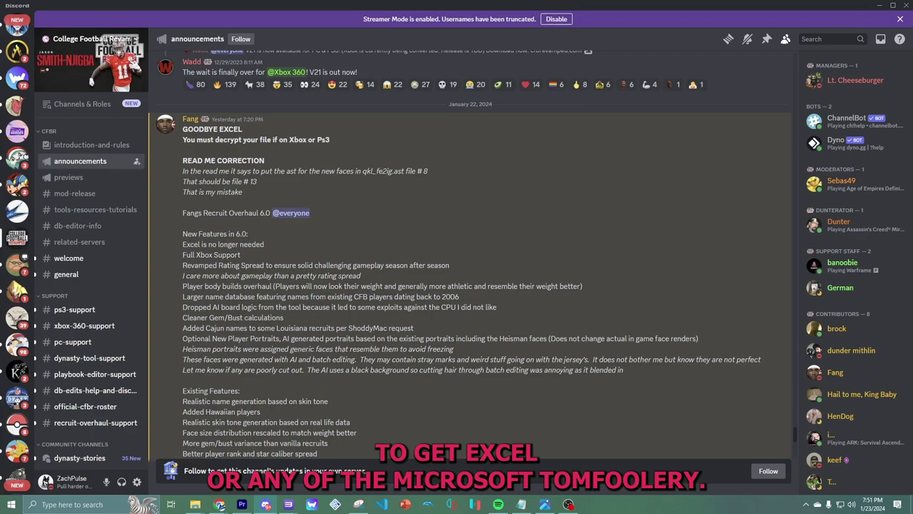
- Review the recruit overhaul announcement and its RO6_Release_Hotfix.7z post, and look through the tools-resources-tutorials channel for the AST tools
{"action": "scroll", "coordinate": [470, 249], "scroll_direction": "down", "scroll_amount": 5}
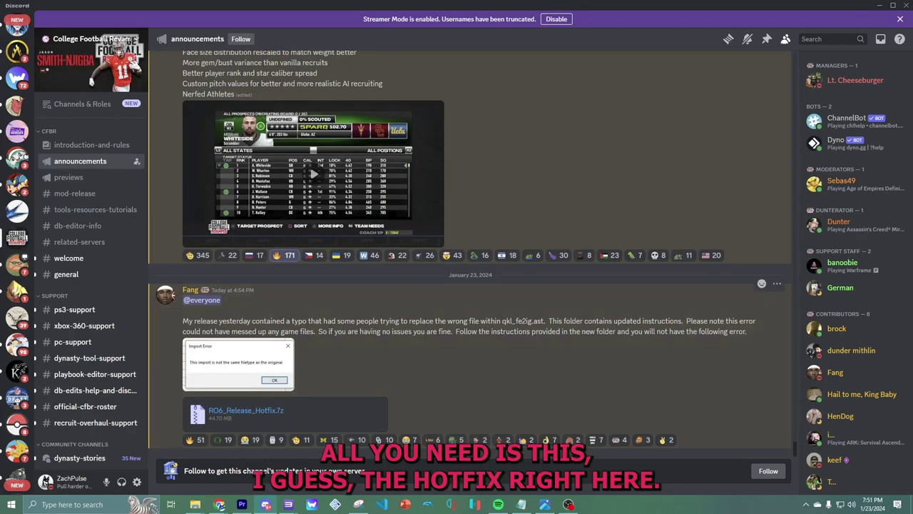
{"action": "scroll", "coordinate": [357, 411], "scroll_direction": "up", "scroll_amount": 2}
{"action": "scroll", "coordinate": [357, 410], "scroll_direction": "down", "scroll_amount": 2}
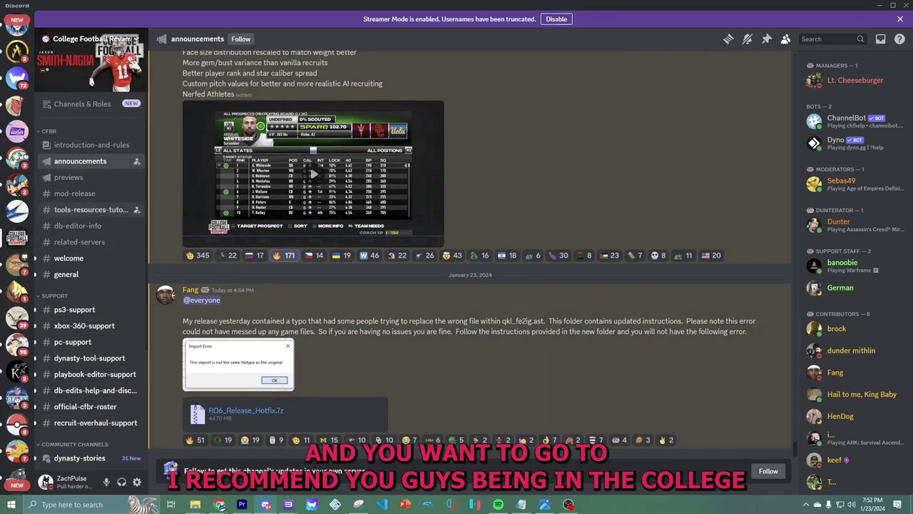
{"action": "left_click", "coordinate": [89, 209]}
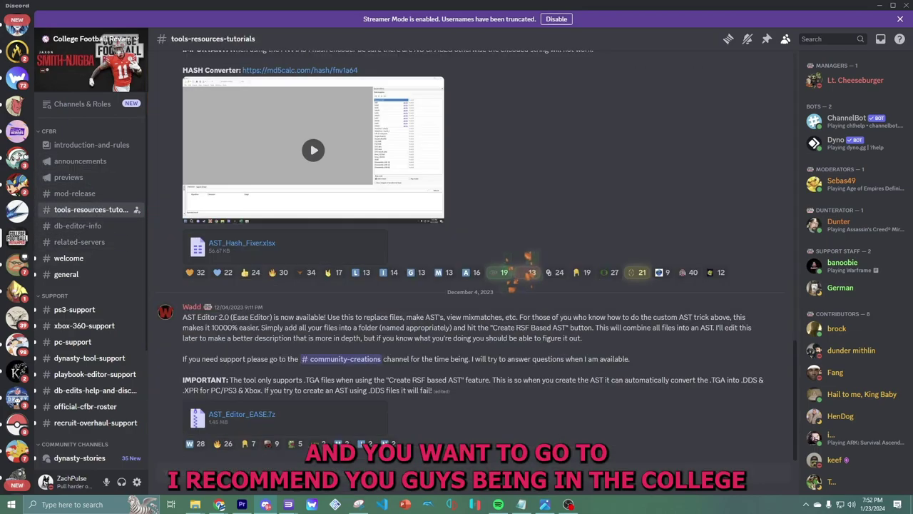
{"action": "scroll", "coordinate": [471, 286], "scroll_direction": "up", "scroll_amount": 20}
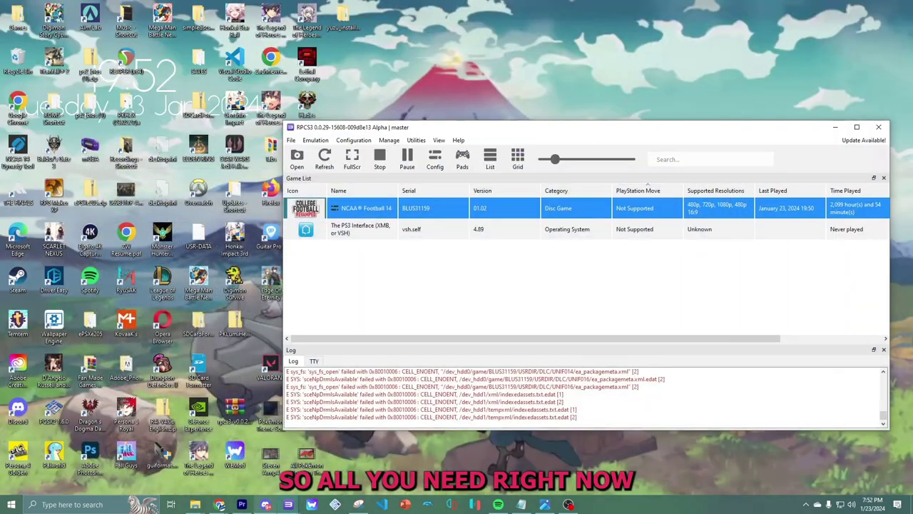
- Switch to the running NCAA Football 14 game and load the Texas Longhorns dynasty, continuing with offline dynasty files only
{"action": "mouse_move", "coordinate": [288, 504]}
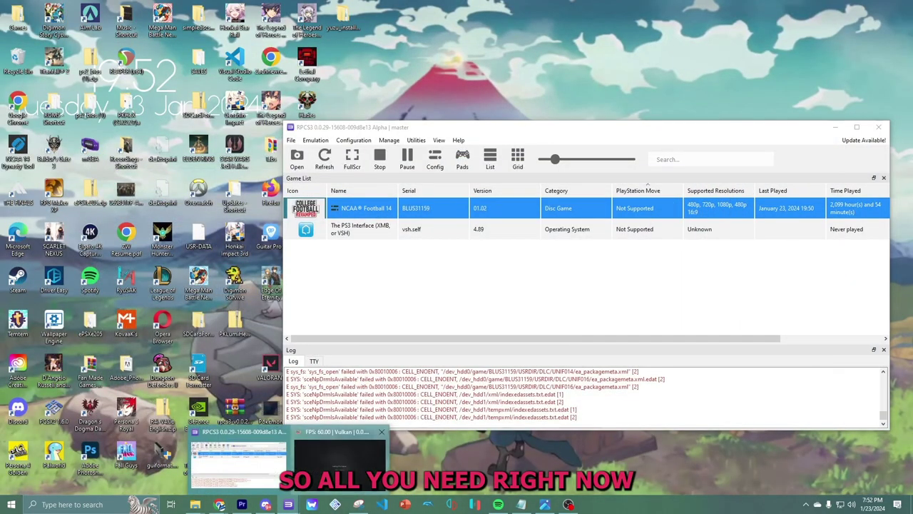
{"action": "left_click", "coordinate": [341, 463]}
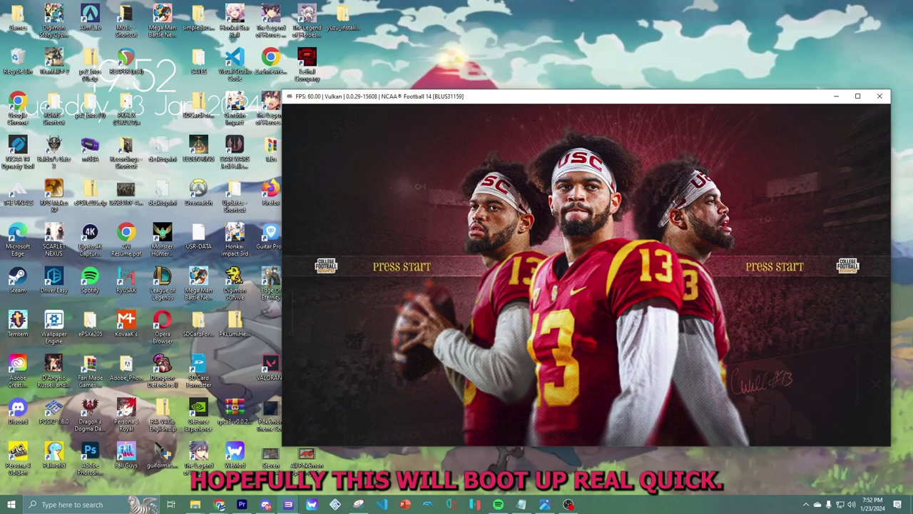
{"action": "key", "text": "Return"}
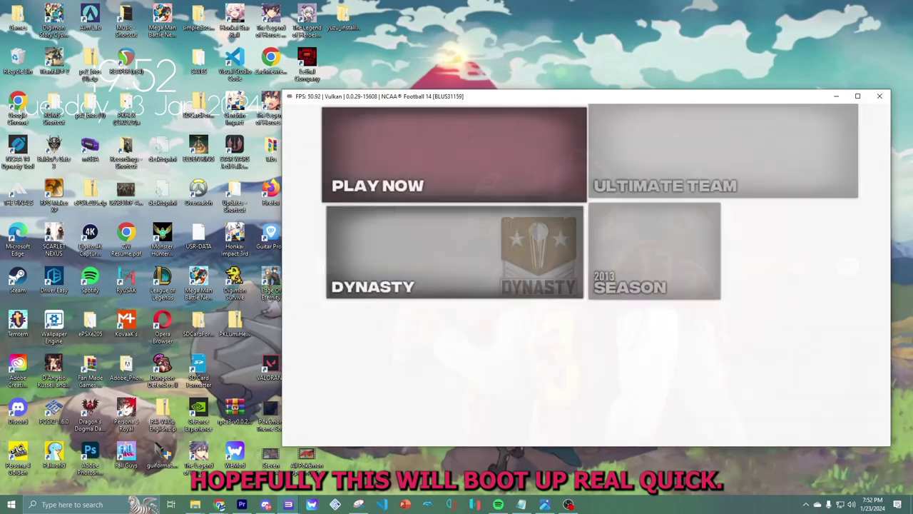
{"action": "key", "text": "Return"}
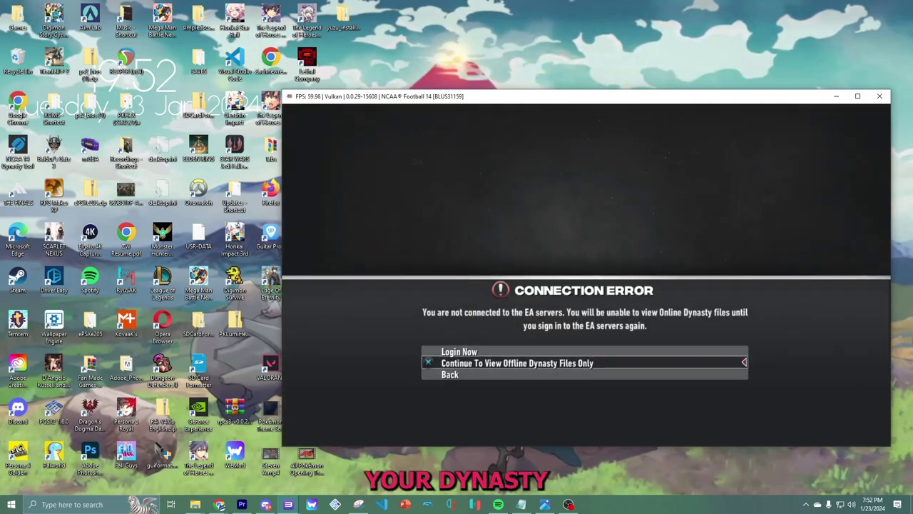
{"action": "key", "text": "Return"}
{"action": "key", "text": "Return"}
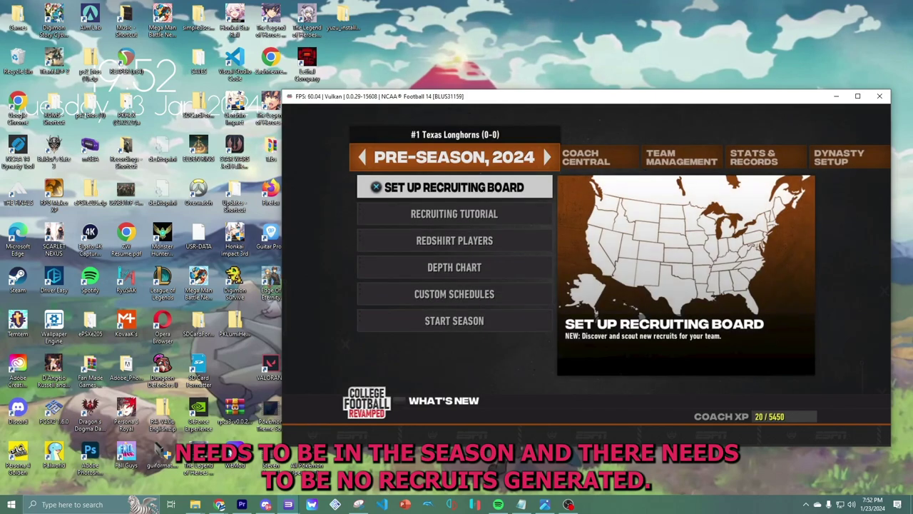
- Open the recruiting board setup to check for the choice between creating prospects and skipping to recruiting, and close the game
{"action": "key", "text": "Return"}
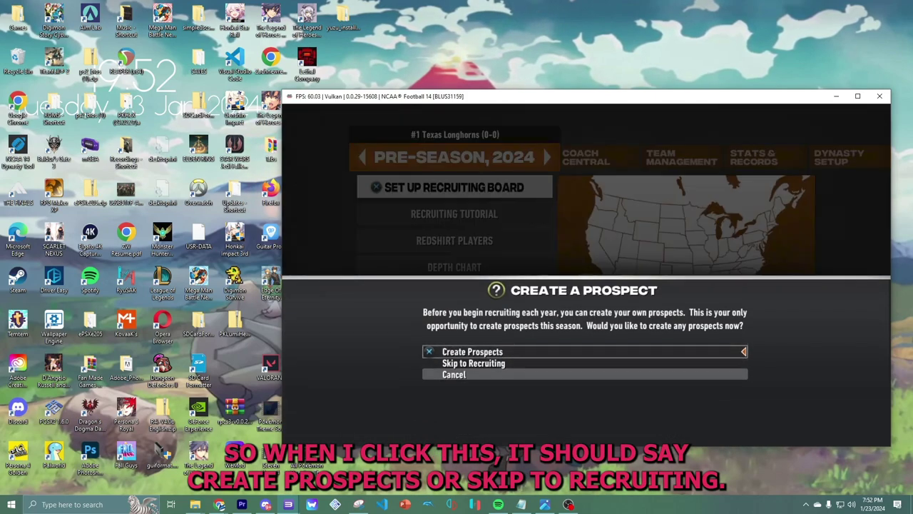
{"action": "key", "text": "Down"}
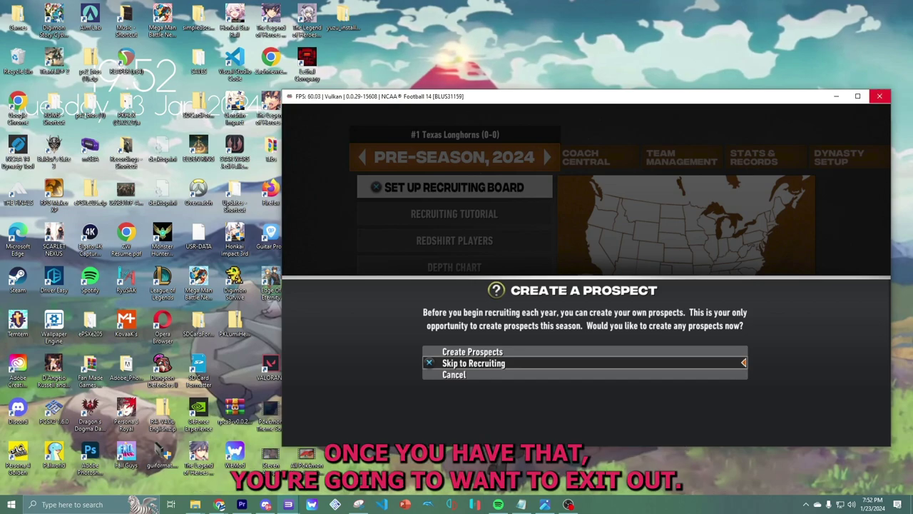
{"action": "key", "text": "Down"}
{"action": "left_click", "coordinate": [880, 96]}
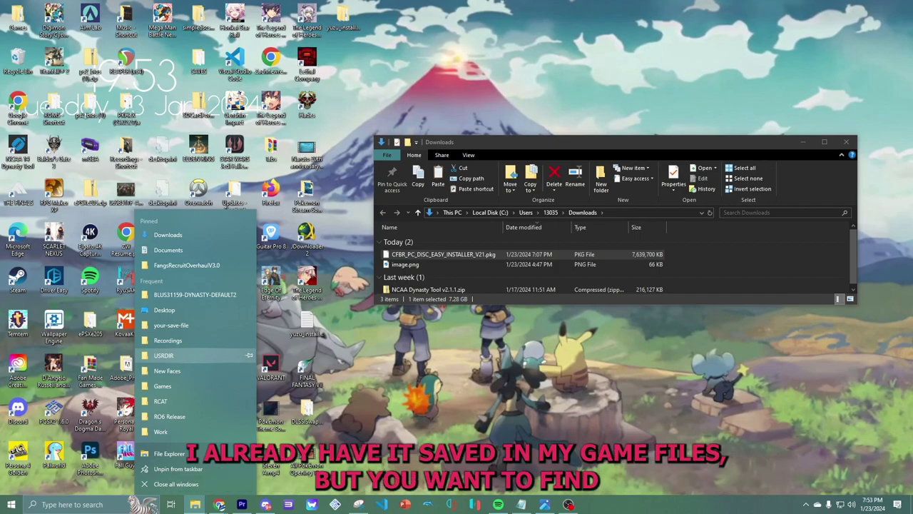
- Copy qkl_fe2ig.ast and qkl_interface.ast from the game's USRDIR folder to the desktop
{"action": "left_click", "coordinate": [192, 355]}
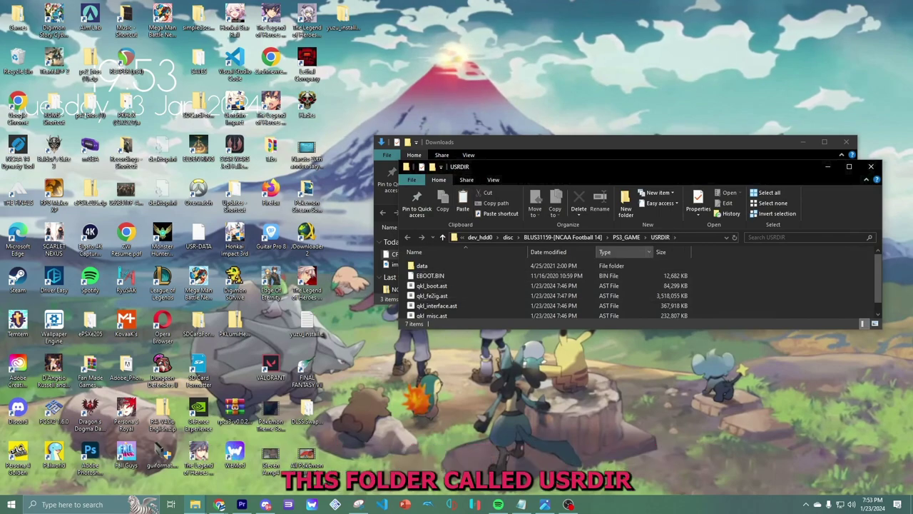
{"action": "scroll", "coordinate": [457, 288], "scroll_direction": "down", "scroll_amount": 1}
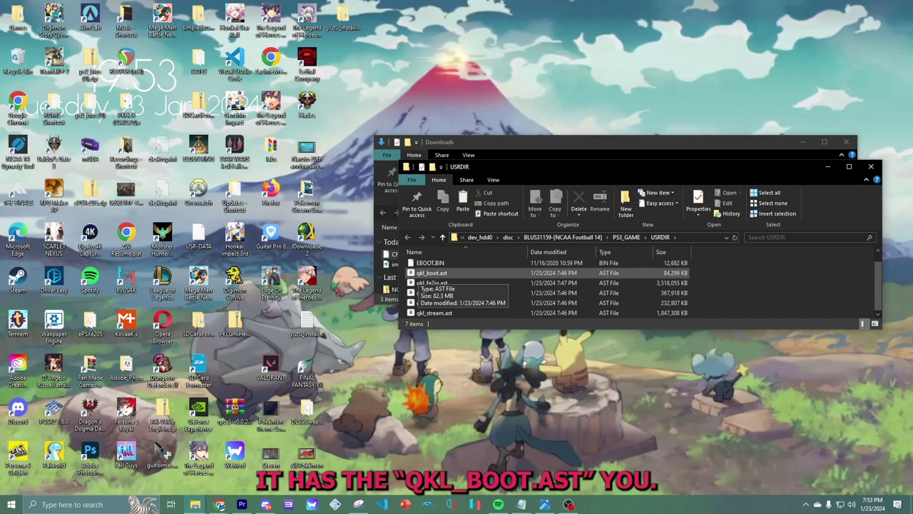
{"action": "left_click", "coordinate": [432, 283]}
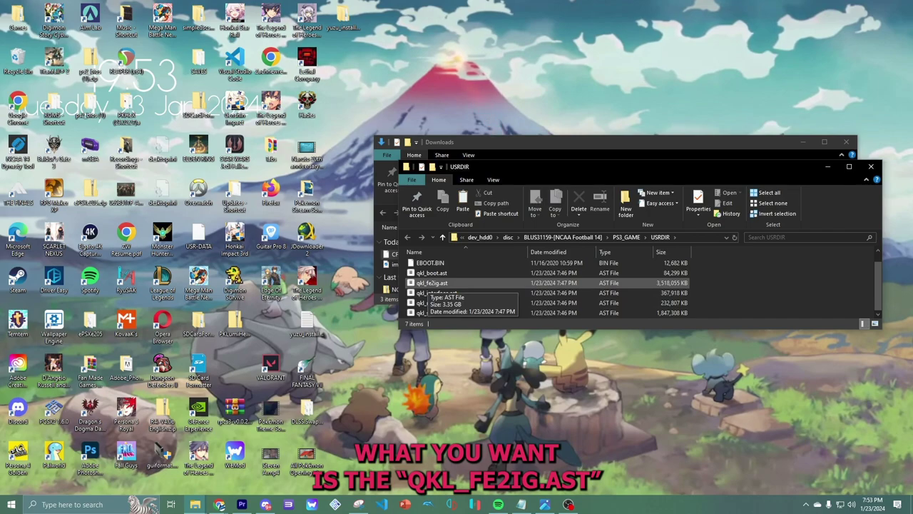
{"action": "left_click", "coordinate": [432, 283]}
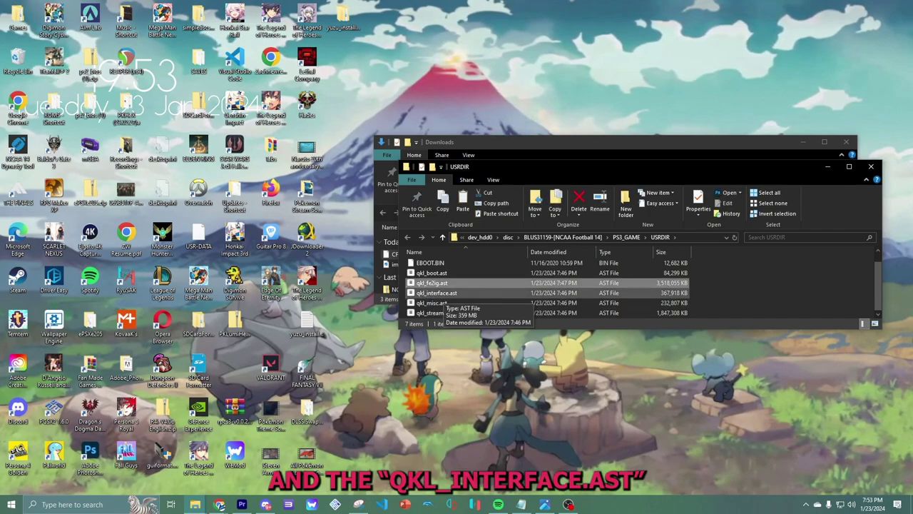
{"action": "left_click", "coordinate": [436, 293], "text": "ctrl"}
{"action": "right_click", "coordinate": [442, 294]}
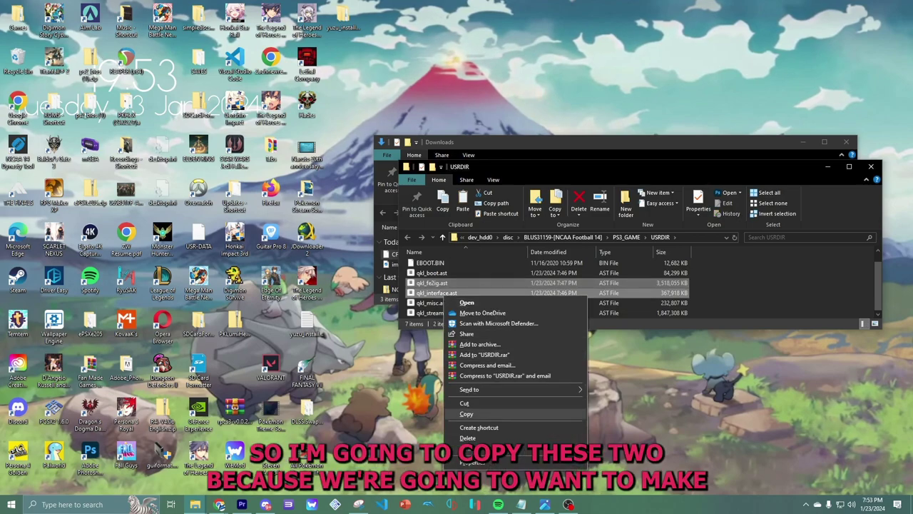
{"action": "left_click", "coordinate": [467, 414]}
{"action": "left_click", "coordinate": [198, 235]}
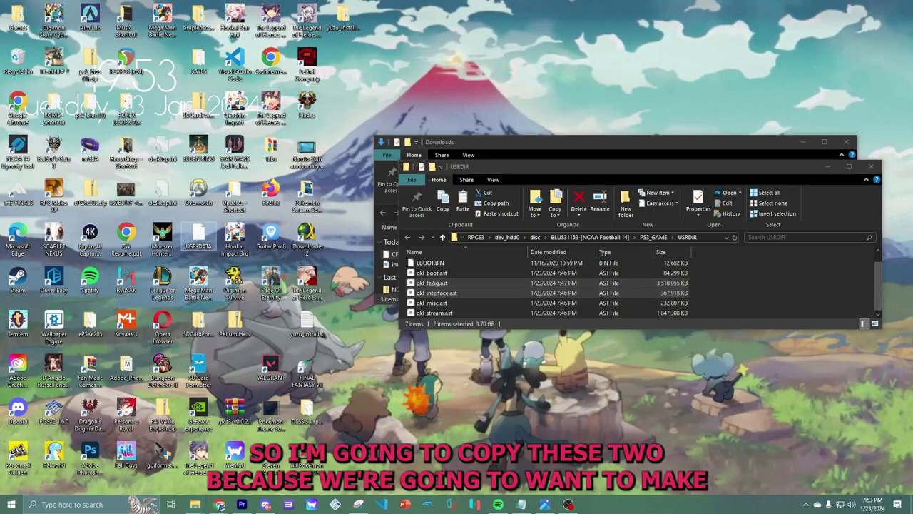
{"action": "key", "text": "ctrl+v"}
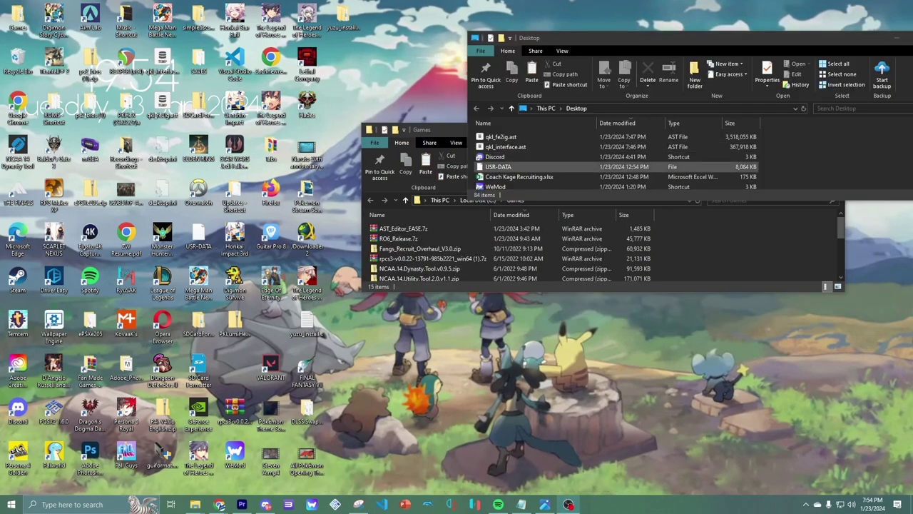
- Move the desktop copies of qkl_fe2ig.ast and qkl_interface.ast into the Games folder on drive C and check both there
{"action": "left_click", "coordinate": [501, 136]}
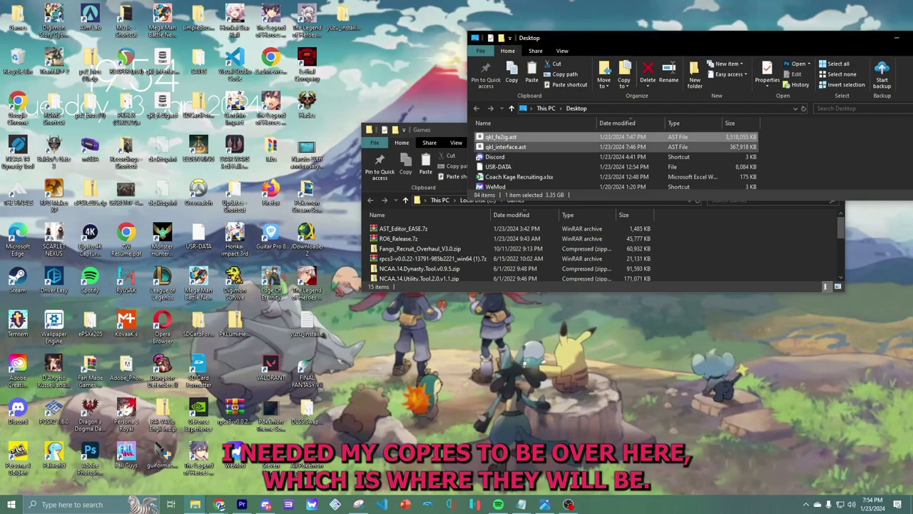
{"action": "left_click", "coordinate": [505, 146], "text": "shift"}
{"action": "left_click_drag", "start_coordinate": [506, 146], "coordinate": [788, 268]}
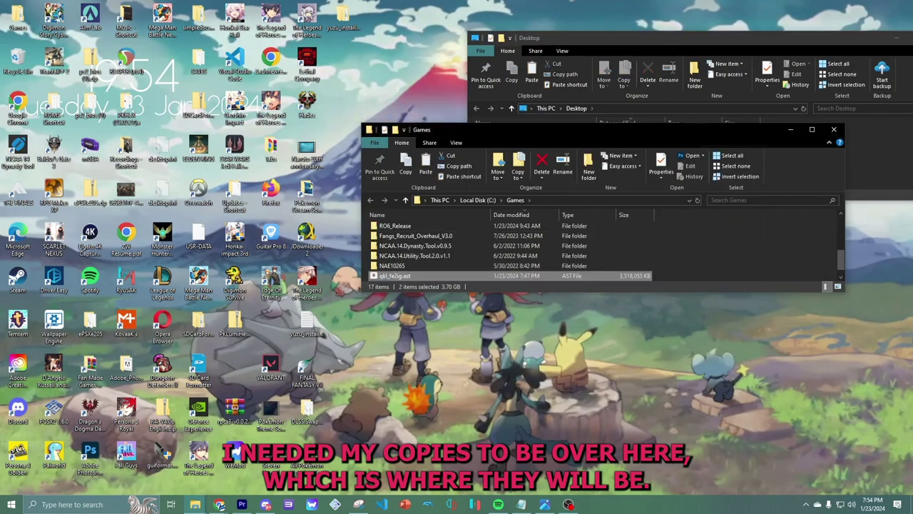
{"action": "scroll", "coordinate": [511, 245], "scroll_direction": "down", "scroll_amount": 1}
{"action": "left_click", "coordinate": [395, 265]}
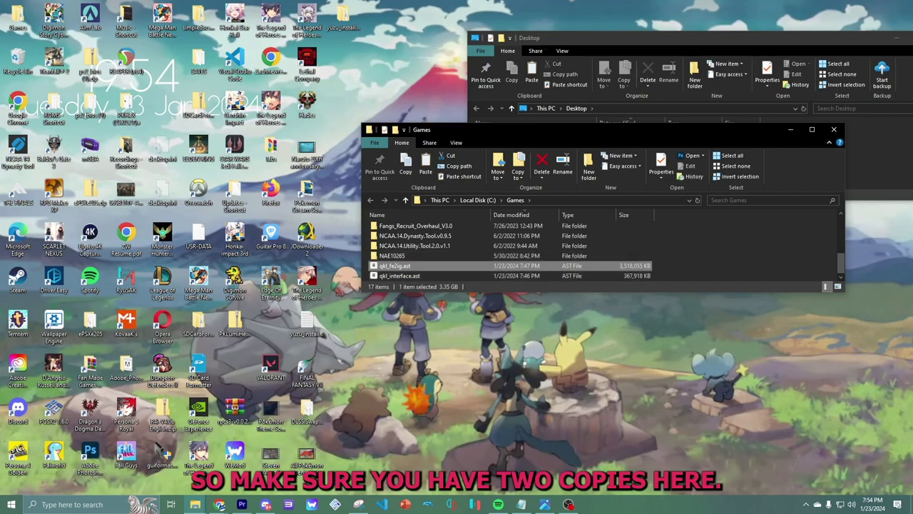
{"action": "left_click", "coordinate": [399, 275]}
- Maximize the Games folder window and launch NCAA AST Editor.exe from the NAE10265 folder
{"action": "scroll", "coordinate": [511, 245], "scroll_direction": "up", "scroll_amount": 4}
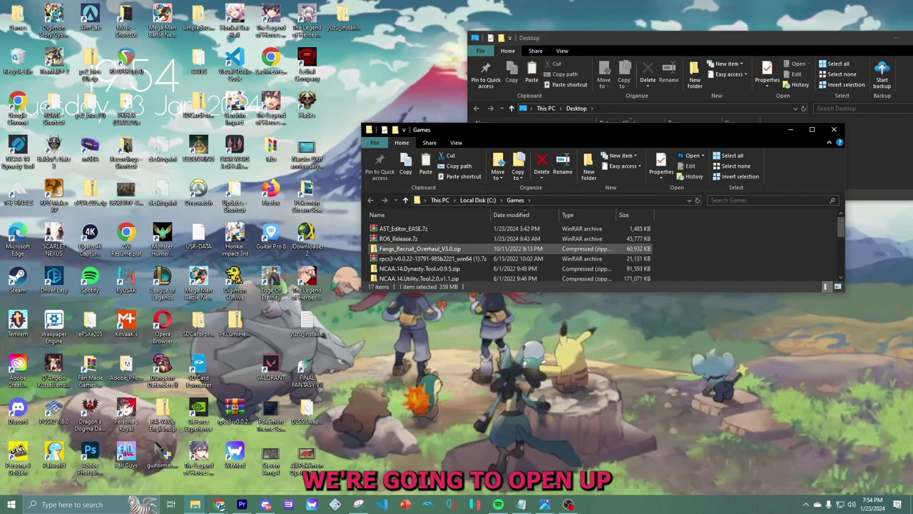
{"action": "scroll", "coordinate": [435, 247], "scroll_direction": "down", "scroll_amount": 3}
{"action": "scroll", "coordinate": [435, 247], "scroll_direction": "up", "scroll_amount": 1}
{"action": "scroll", "coordinate": [435, 247], "scroll_direction": "down", "scroll_amount": 1}
{"action": "scroll", "coordinate": [435, 246], "scroll_direction": "up", "scroll_amount": 1}
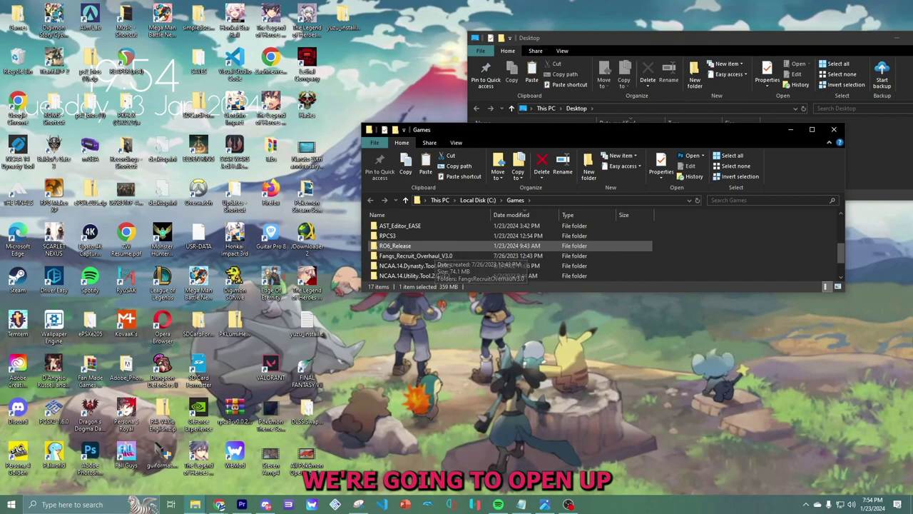
{"action": "left_click", "coordinate": [812, 129]}
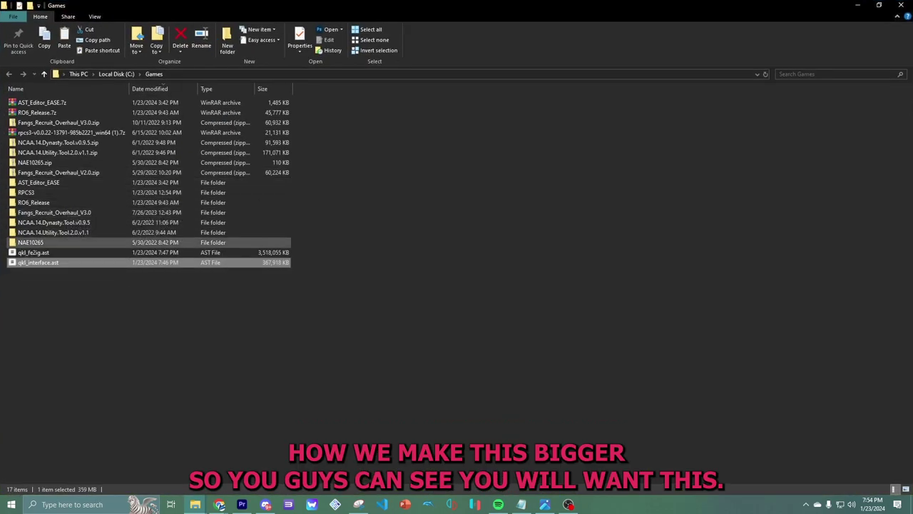
{"action": "double_click", "coordinate": [31, 241]}
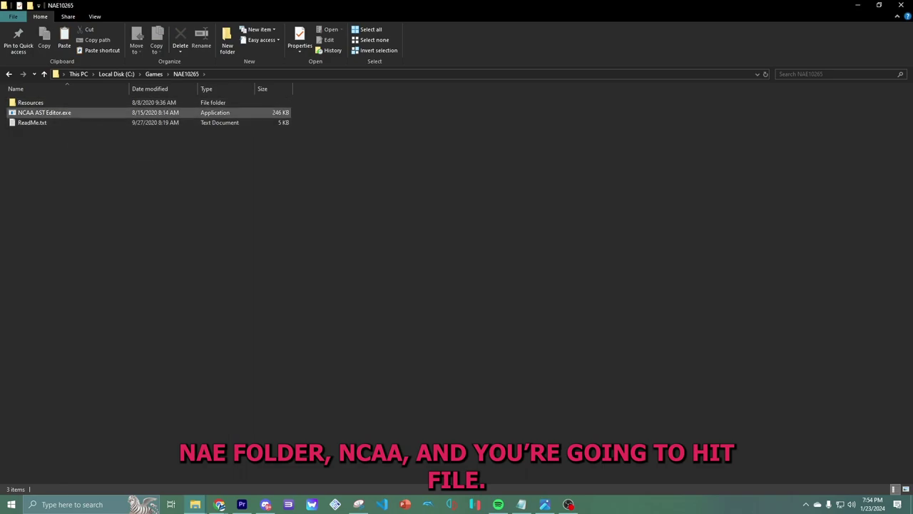
{"action": "double_click", "coordinate": [44, 112]}
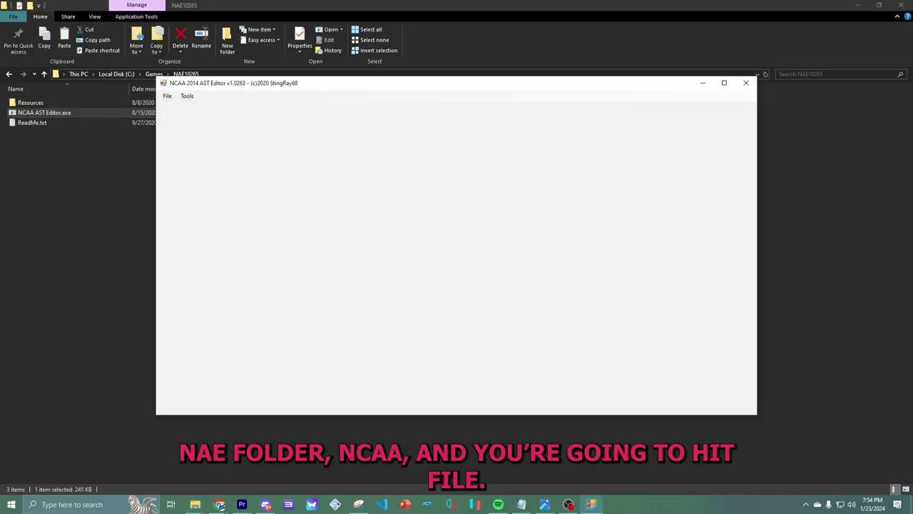
- Load the qkl_fe2ig.ast copy from the Games folder into the AST editor
{"action": "left_click", "coordinate": [167, 95]}
{"action": "left_click", "coordinate": [167, 96]}
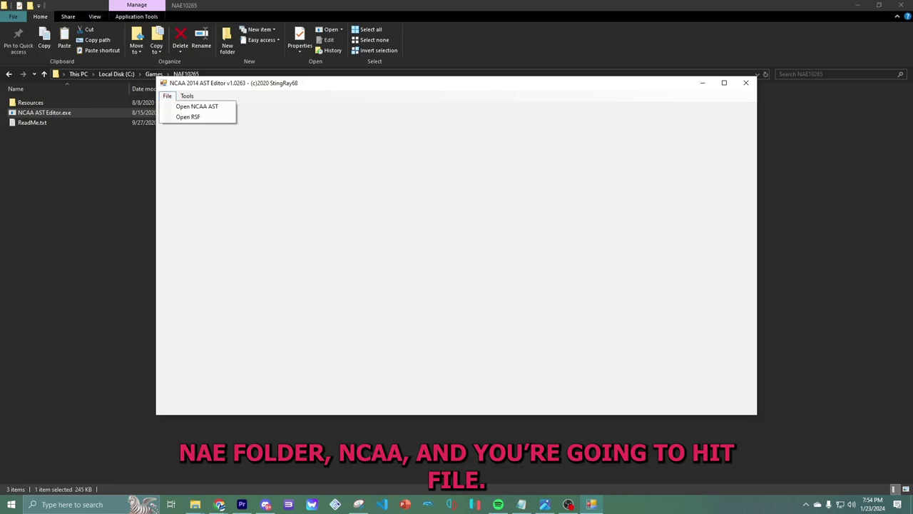
{"action": "left_click", "coordinate": [198, 107]}
{"action": "scroll", "coordinate": [196, 222], "scroll_direction": "up", "scroll_amount": 3}
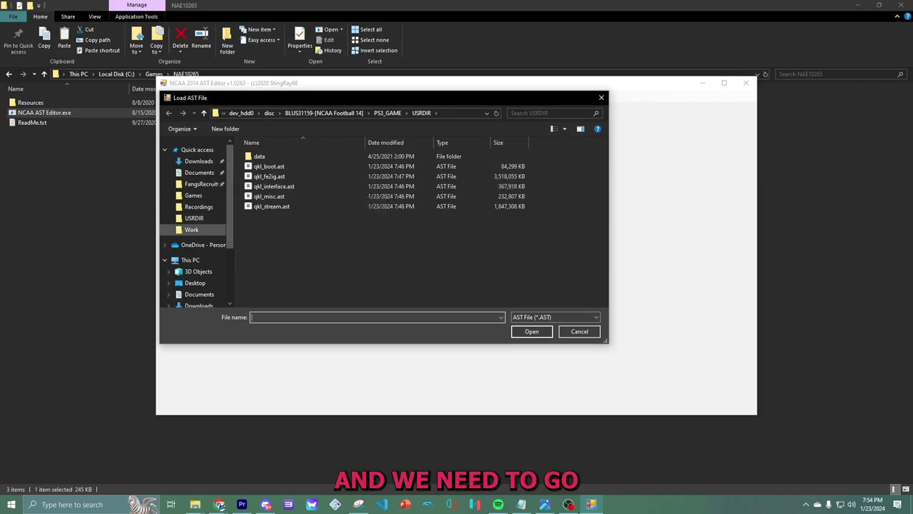
{"action": "left_click", "coordinate": [198, 206]}
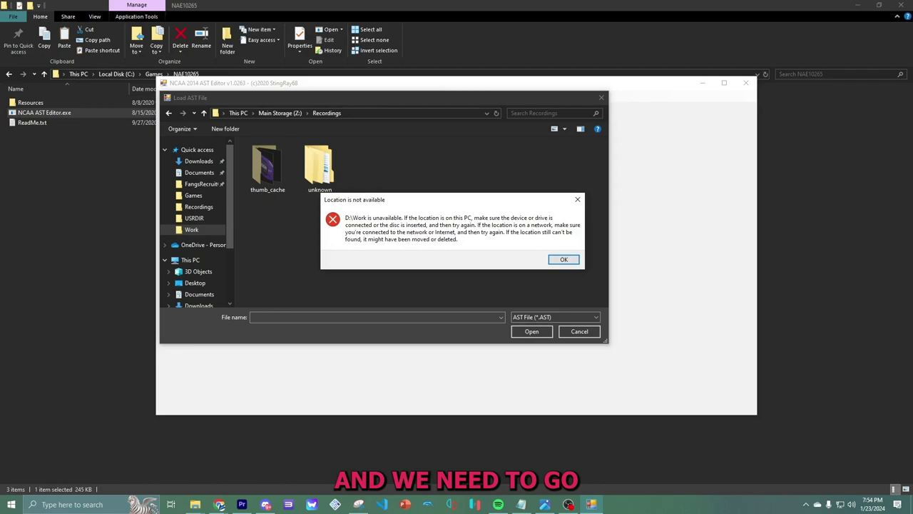
{"action": "key", "text": "Return"}
{"action": "left_click", "coordinate": [193, 217]}
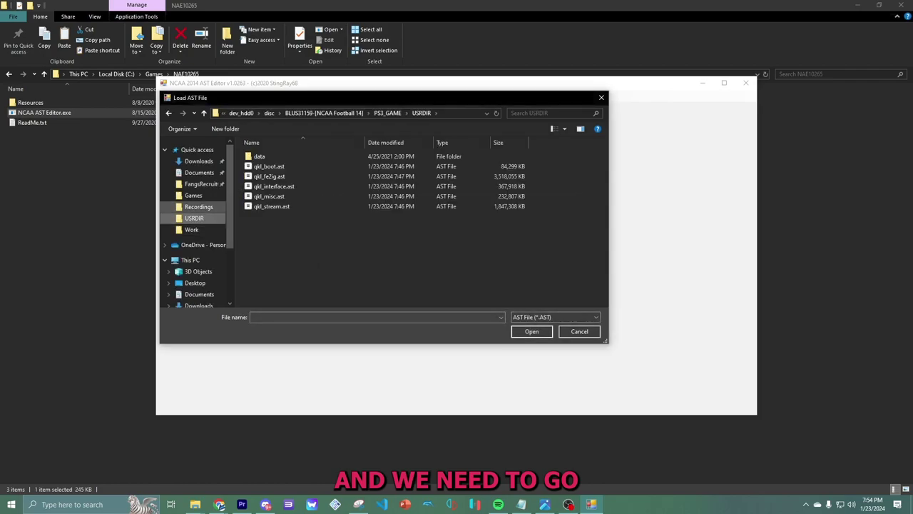
{"action": "left_click", "coordinate": [198, 206]}
{"action": "left_click", "coordinate": [193, 194]}
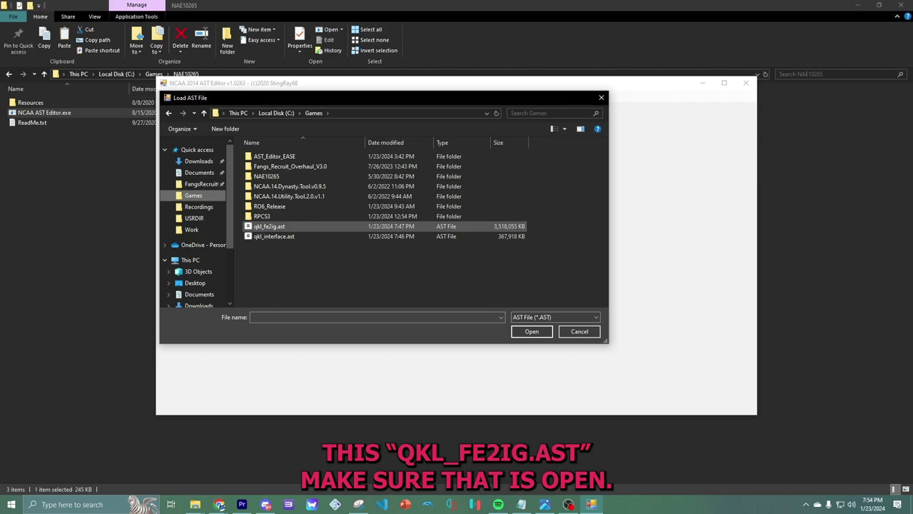
{"action": "double_click", "coordinate": [269, 226]}
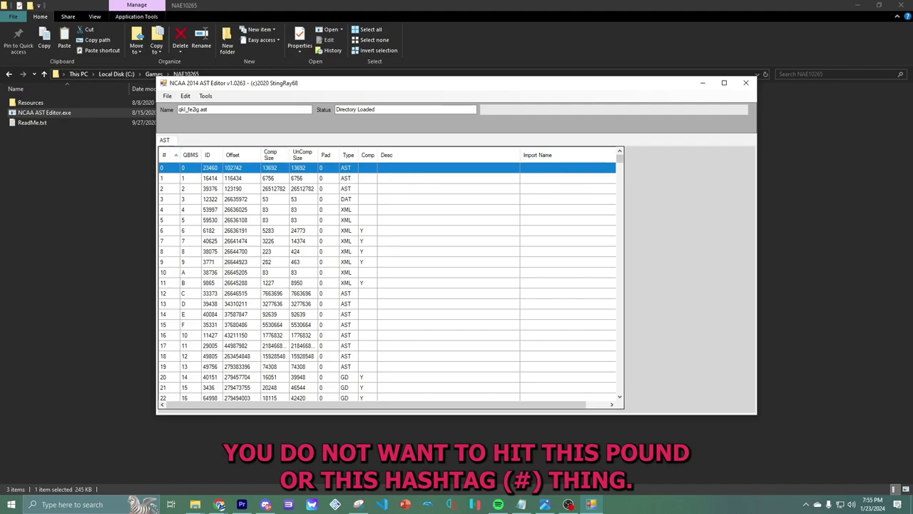
- Extract the last entry, DB file 4664, from qkl_fe2ig.ast to the desktop
{"action": "left_click_drag", "start_coordinate": [620, 159], "coordinate": [619, 350]}
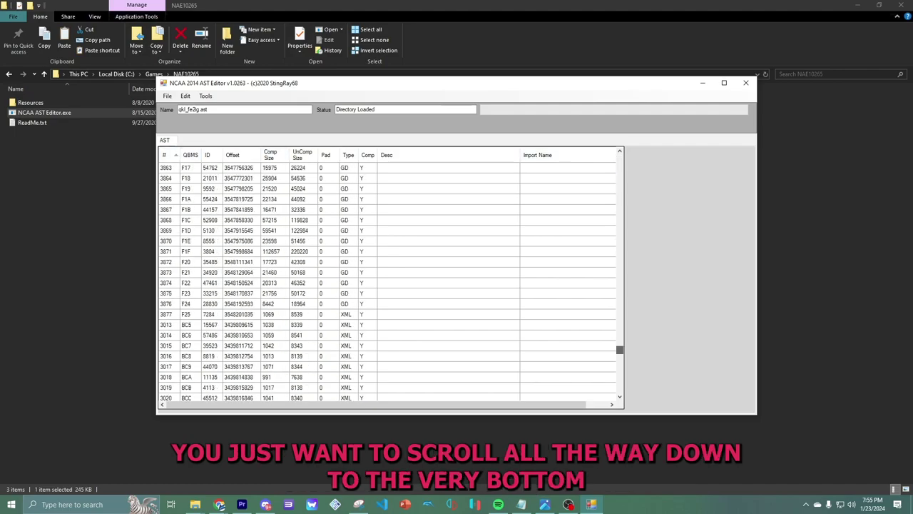
{"action": "scroll", "coordinate": [388, 282], "scroll_direction": "down", "scroll_amount": 20}
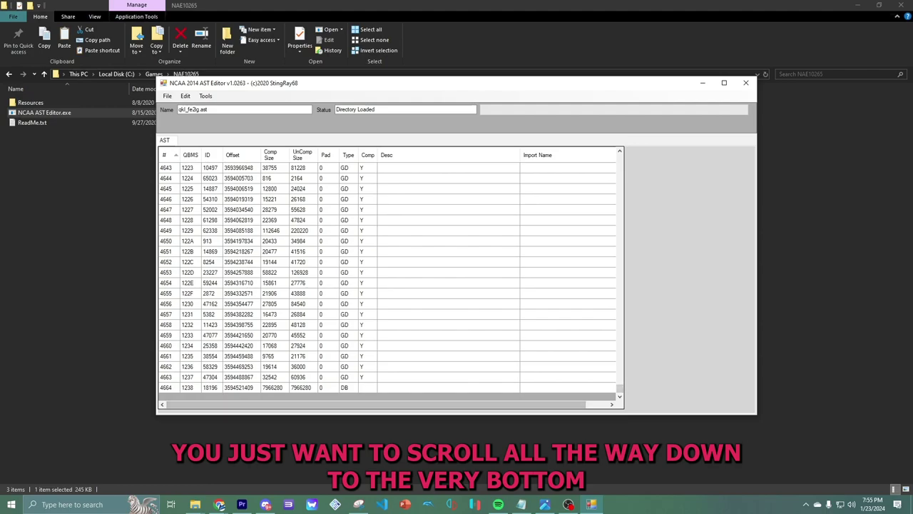
{"action": "left_click", "coordinate": [344, 387]}
{"action": "right_click", "coordinate": [179, 388]}
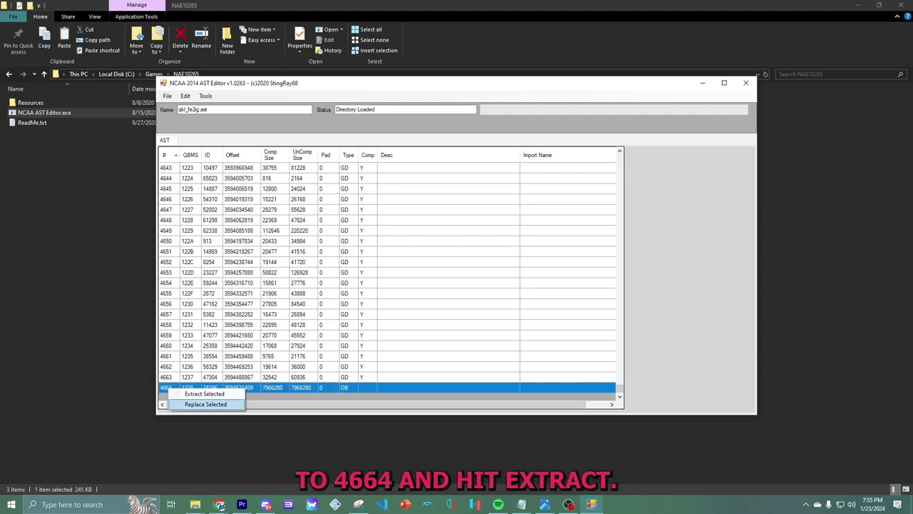
{"action": "left_click", "coordinate": [204, 393]}
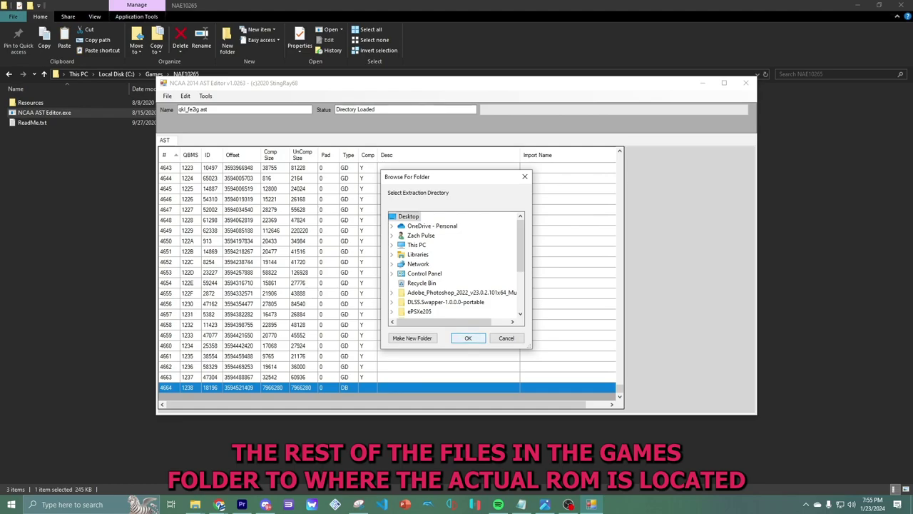
{"action": "key", "text": "Escape"}
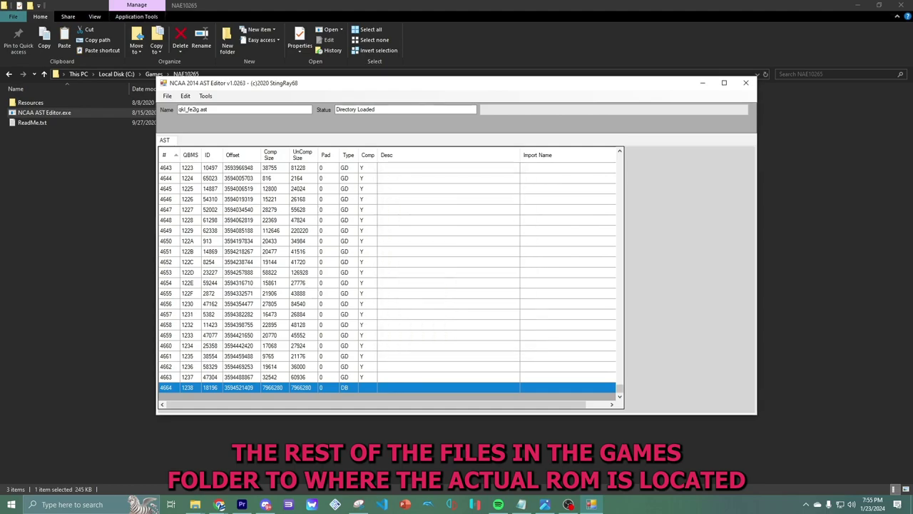
- Save the loaded AST as qkl_fe2igtestfile.ast in the Games folder and close the AST editor
{"action": "left_click", "coordinate": [167, 96]}
{"action": "key", "text": "Escape"}
{"action": "left_click", "coordinate": [167, 95]}
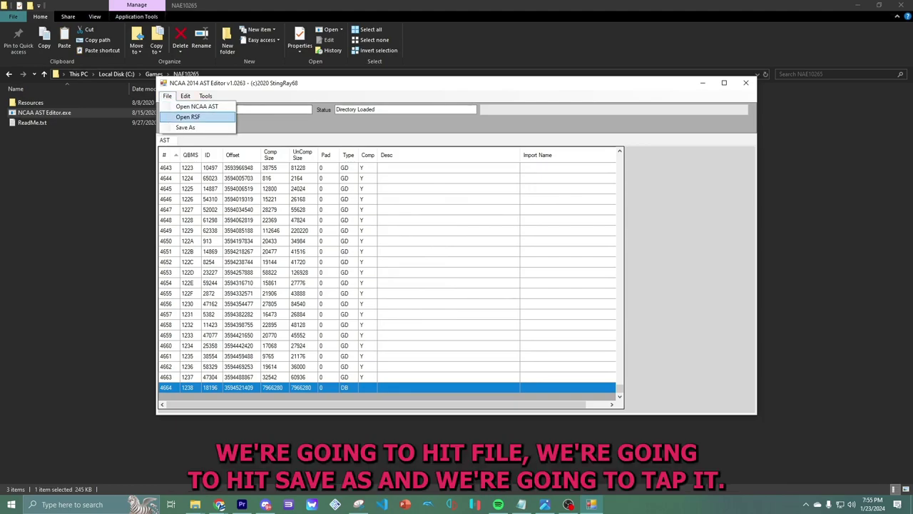
{"action": "left_click", "coordinate": [185, 127]}
{"action": "left_click", "coordinate": [325, 226]}
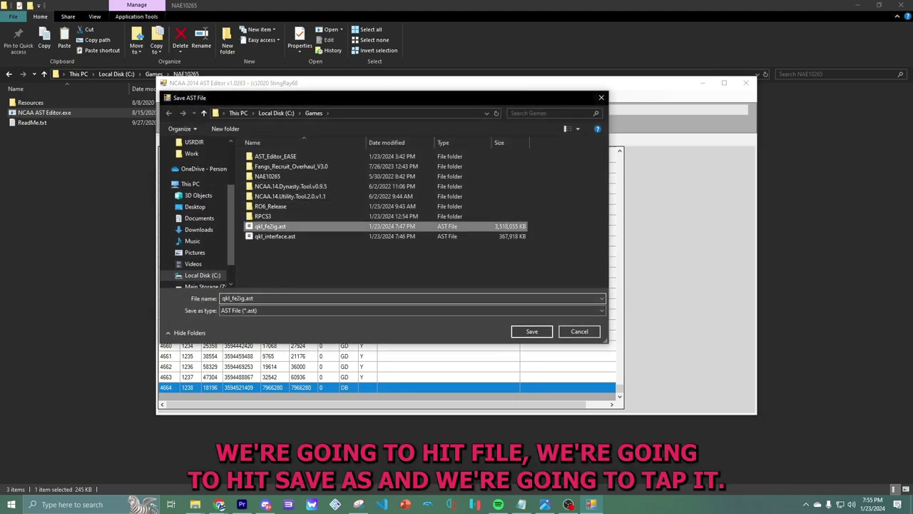
{"action": "left_click", "coordinate": [411, 298]}
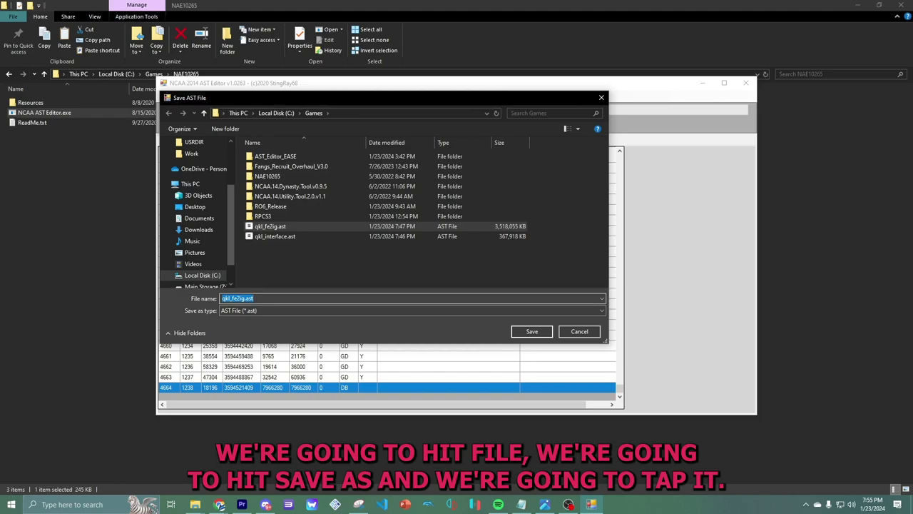
{"action": "type", "text": "testfile"}
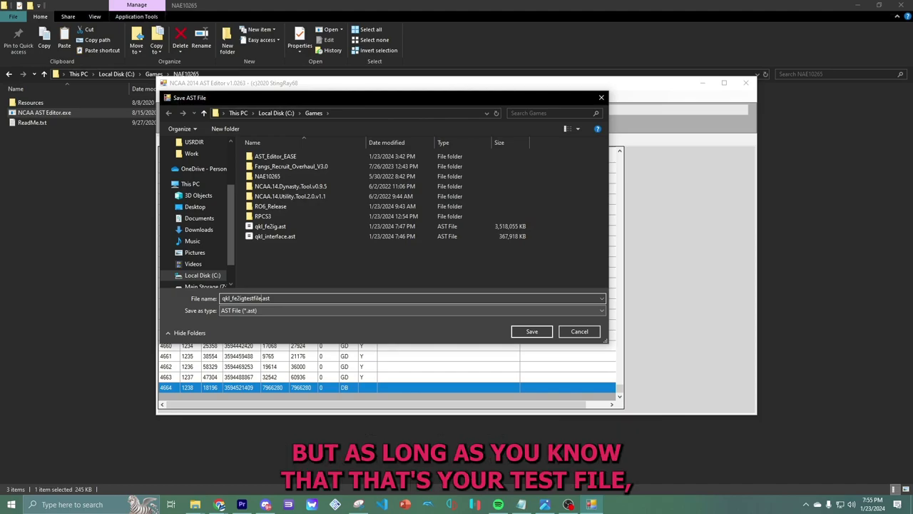
{"action": "key", "text": "Return"}
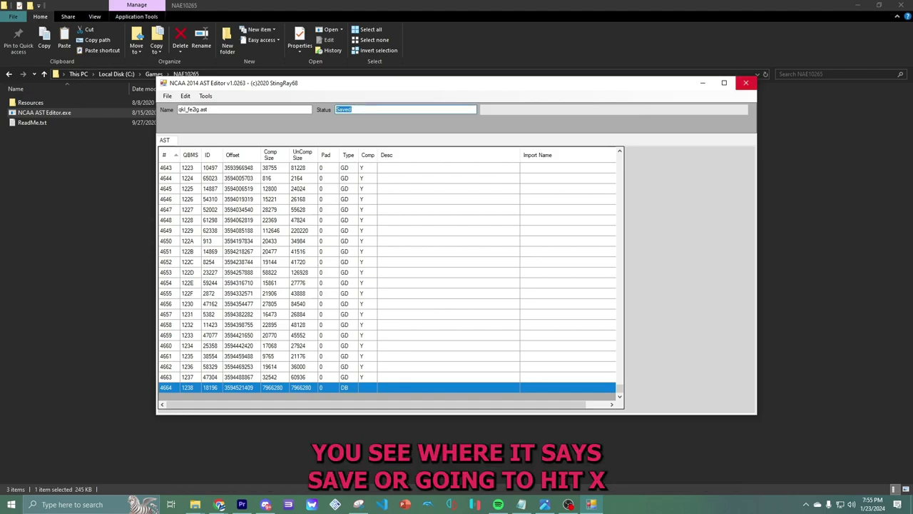
{"action": "left_click", "coordinate": [745, 83]}
- Arrange the Games folder window beside the desktop icons, move File04664.DB from the desktop into it, and maximize the window
{"action": "left_click", "coordinate": [9, 73]}
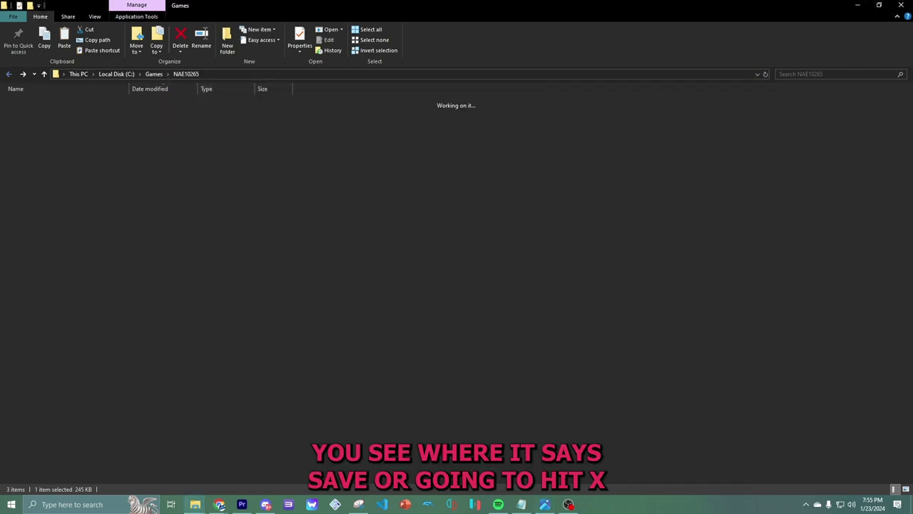
{"action": "left_click", "coordinate": [857, 5]}
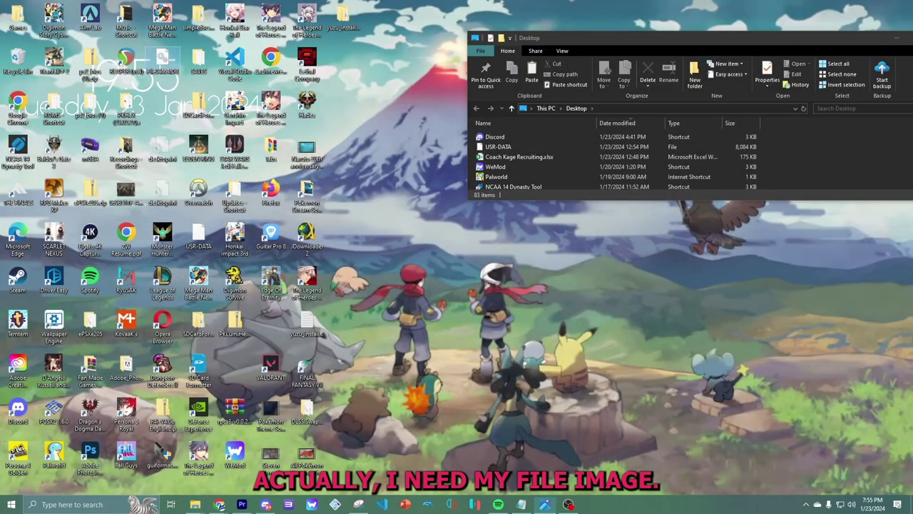
{"action": "left_click_drag", "start_coordinate": [855, 40], "coordinate": [777, 40]}
{"action": "left_click", "coordinate": [859, 39]}
{"action": "mouse_move", "coordinate": [194, 504]}
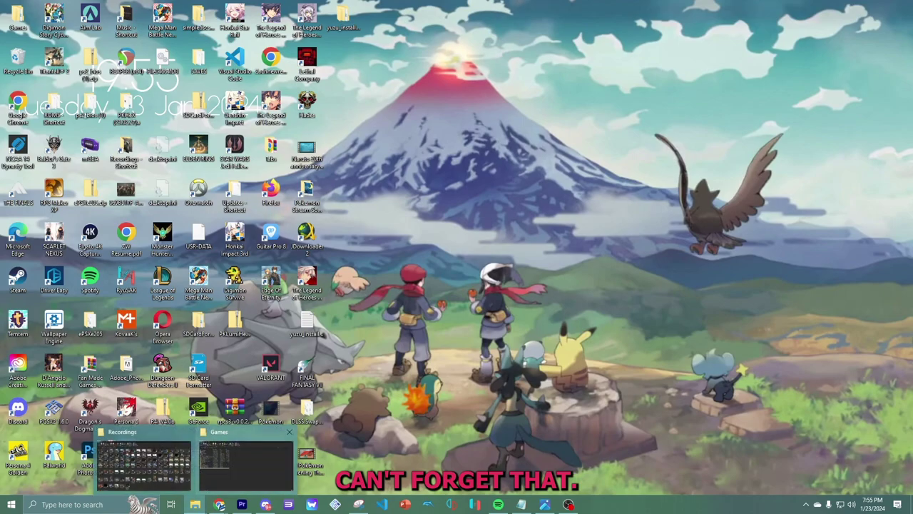
{"action": "left_click", "coordinate": [245, 462]}
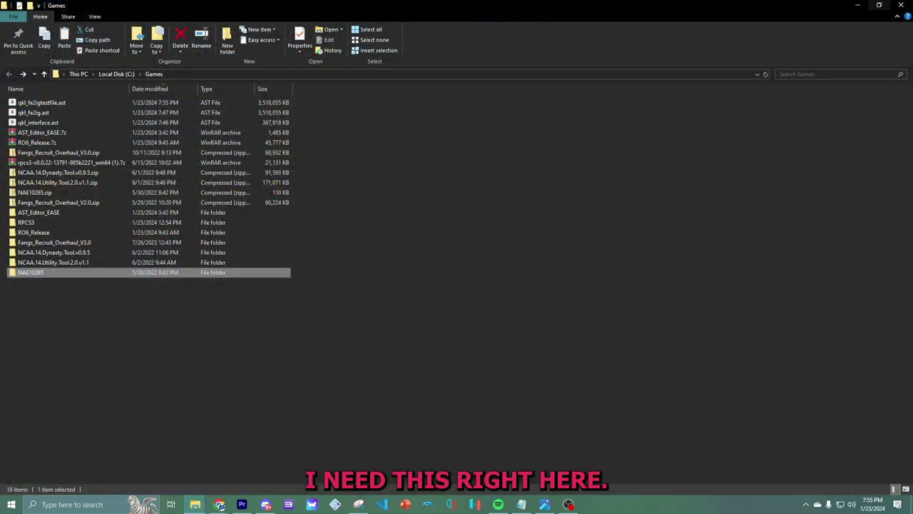
{"action": "left_click", "coordinate": [878, 5]}
{"action": "left_click_drag", "start_coordinate": [635, 128], "coordinate": [701, 92]}
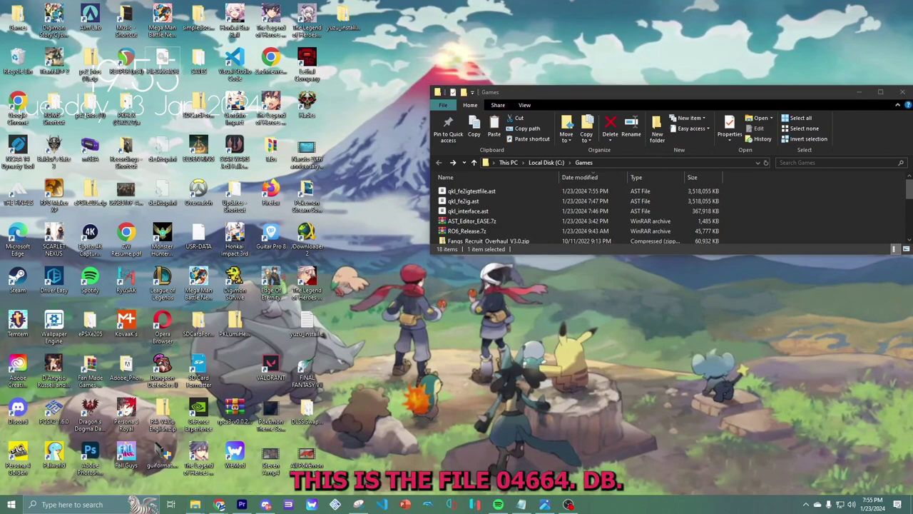
{"action": "mouse_move", "coordinate": [161, 57]}
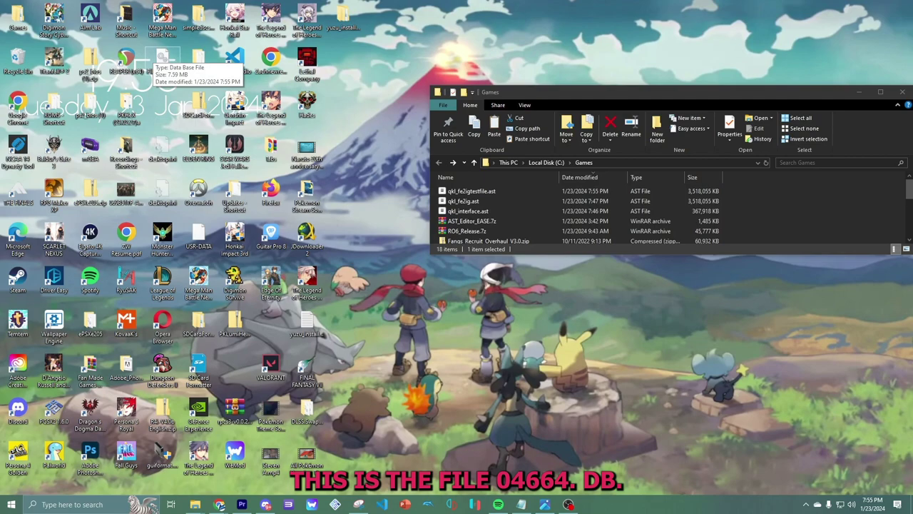
{"action": "left_click_drag", "start_coordinate": [161, 57], "coordinate": [784, 199]}
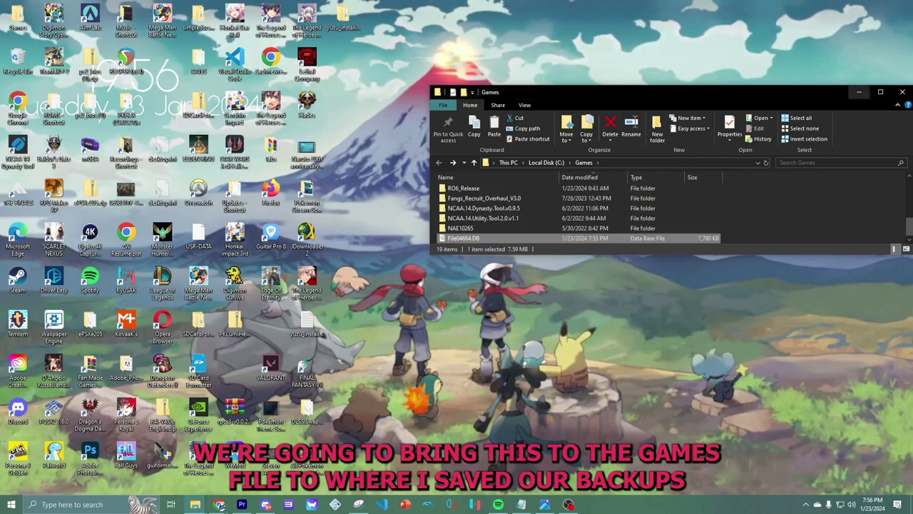
{"action": "left_click", "coordinate": [880, 91]}
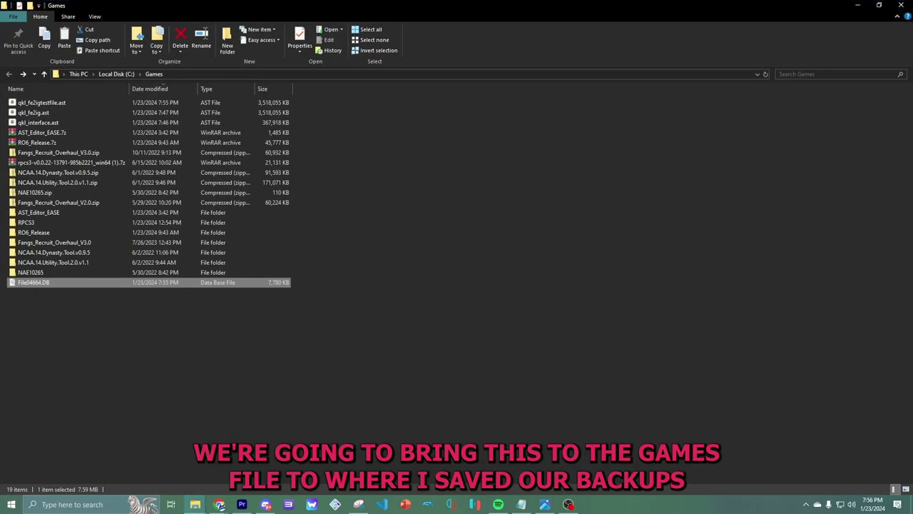
{"action": "key", "text": "Escape"}
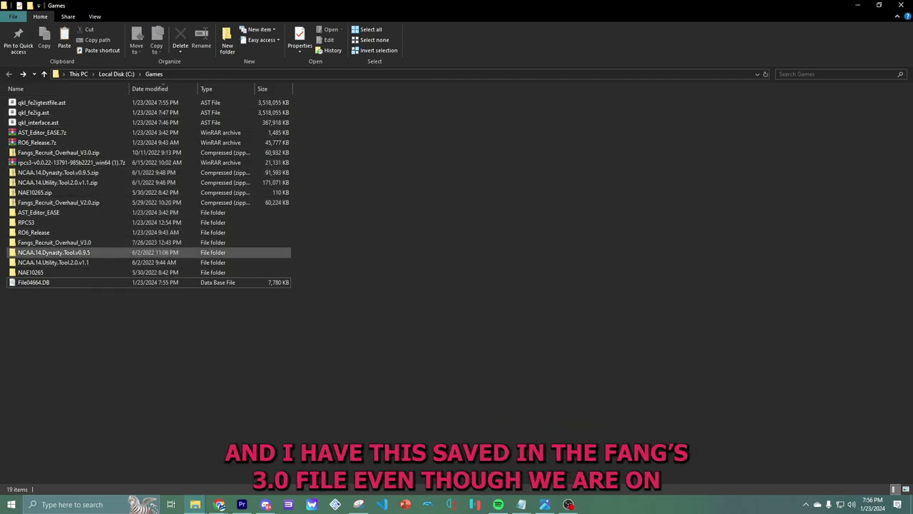
- Launch Madden Xtreme DB Editor.exe from the MXDBE folder inside Fangs_Recruit_Overhaul_V3.0
{"action": "double_click", "coordinate": [54, 242]}
{"action": "double_click", "coordinate": [49, 102]}
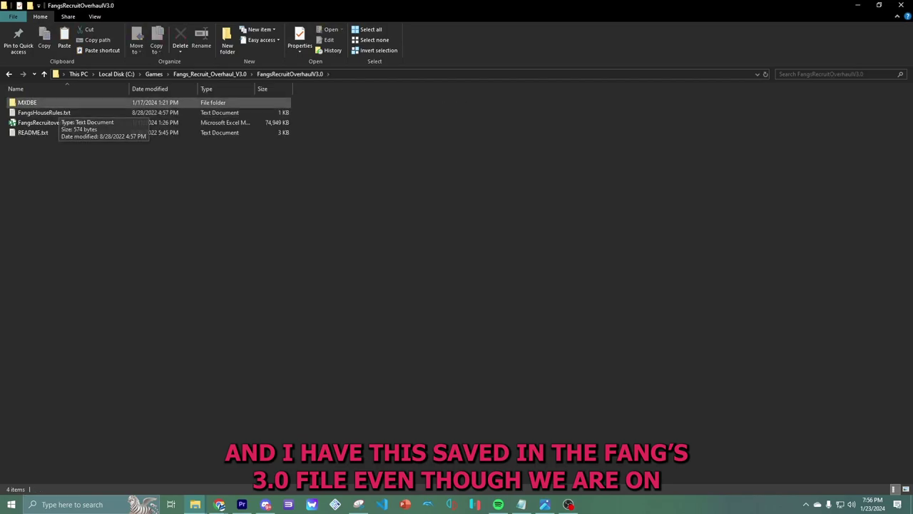
{"action": "double_click", "coordinate": [50, 102]}
{"action": "double_click", "coordinate": [56, 122]}
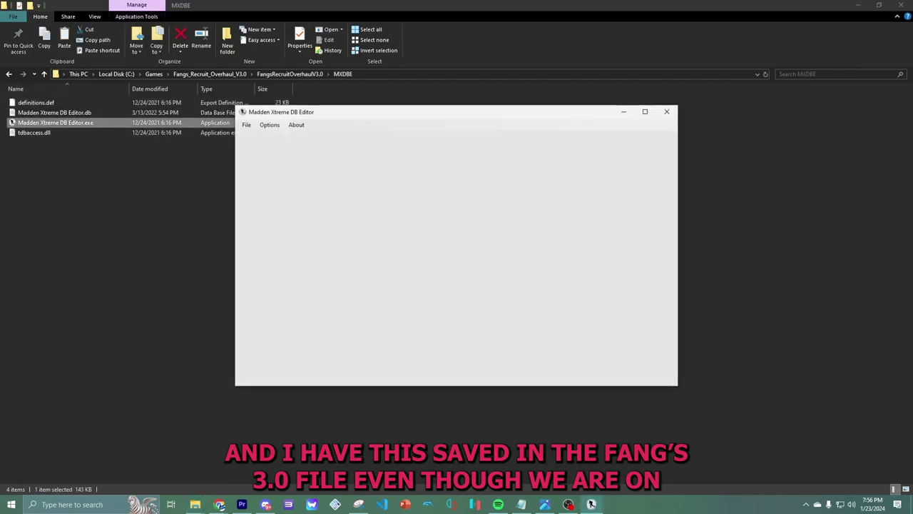
- Open File04664.DB from the Games folder in the DB editor
{"action": "left_click", "coordinate": [245, 125]}
{"action": "left_click", "coordinate": [245, 124]}
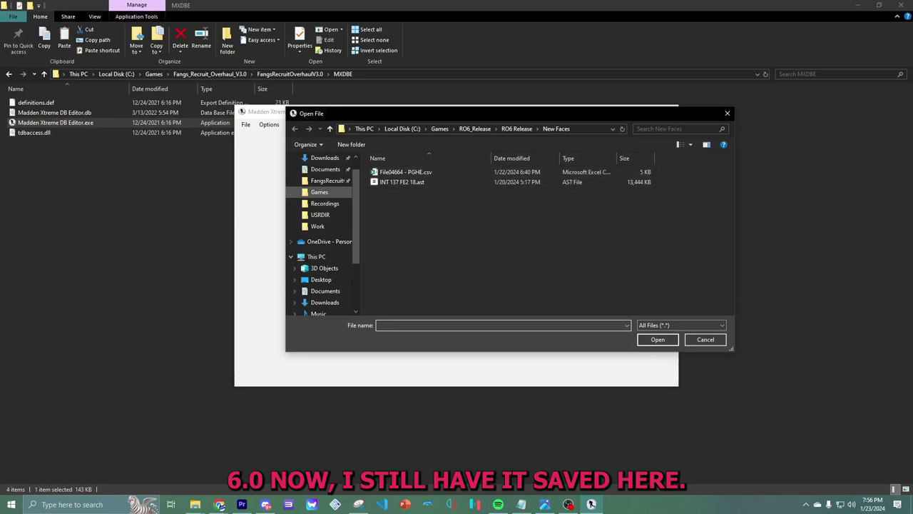
{"action": "left_click", "coordinate": [319, 192]}
{"action": "scroll", "coordinate": [464, 243], "scroll_direction": "down", "scroll_amount": 3}
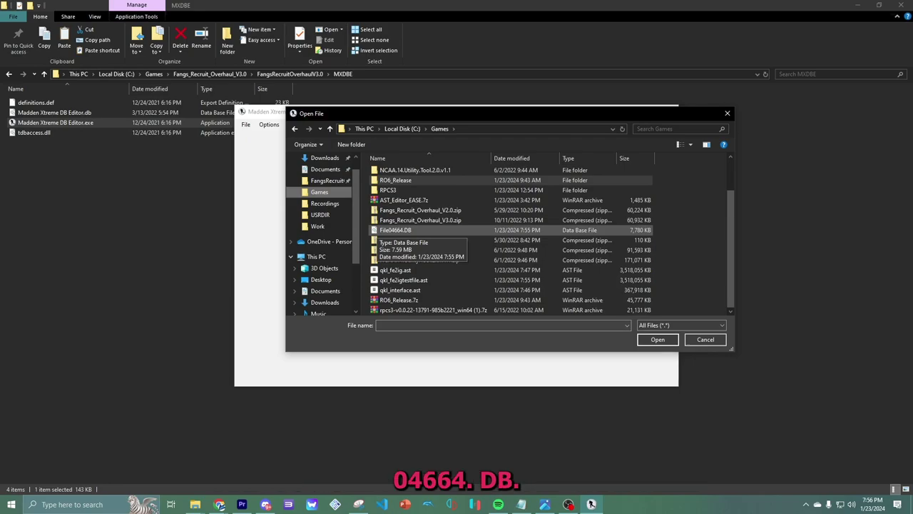
{"action": "double_click", "coordinate": [395, 229]}
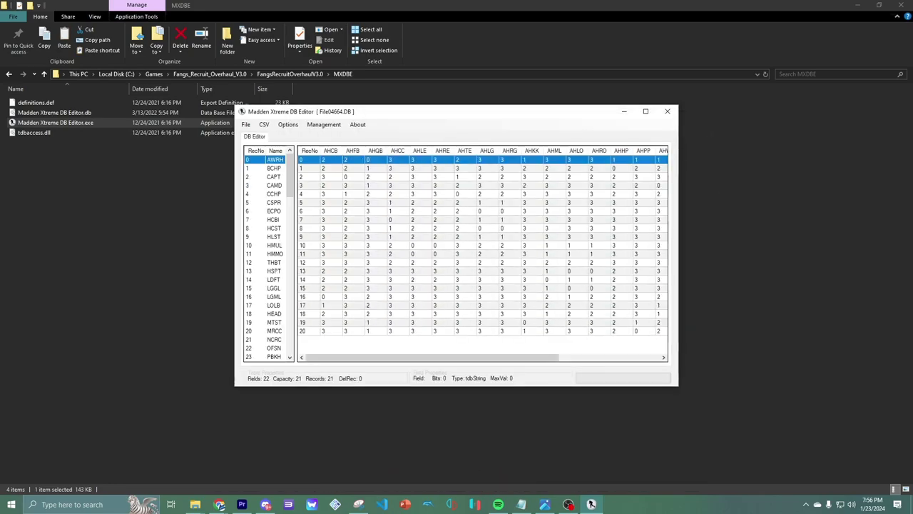
- Import File04664 - RCAT.csv from the RO6 Release folder's RCAT subfolder into the RCAT table
{"action": "scroll", "coordinate": [268, 257], "scroll_direction": "down", "scroll_amount": 20}
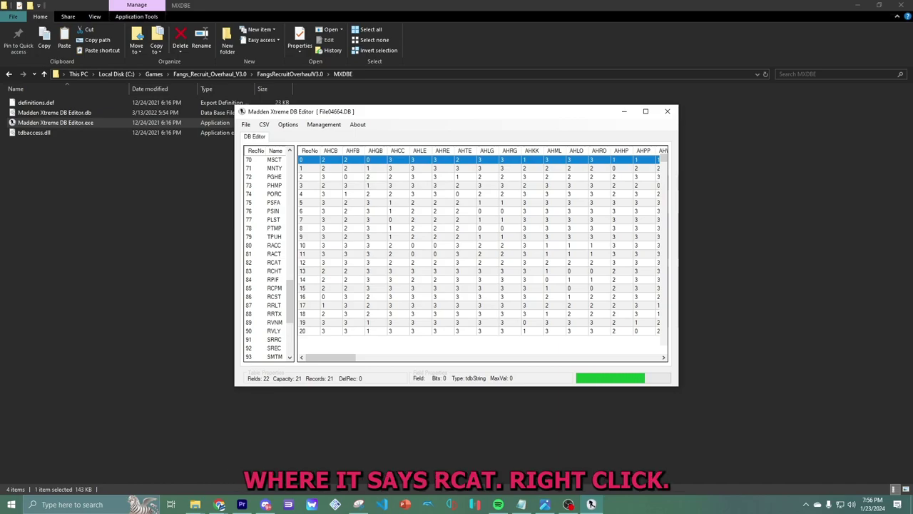
{"action": "left_click", "coordinate": [274, 262]}
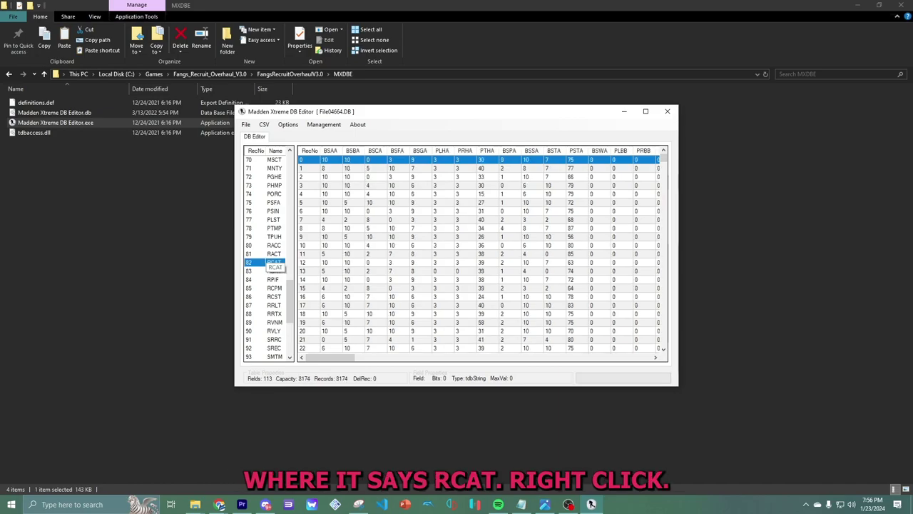
{"action": "right_click", "coordinate": [270, 262]}
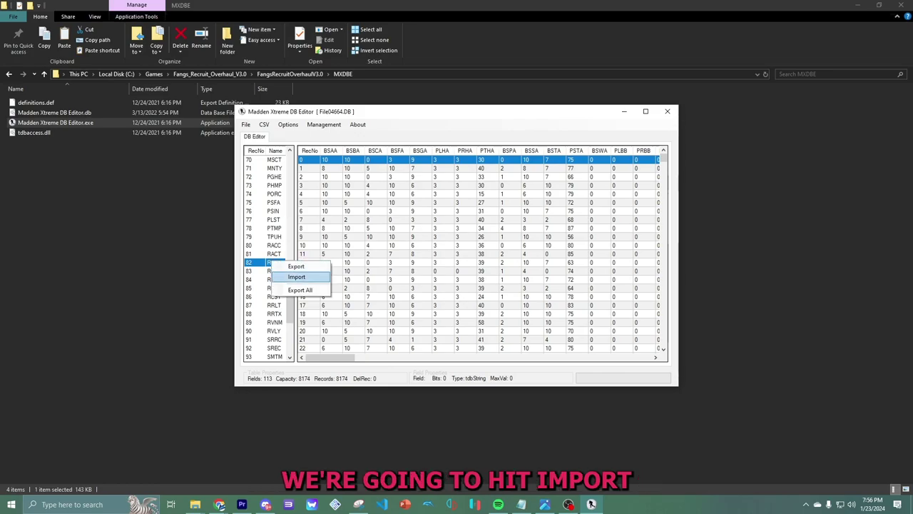
{"action": "left_click", "coordinate": [296, 277]}
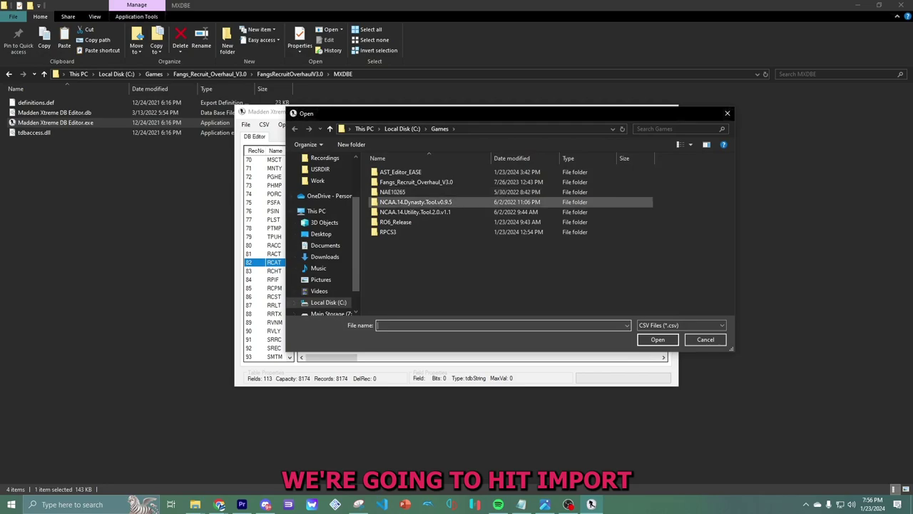
{"action": "scroll", "coordinate": [321, 228], "scroll_direction": "up", "scroll_amount": 1}
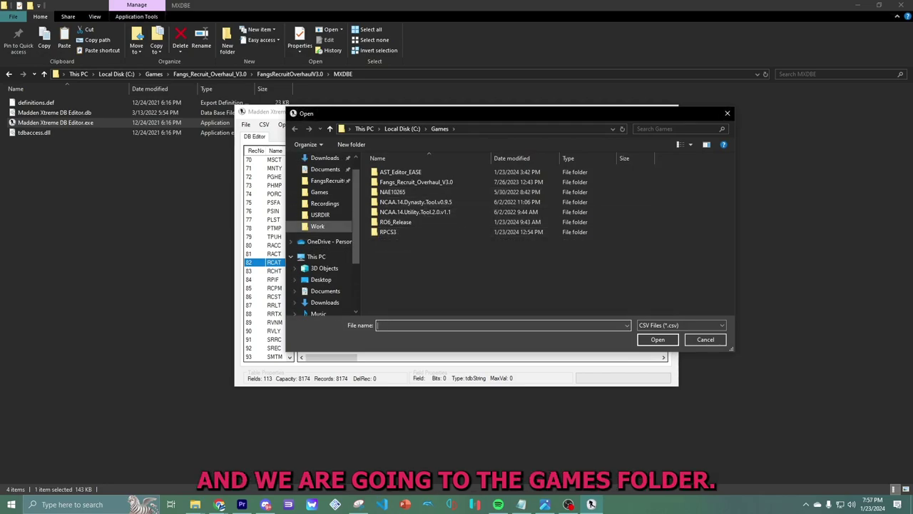
{"action": "left_click", "coordinate": [319, 192]}
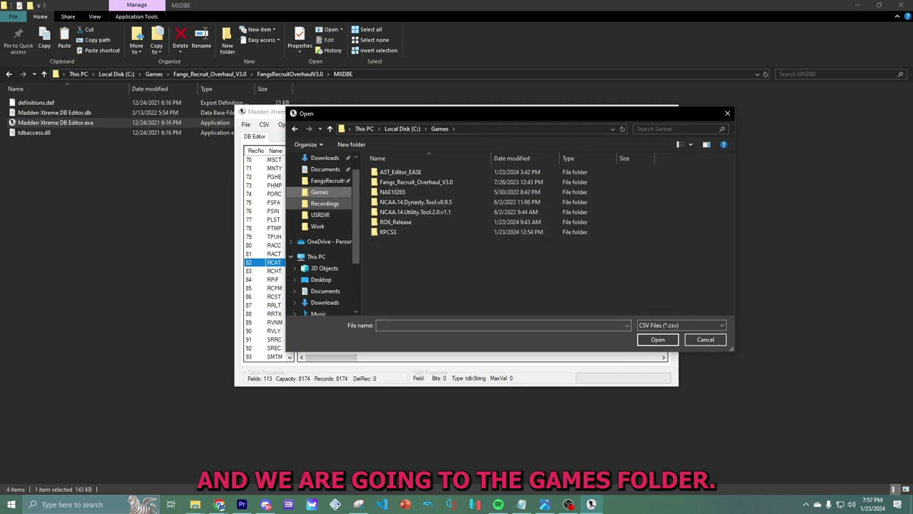
{"action": "left_click", "coordinate": [325, 204]}
{"action": "left_click", "coordinate": [318, 192]}
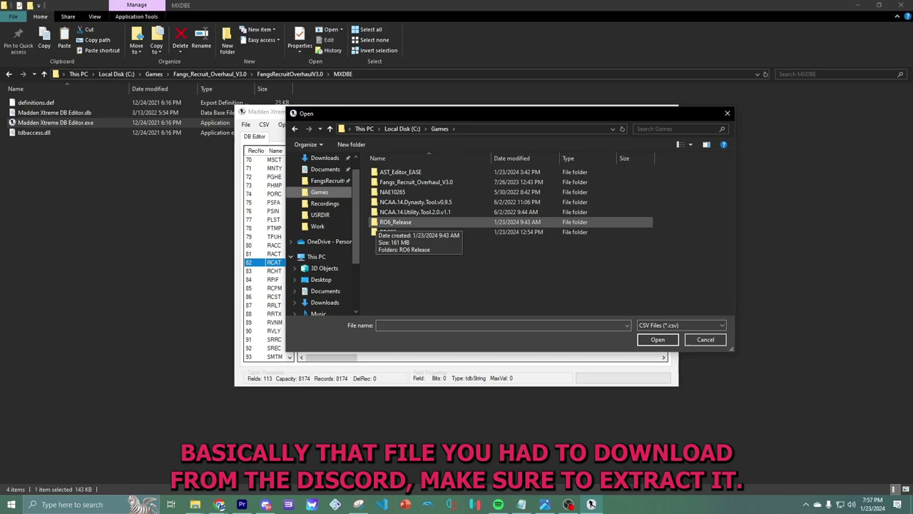
{"action": "double_click", "coordinate": [396, 222]}
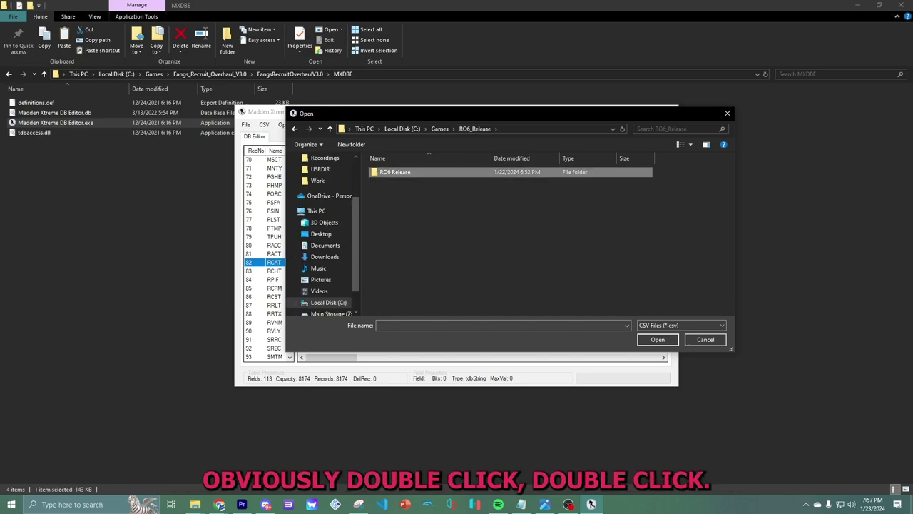
{"action": "double_click", "coordinate": [395, 172]}
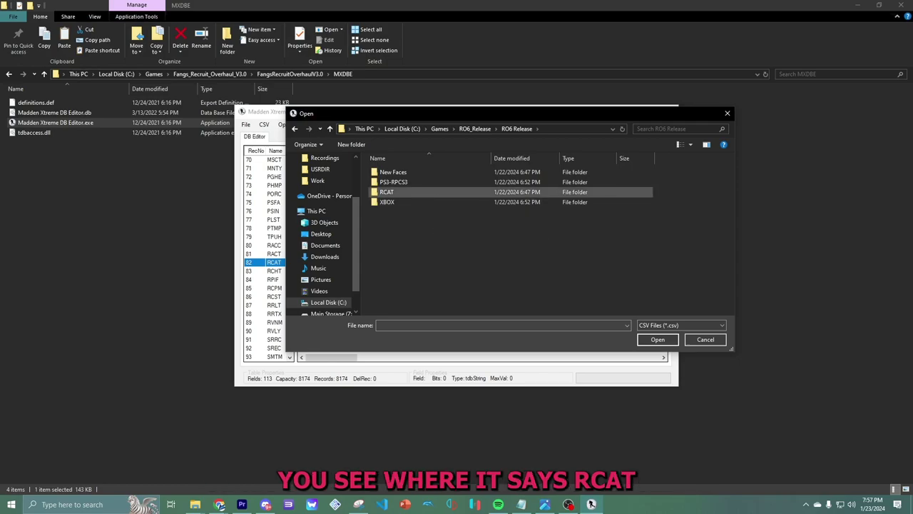
{"action": "double_click", "coordinate": [386, 192]}
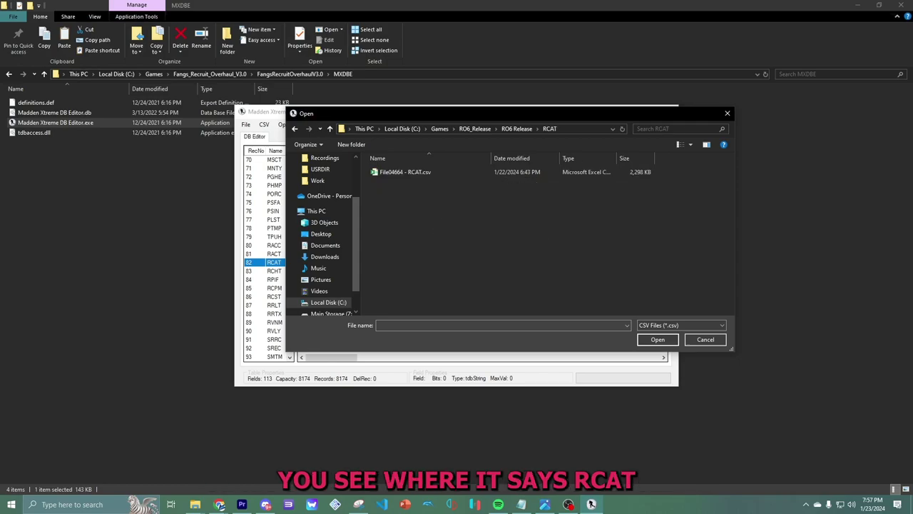
{"action": "double_click", "coordinate": [401, 172]}
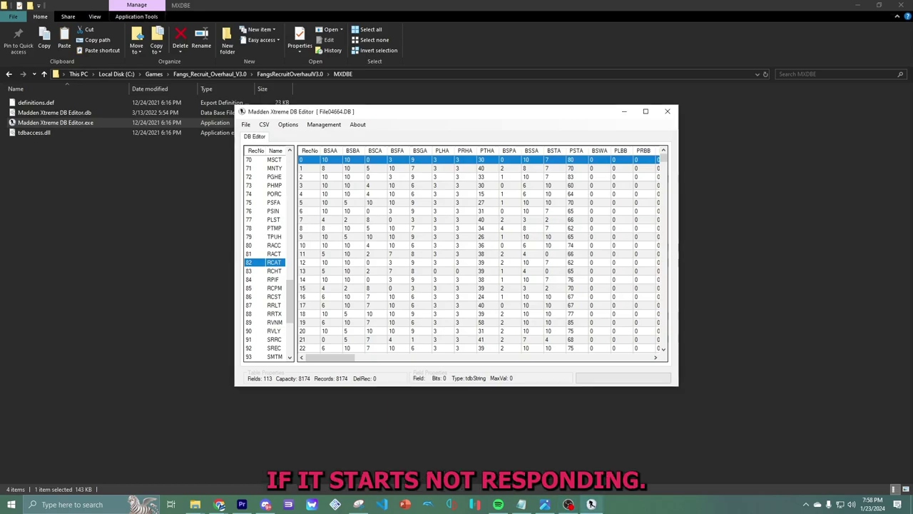
- Save the changes to File04664.DB and close the DB editor
{"action": "left_click", "coordinate": [245, 124]}
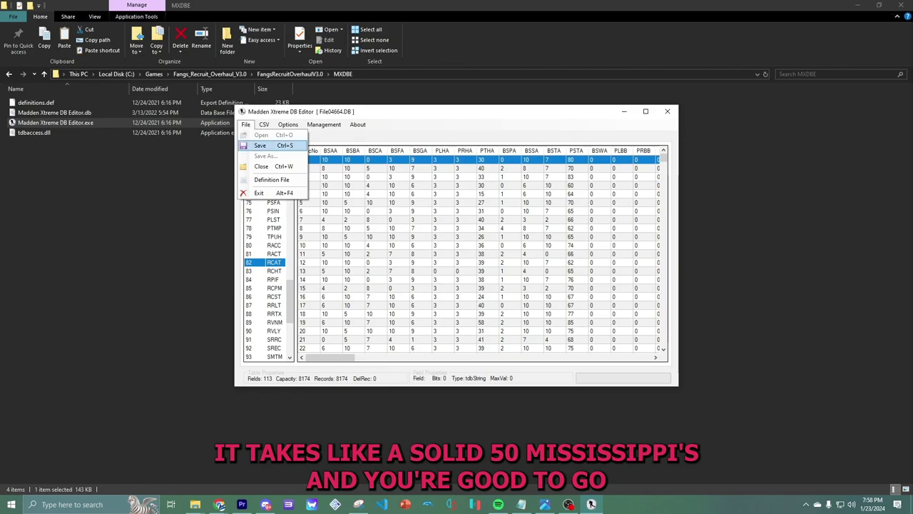
{"action": "left_click", "coordinate": [260, 145]}
{"action": "left_click", "coordinate": [467, 278]}
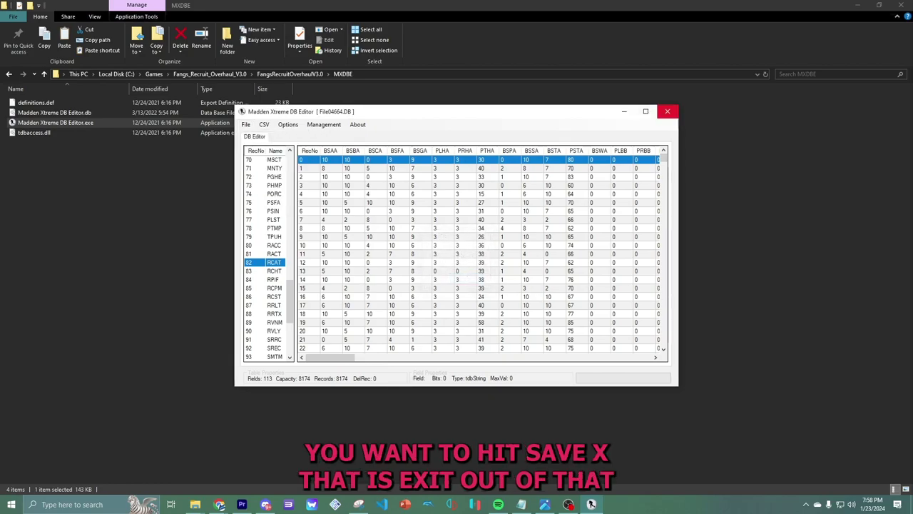
{"action": "left_click", "coordinate": [667, 111]}
- Return to the Games folder and launch NCAA AST Editor.exe from the NAE10265 folder
{"action": "left_click", "coordinate": [9, 73]}
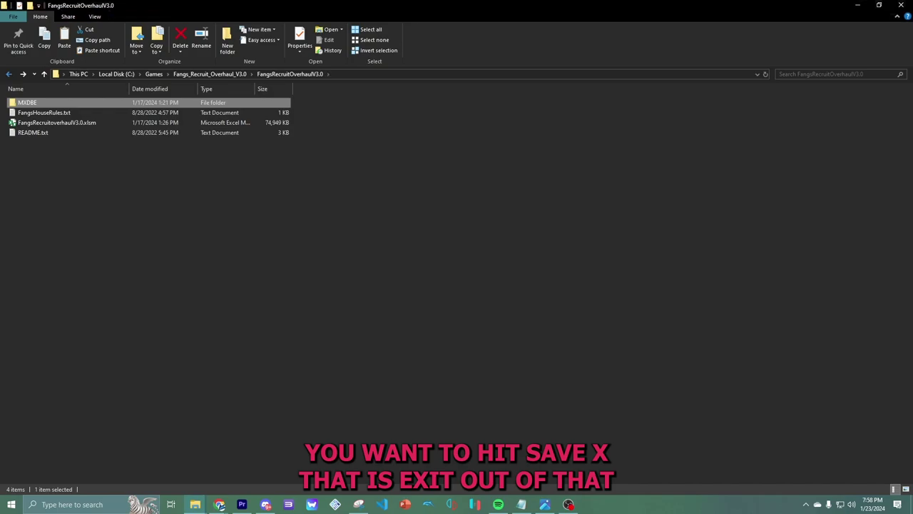
{"action": "left_click", "coordinate": [9, 73]}
{"action": "left_click", "coordinate": [9, 73]}
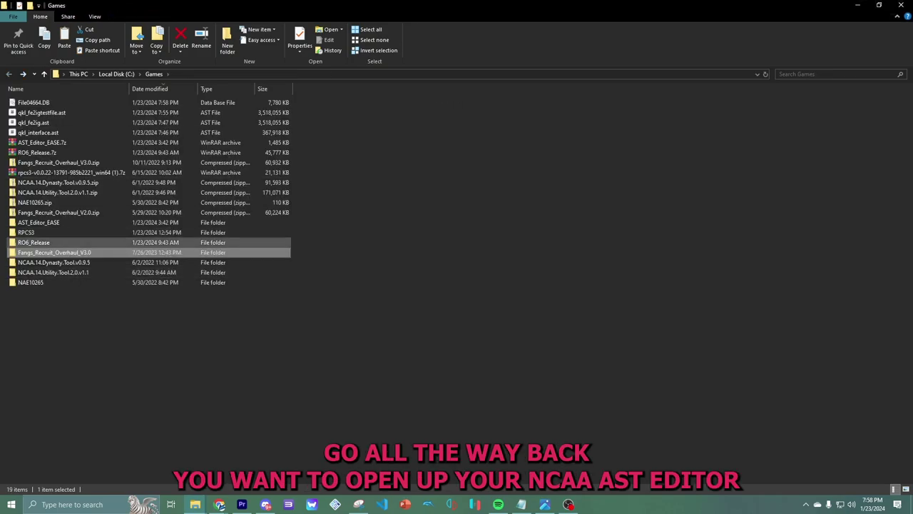
{"action": "double_click", "coordinate": [31, 282]}
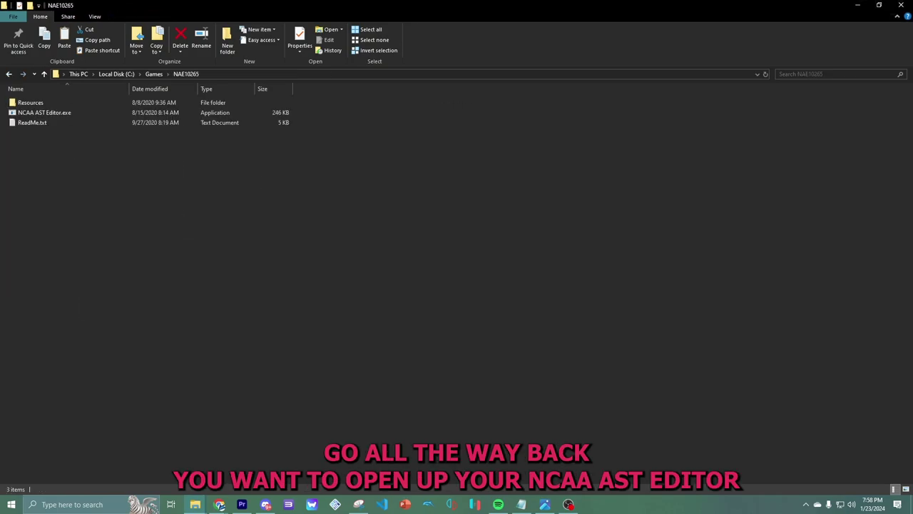
{"action": "double_click", "coordinate": [45, 112]}
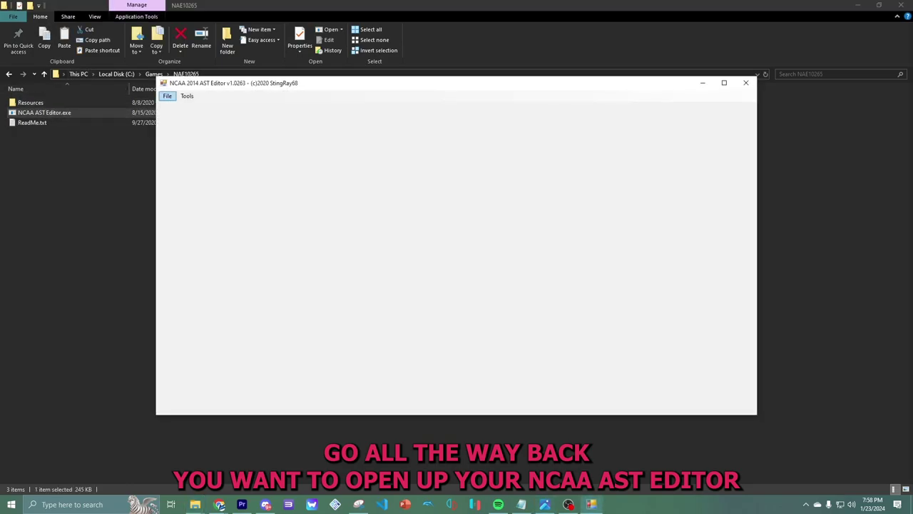
- Open qkl_fe2igtestfile.ast from the Games folder in the AST editor
{"action": "left_click", "coordinate": [167, 95]}
{"action": "left_click", "coordinate": [203, 105]}
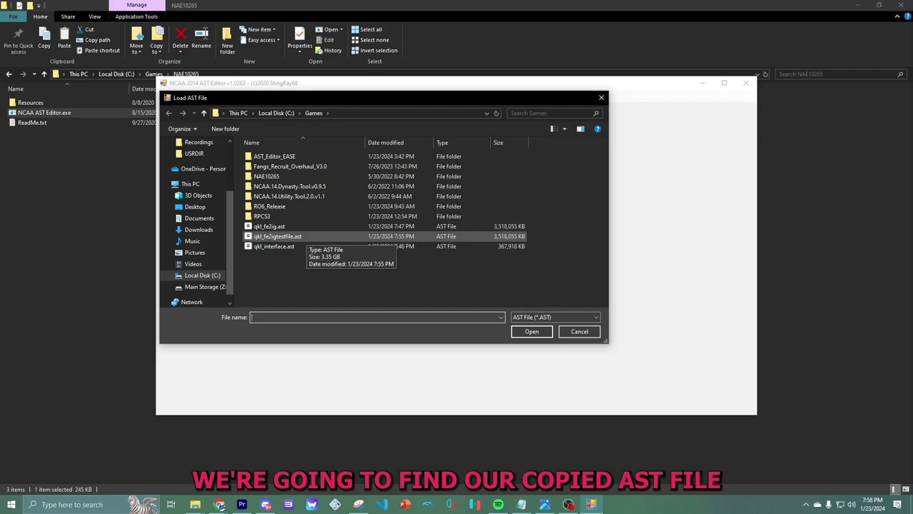
{"action": "double_click", "coordinate": [298, 236]}
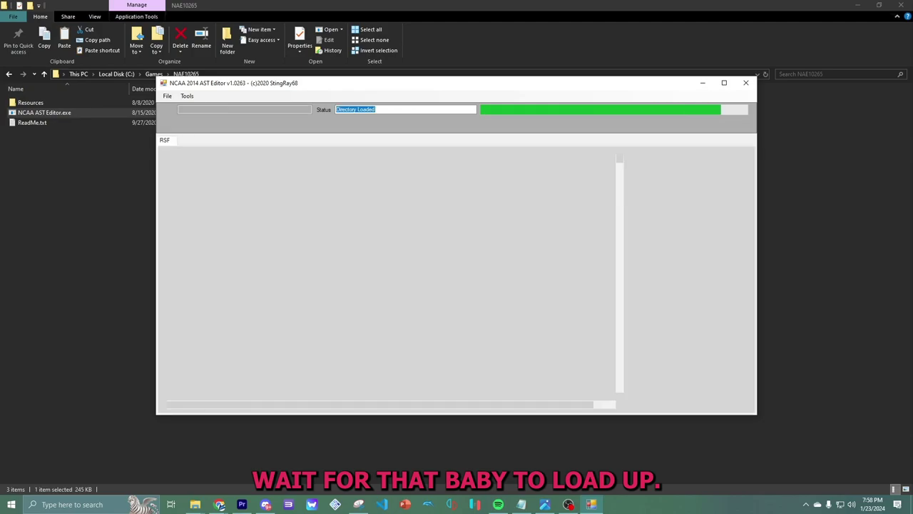
- Replace entry 4664 of the AST file with File04664.DB from the Games folder
{"action": "left_click_drag", "start_coordinate": [619, 158], "coordinate": [619, 388]}
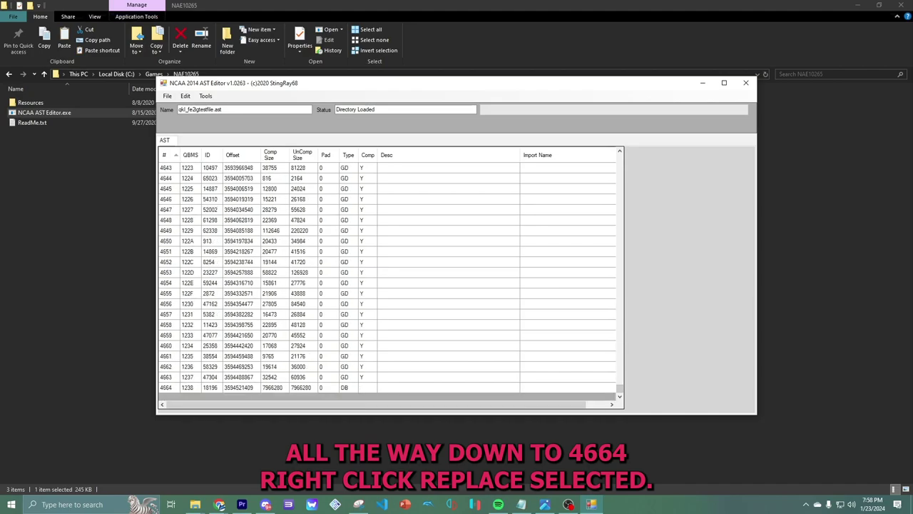
{"action": "left_click", "coordinate": [204, 388]}
{"action": "right_click", "coordinate": [203, 387]}
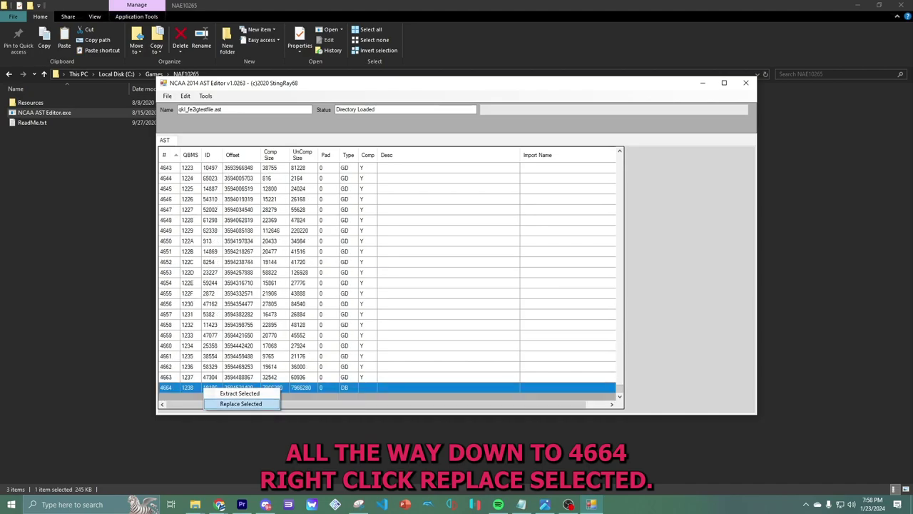
{"action": "left_click", "coordinate": [240, 404]}
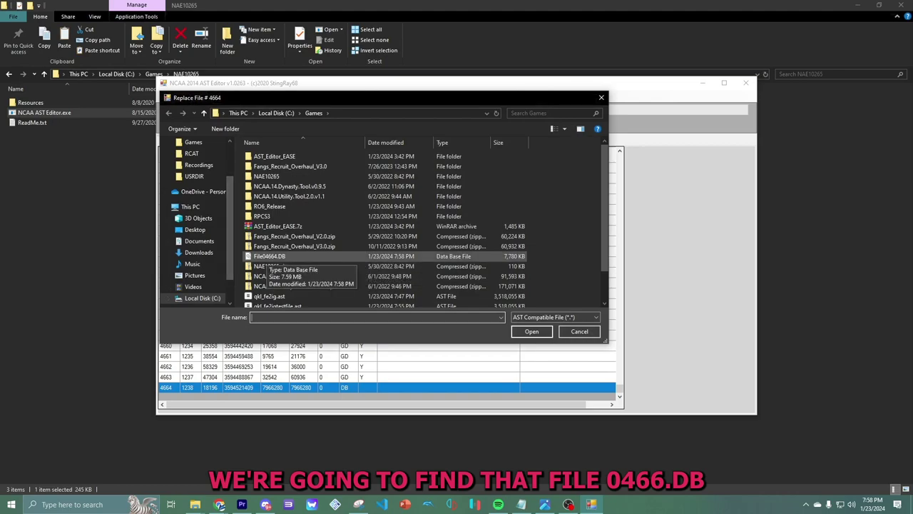
{"action": "double_click", "coordinate": [268, 256]}
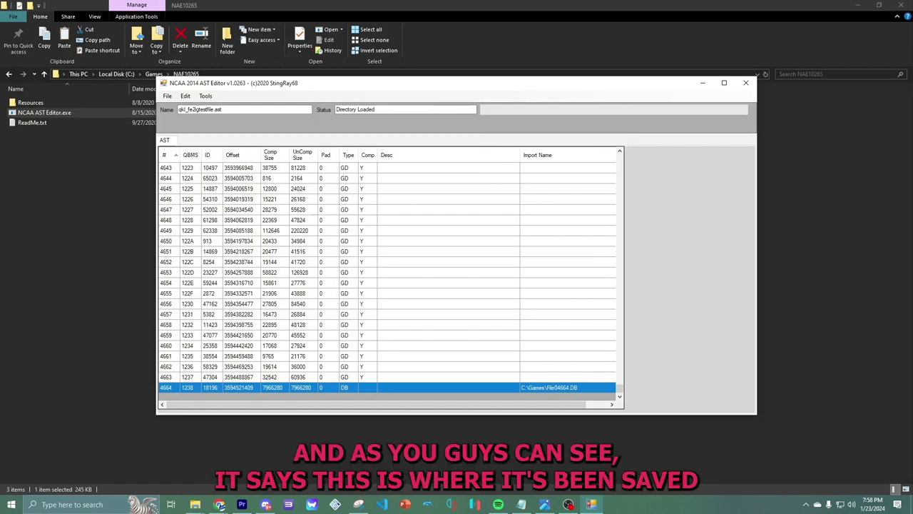
- Save the edited AST over qkl_fe2ig.ast in the game's USRDIR folder, accepting the overwrite, and close the AST editor
{"action": "left_click", "coordinate": [167, 95]}
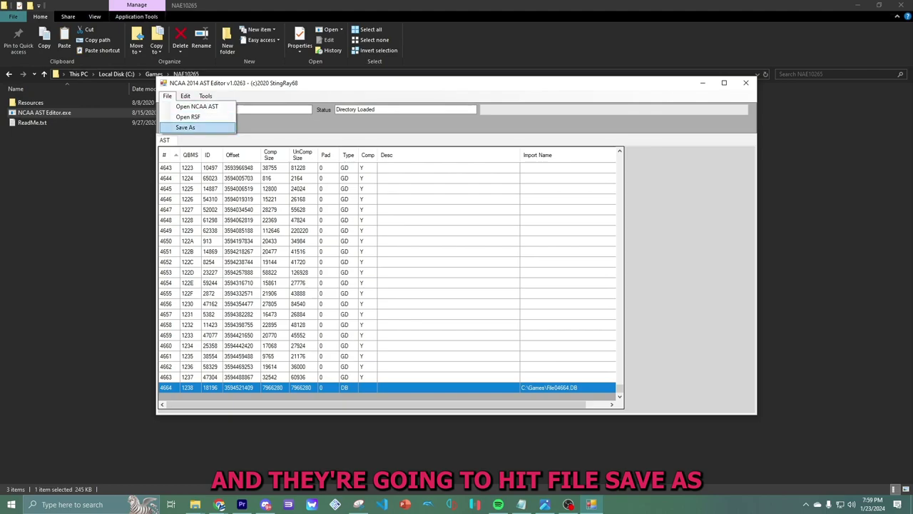
{"action": "left_click", "coordinate": [185, 127]}
{"action": "scroll", "coordinate": [196, 236], "scroll_direction": "up", "scroll_amount": 2}
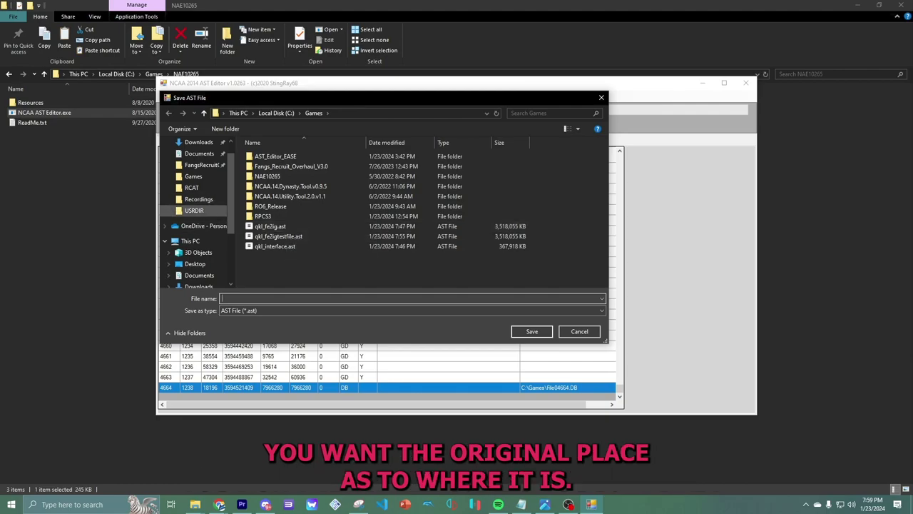
{"action": "left_click", "coordinate": [194, 211]}
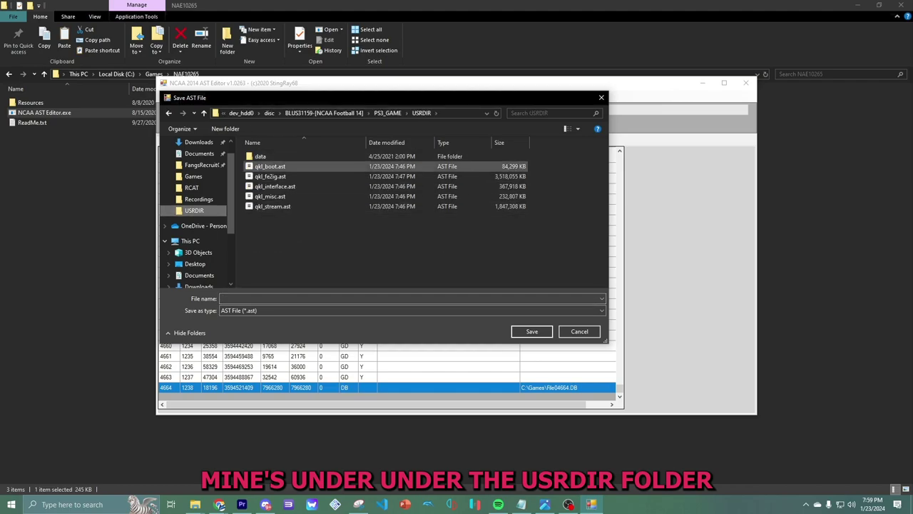
{"action": "double_click", "coordinate": [283, 176]}
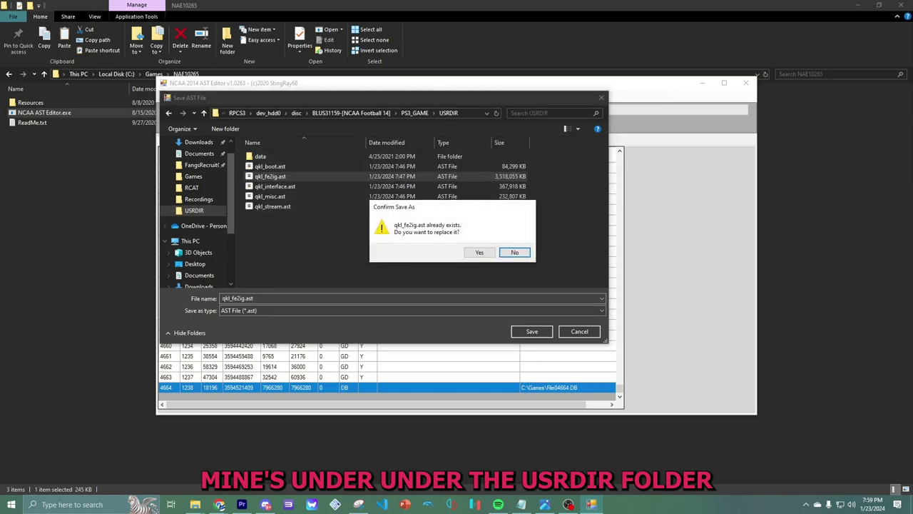
{"action": "left_click", "coordinate": [478, 252]}
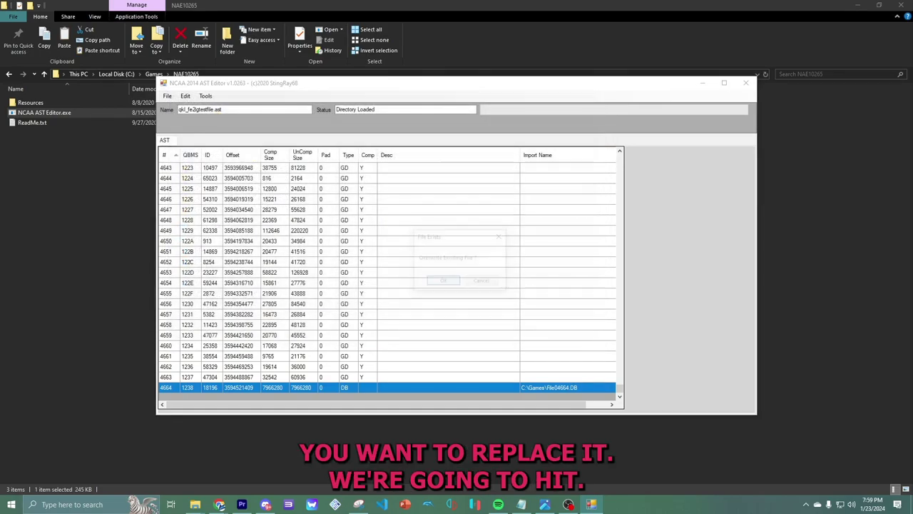
{"action": "key", "text": "Return"}
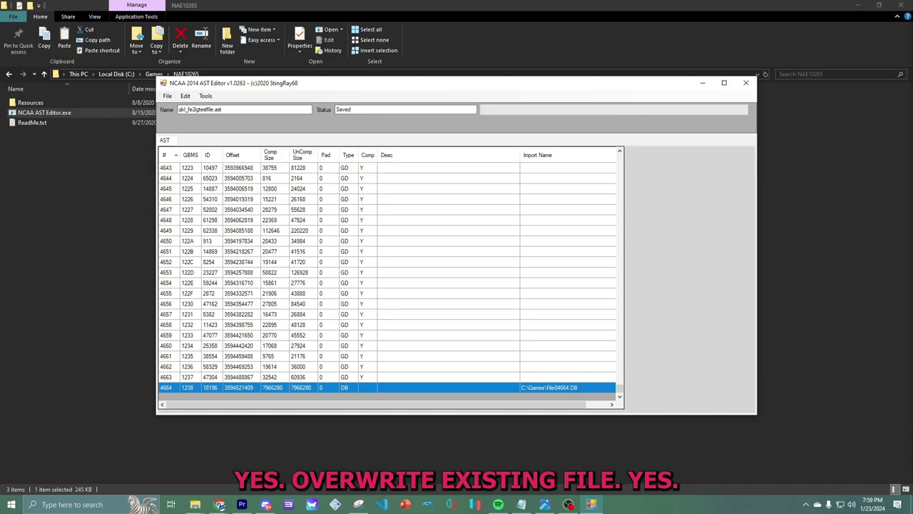
{"action": "double_click", "coordinate": [344, 109]}
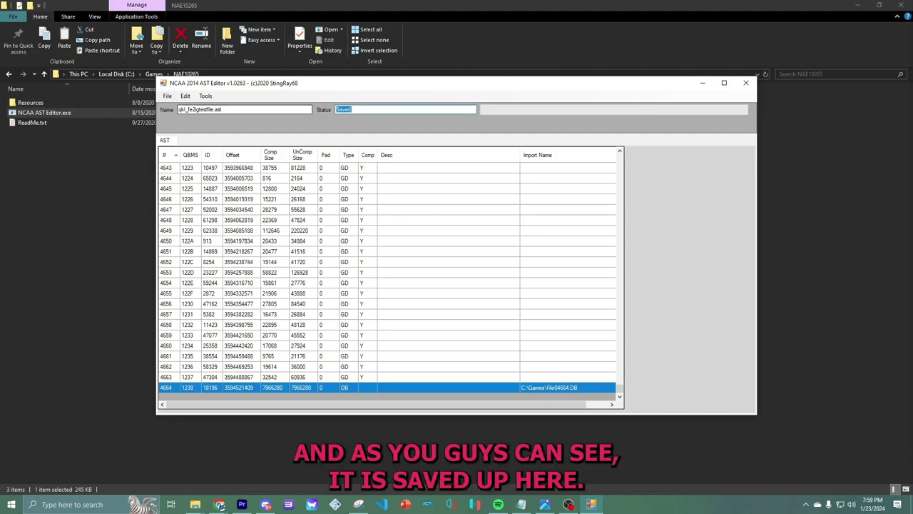
{"action": "left_click", "coordinate": [746, 83]}
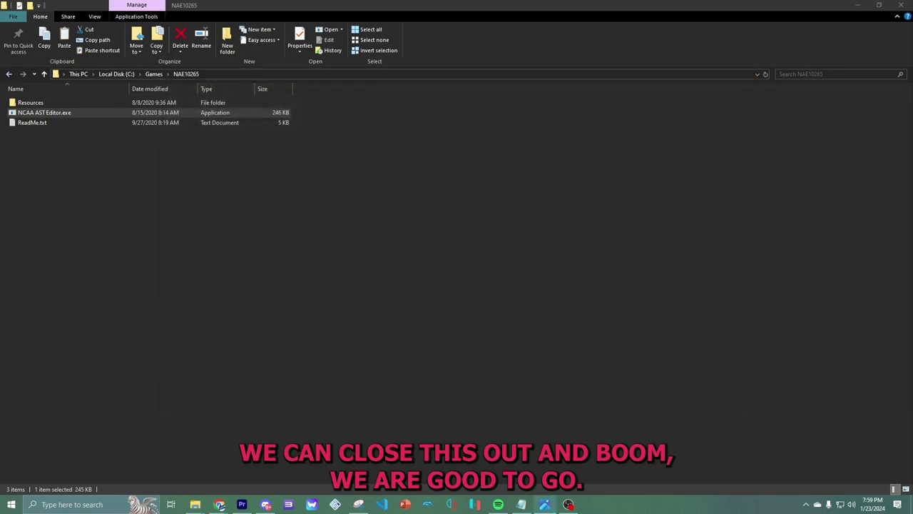
- Copy qkl_fe2ig.ast and qkl_interface.ast from USRDIR into the Games folder, replacing the existing files, and delete qkl_fe2igtestfile.ast there
{"action": "key", "text": "alt+Left"}
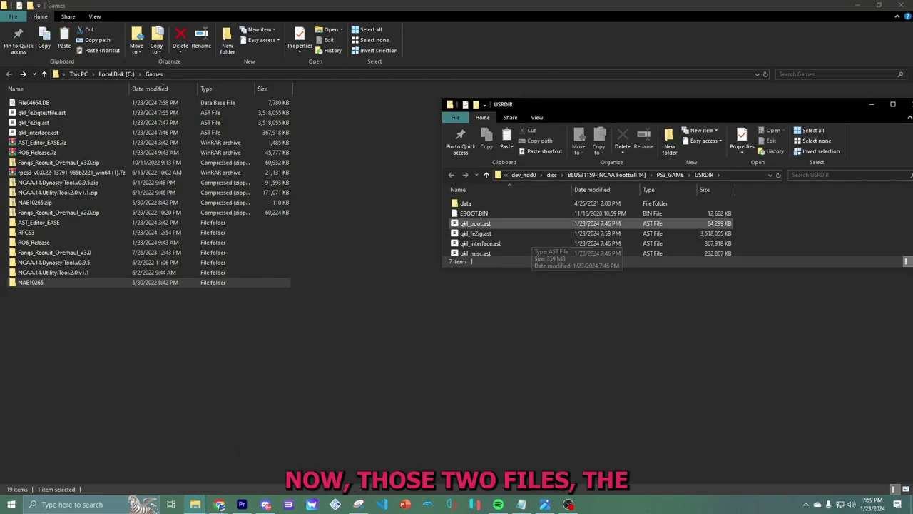
{"action": "left_click", "coordinate": [528, 234]}
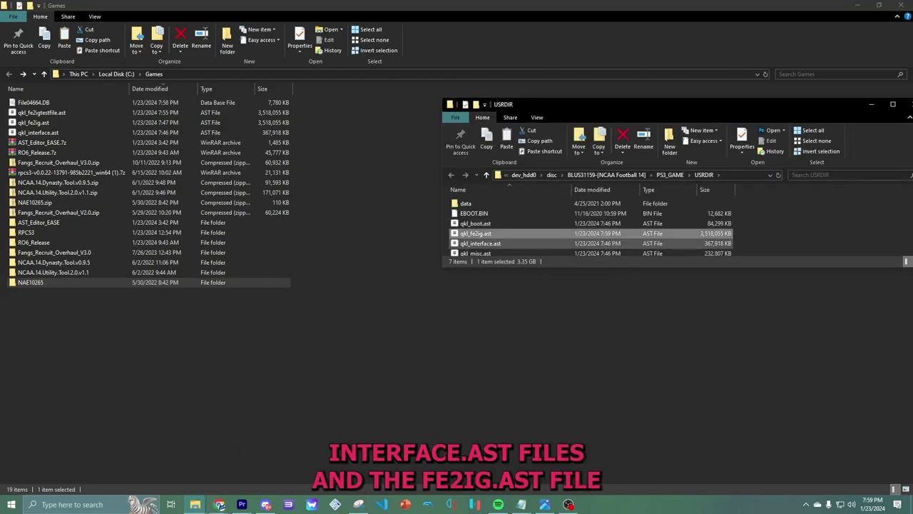
{"action": "left_click", "coordinate": [548, 243]}
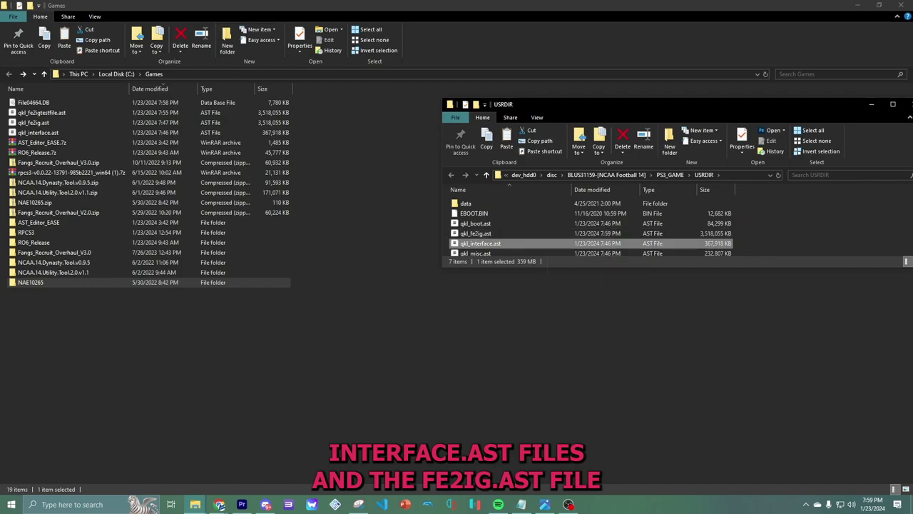
{"action": "left_click", "coordinate": [548, 233], "text": "ctrl"}
{"action": "left_click", "coordinate": [528, 233], "text": "ctrl"}
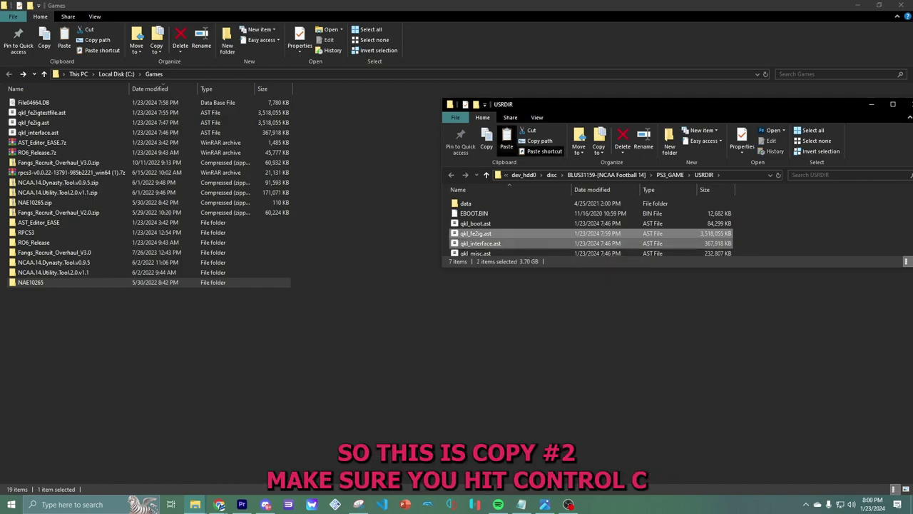
{"action": "key", "text": "alt+Tab"}
{"action": "key", "text": "ctrl+v"}
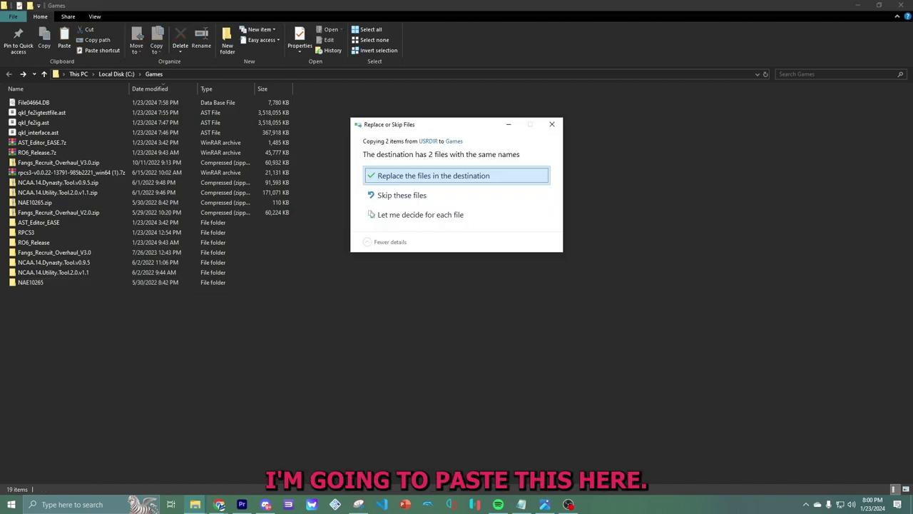
{"action": "left_click", "coordinate": [433, 175]}
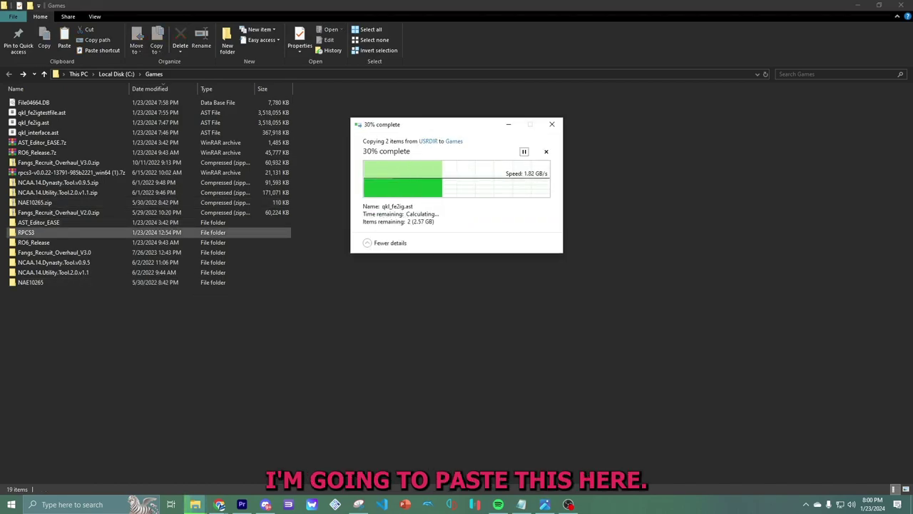
{"action": "left_click", "coordinate": [41, 112]}
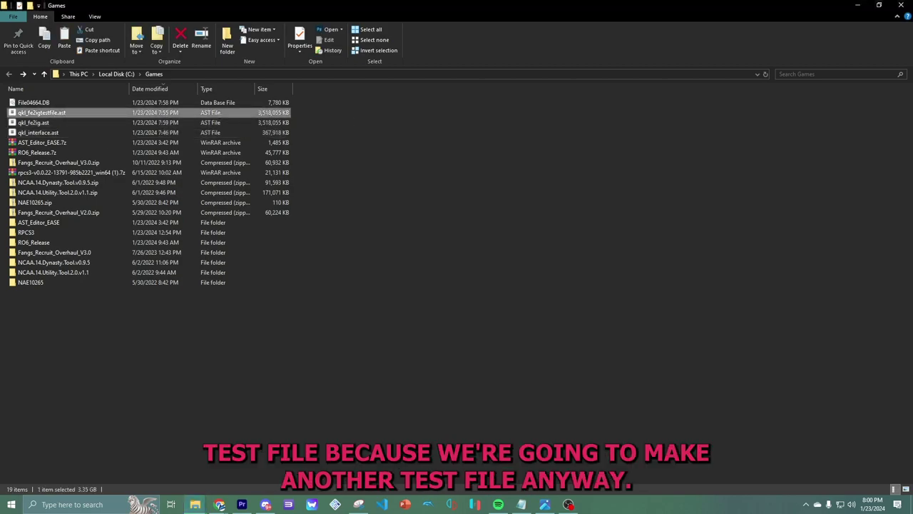
{"action": "key", "text": "Delete"}
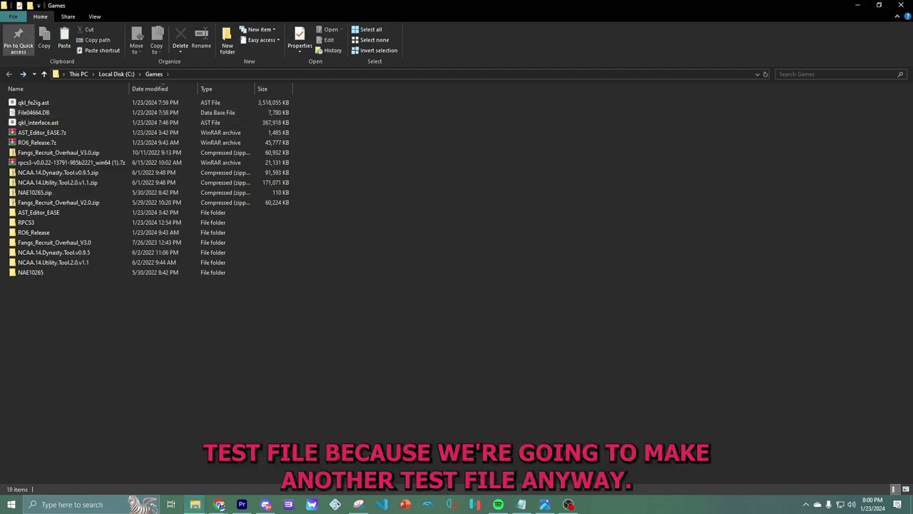
- Relaunch NCAA AST Editor.exe from the NAE10265 folder and open qkl_fe2ig.ast from the Games folder
{"action": "left_click", "coordinate": [23, 73]}
{"action": "double_click", "coordinate": [58, 112]}
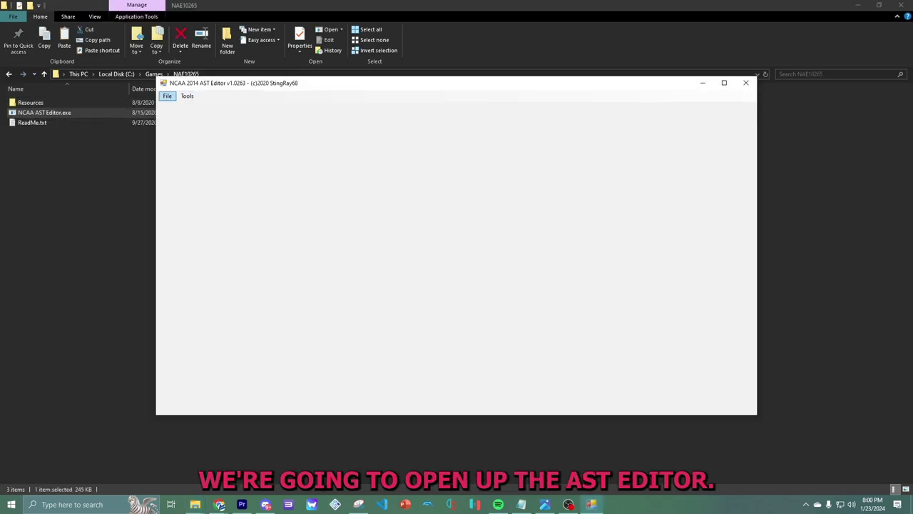
{"action": "left_click", "coordinate": [167, 95]}
{"action": "left_click", "coordinate": [192, 106]}
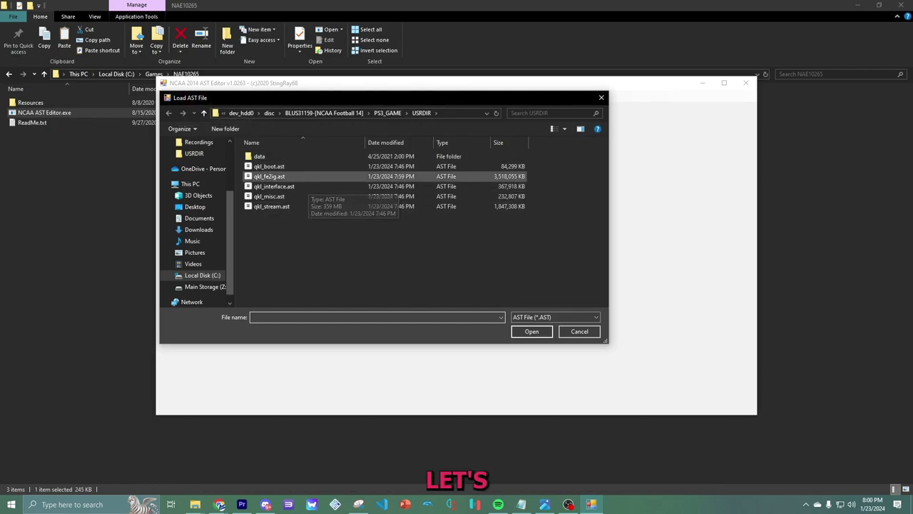
{"action": "scroll", "coordinate": [198, 206], "scroll_direction": "up", "scroll_amount": 1}
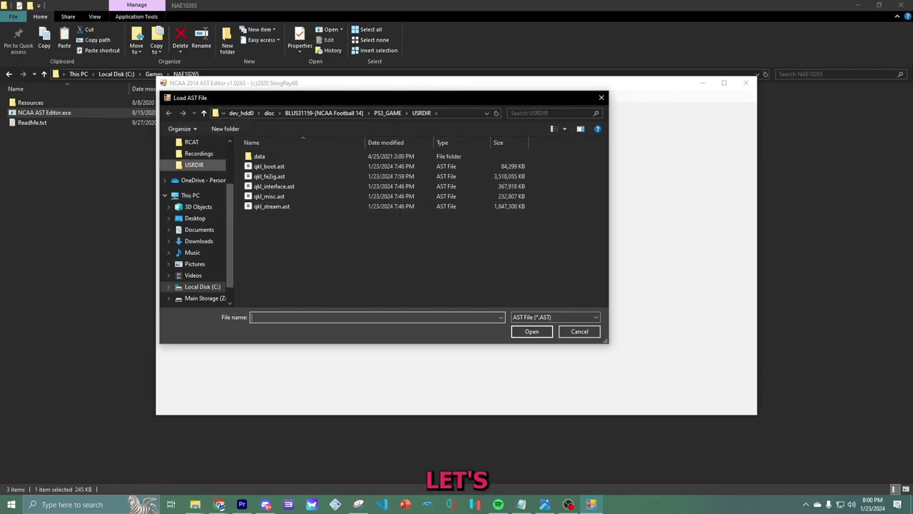
{"action": "left_click", "coordinate": [194, 165]}
{"action": "scroll", "coordinate": [198, 154], "scroll_direction": "up", "scroll_amount": 2}
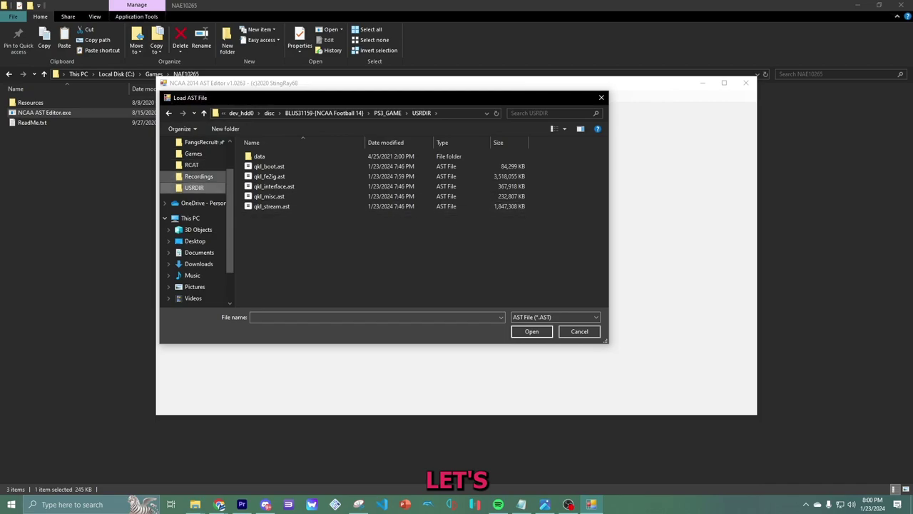
{"action": "left_click", "coordinate": [194, 153]}
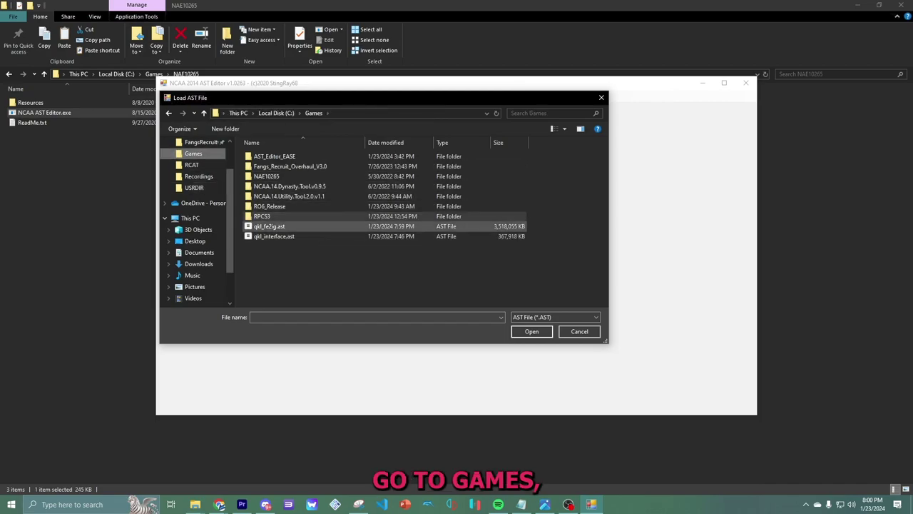
{"action": "double_click", "coordinate": [307, 226]}
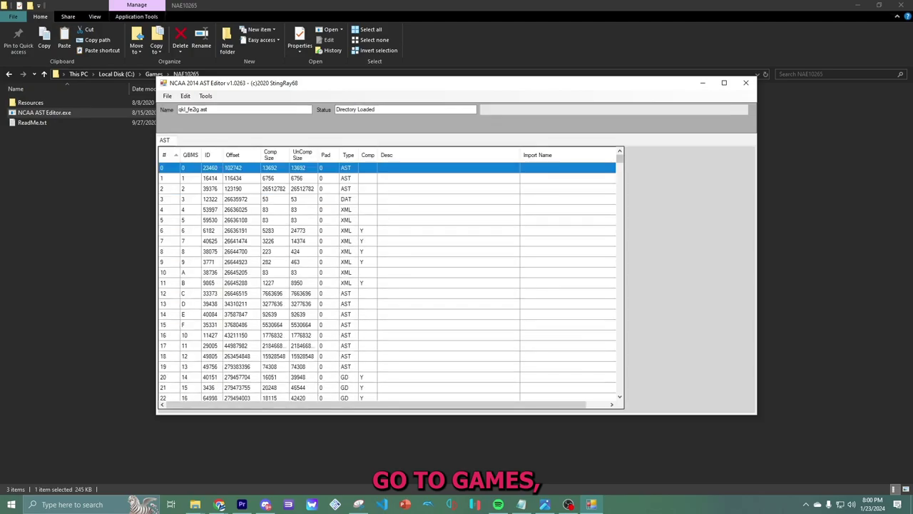
- Extract entry 4664, the DB file at the end of qkl_fe2ig.ast, to the Desktop
{"action": "left_click_drag", "start_coordinate": [619, 159], "coordinate": [619, 388]}
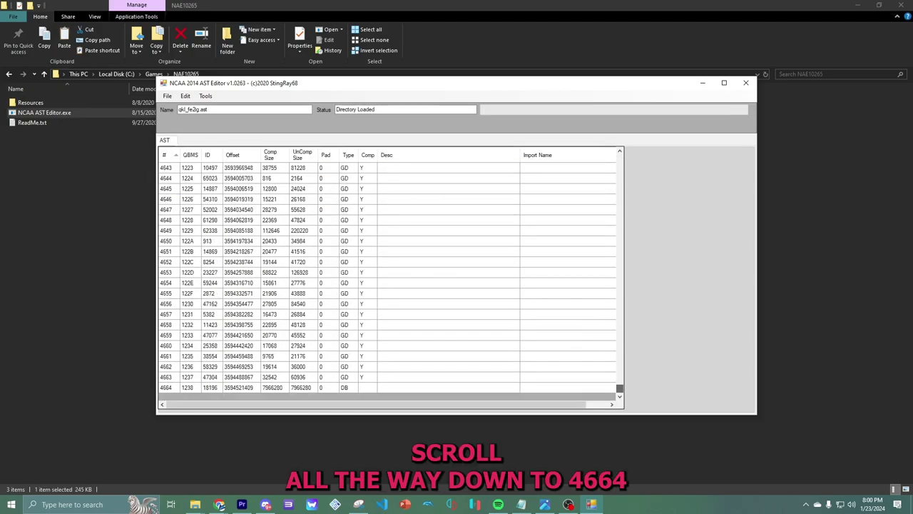
{"action": "left_click", "coordinate": [387, 387]}
{"action": "right_click", "coordinate": [205, 388]}
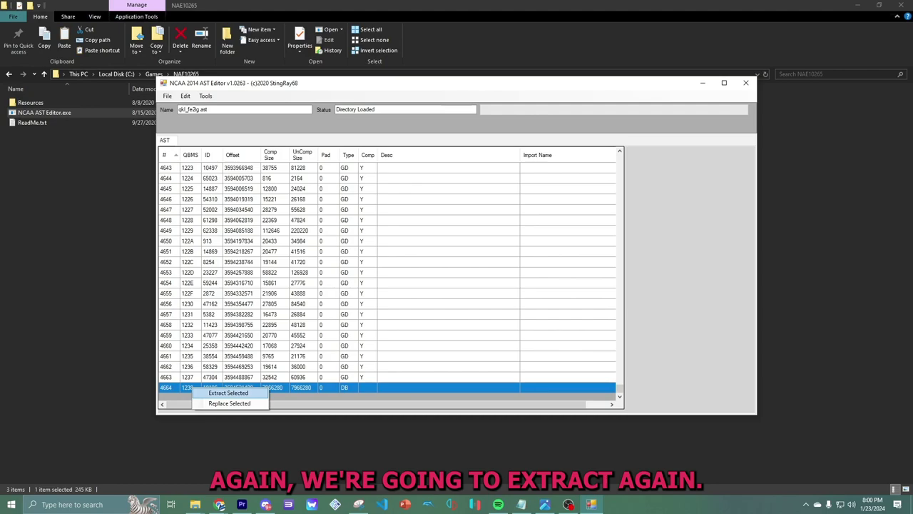
{"action": "left_click", "coordinate": [229, 392]}
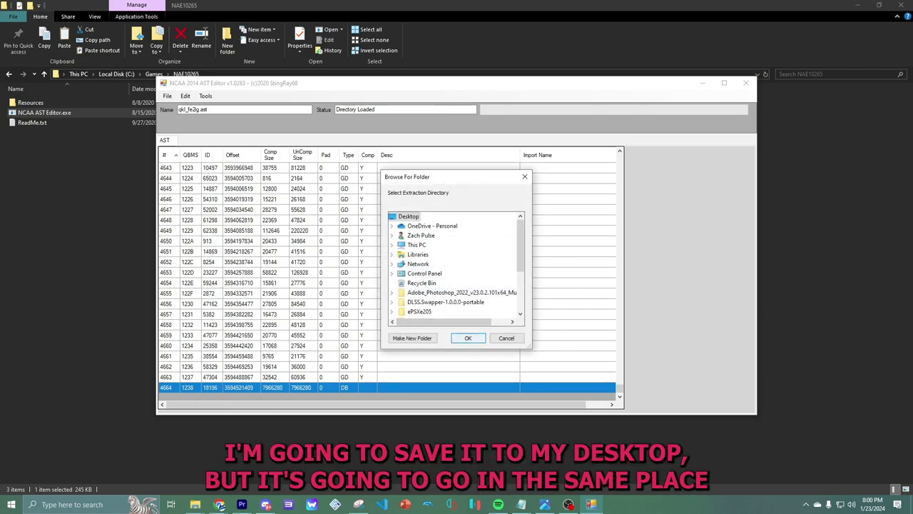
{"action": "key", "text": "Return"}
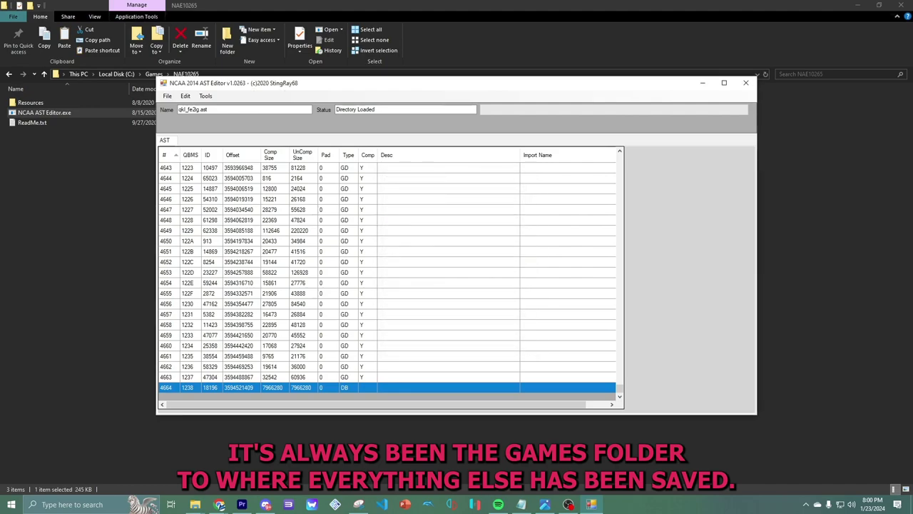
- Save the AST file as qkl_fe2igtest.ast in the Games folder and close the AST editor
{"action": "left_click", "coordinate": [167, 96]}
{"action": "left_click", "coordinate": [182, 127]}
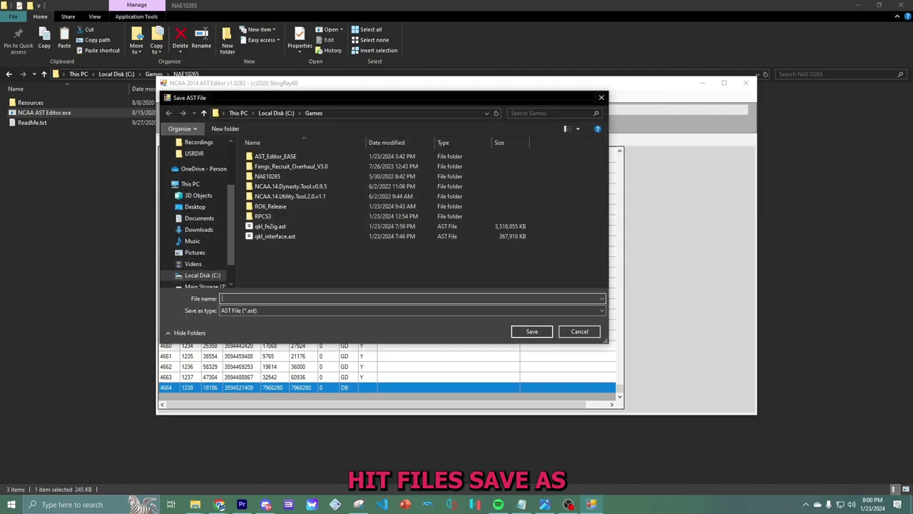
{"action": "left_click", "coordinate": [318, 226]}
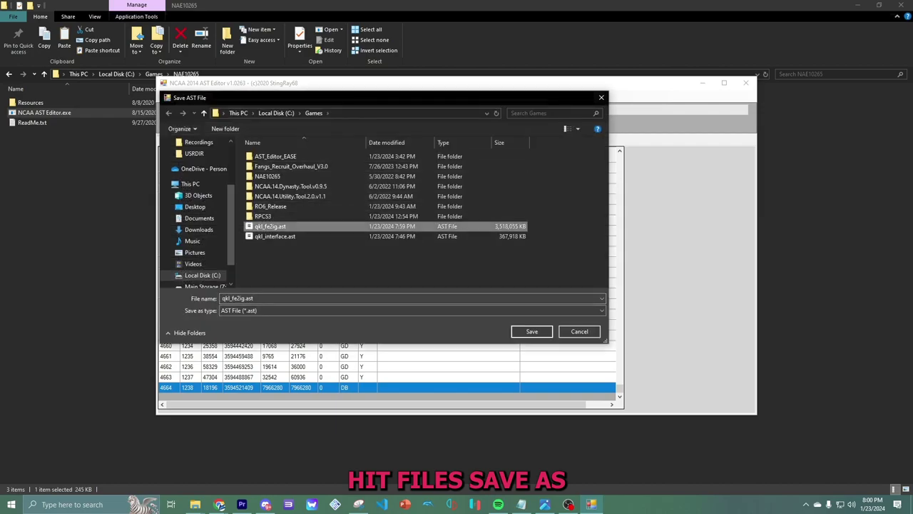
{"action": "left_click", "coordinate": [244, 298]}
{"action": "type", "text": "test"}
{"action": "key", "text": "Return"}
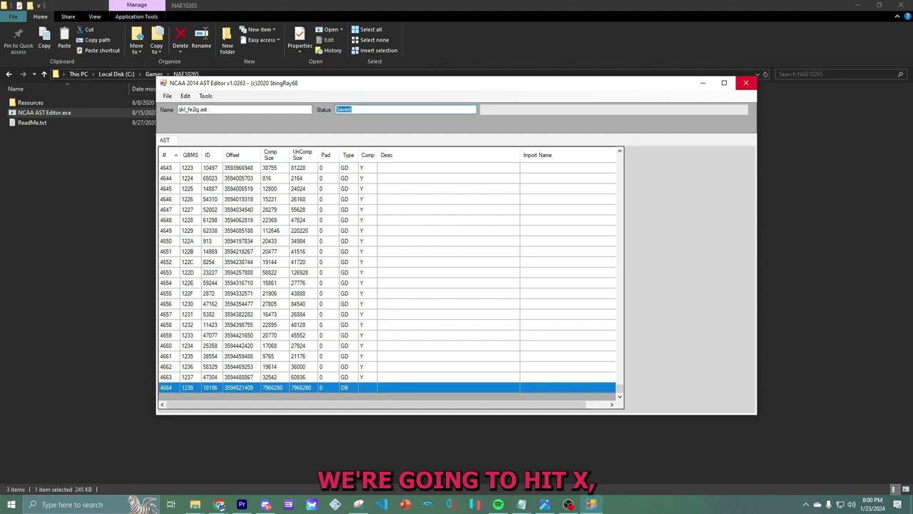
{"action": "left_click", "coordinate": [745, 83]}
- Move the extracted File04664.DB from the Desktop into the Games folder, replacing the existing file
{"action": "left_click", "coordinate": [10, 74]}
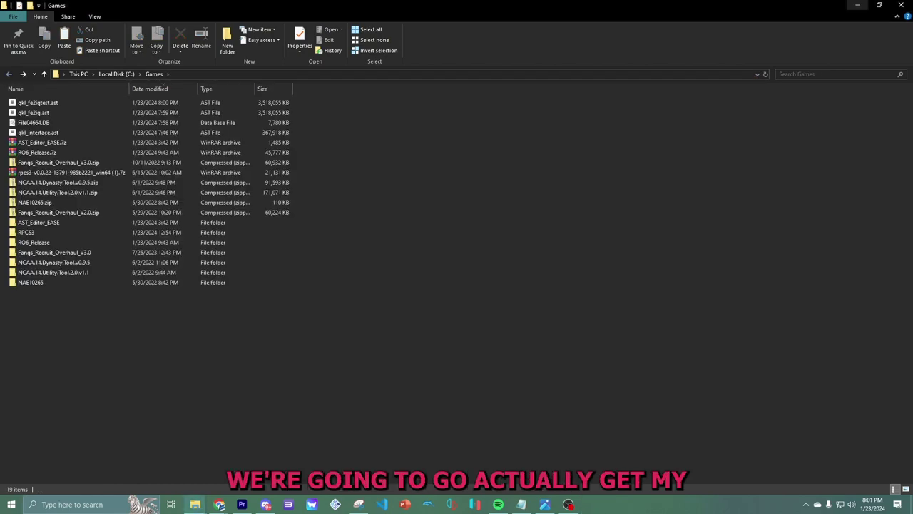
{"action": "left_click", "coordinate": [878, 5]}
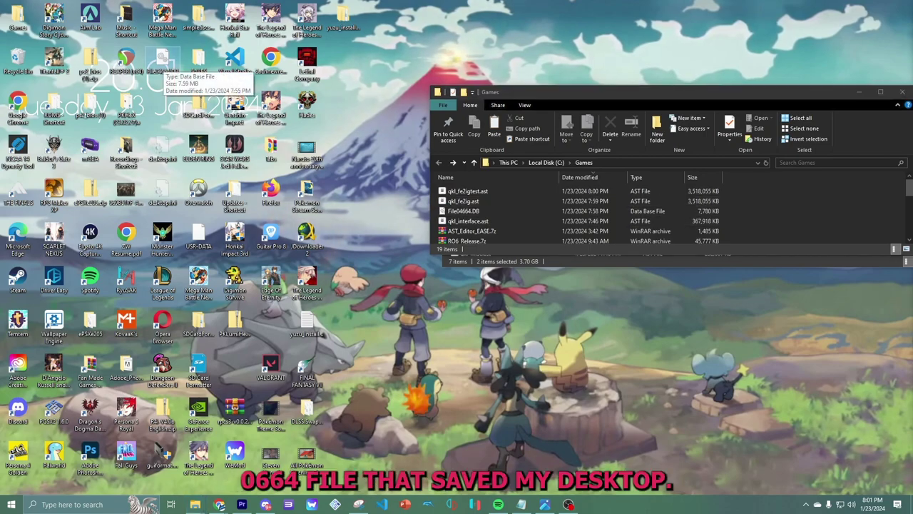
{"action": "left_click_drag", "start_coordinate": [163, 63], "coordinate": [777, 202]}
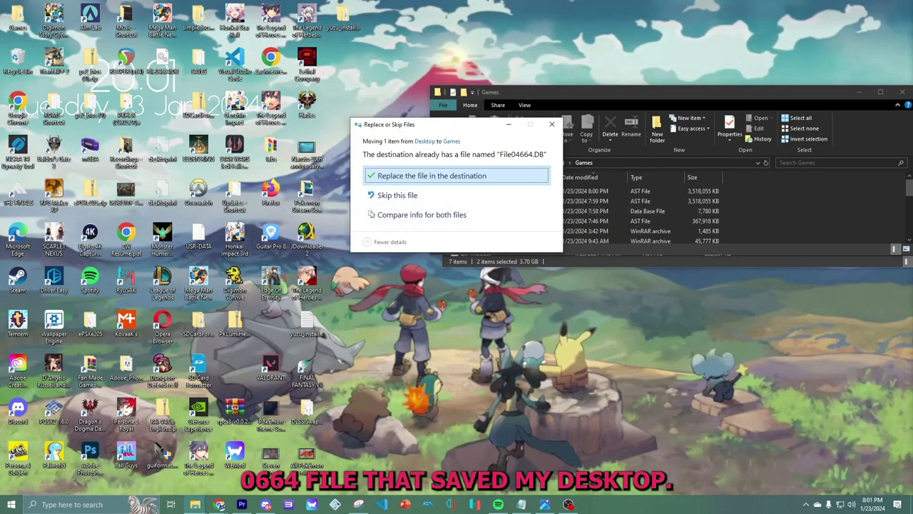
{"action": "left_click", "coordinate": [432, 175]}
{"action": "left_click", "coordinate": [880, 91]}
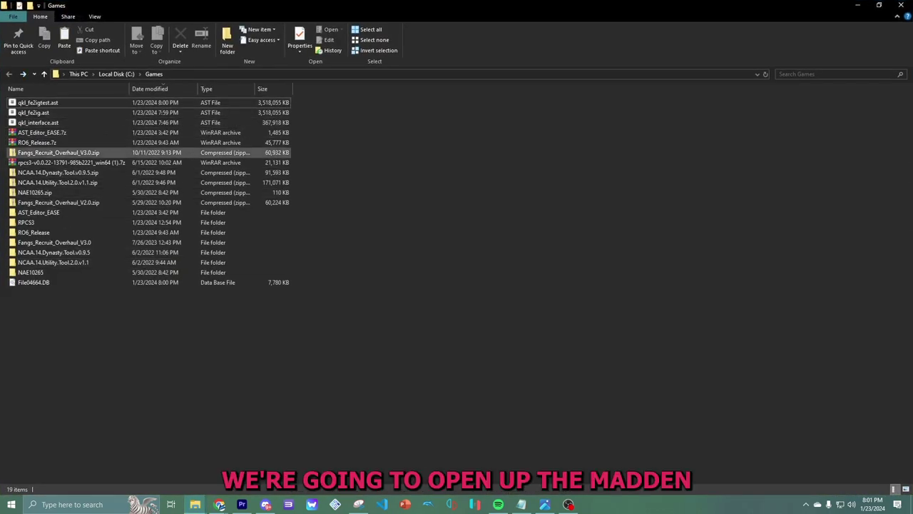
- Launch Madden Xtreme DB Editor.exe from the MXDBE folder inside Games\Fangs_Recruit_Overhaul_V3.0\FangsRecruitOverhaulV3.0
{"action": "double_click", "coordinate": [57, 242]}
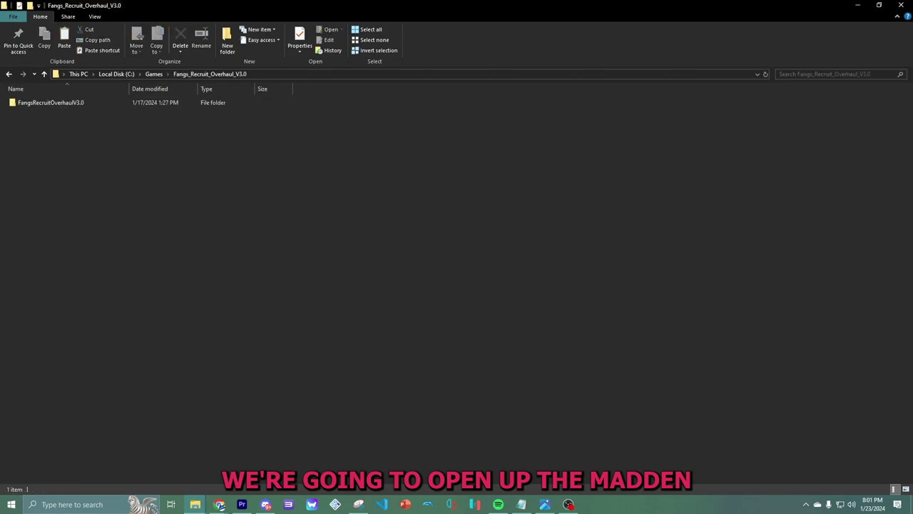
{"action": "double_click", "coordinate": [51, 102]}
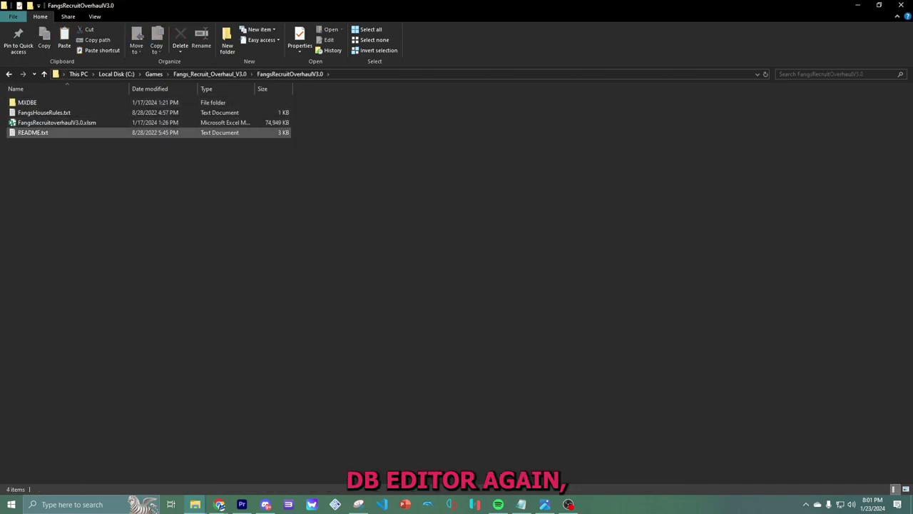
{"action": "left_click", "coordinate": [27, 102]}
{"action": "double_click", "coordinate": [27, 102]}
{"action": "double_click", "coordinate": [55, 122]}
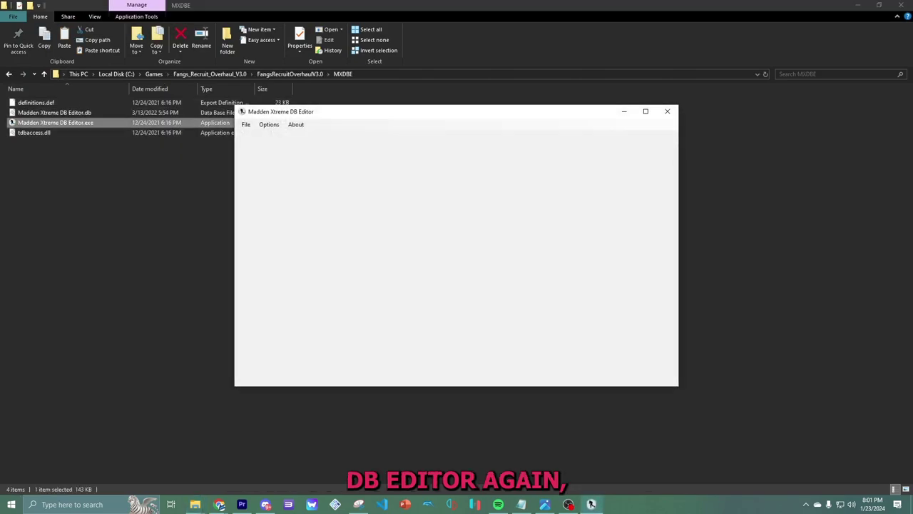
- Open File04664.DB from the Games folder in the database editor
{"action": "left_click", "coordinate": [245, 124]}
{"action": "left_click", "coordinate": [261, 135]}
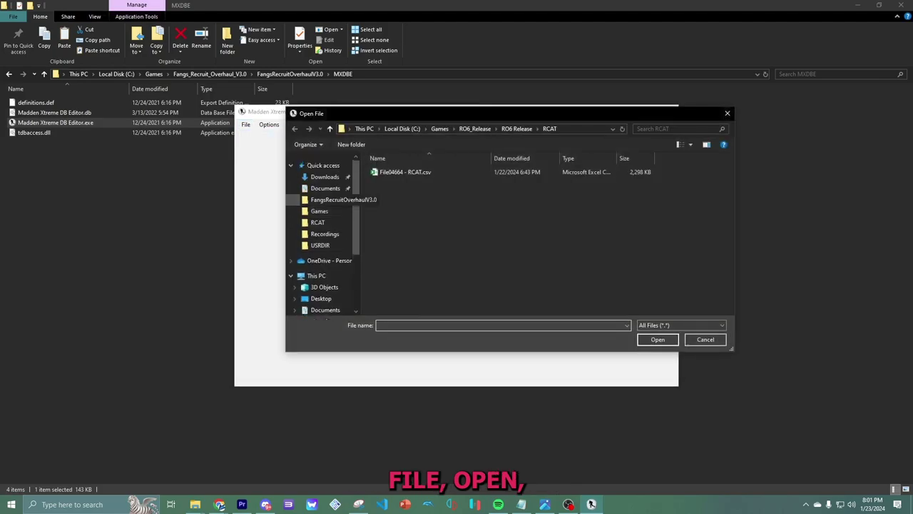
{"action": "left_click", "coordinate": [318, 192]}
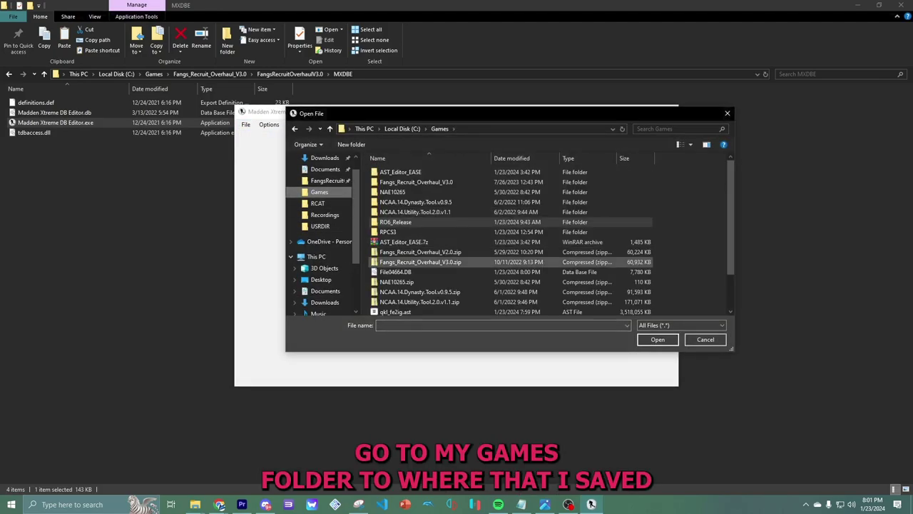
{"action": "left_click", "coordinate": [396, 272]}
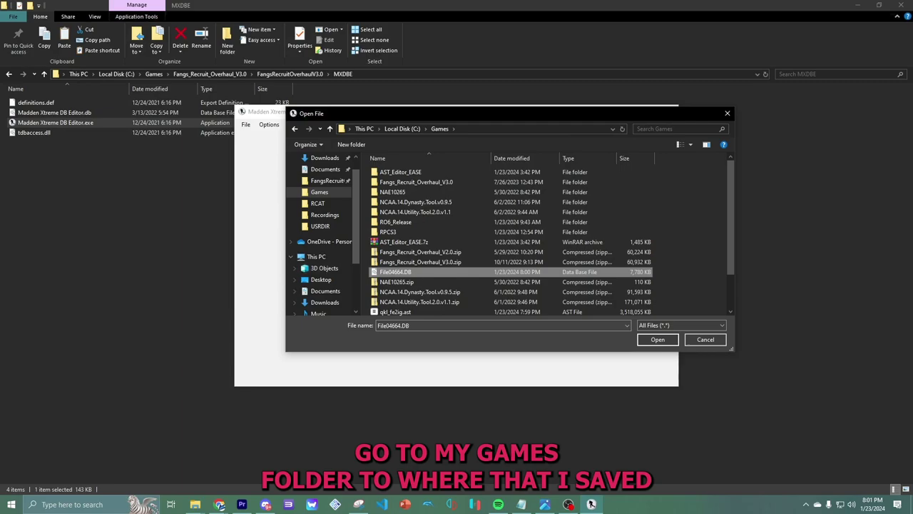
{"action": "left_click", "coordinate": [658, 339]}
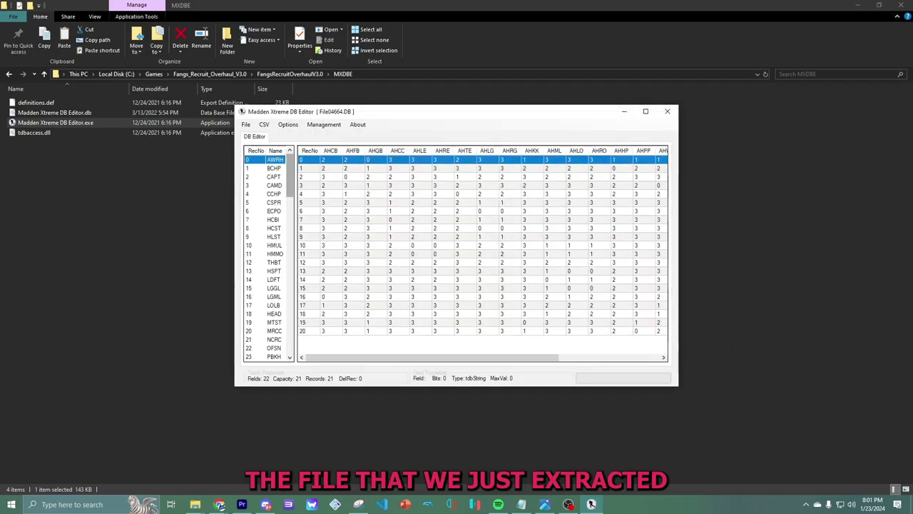
- Import File04664 - PGHE.csv from the RO6 Release\New Faces folder into the PGHE table at row 72
{"action": "left_click_drag", "start_coordinate": [289, 176], "coordinate": [290, 257]}
{"action": "scroll", "coordinate": [268, 257], "scroll_direction": "down", "scroll_amount": 5}
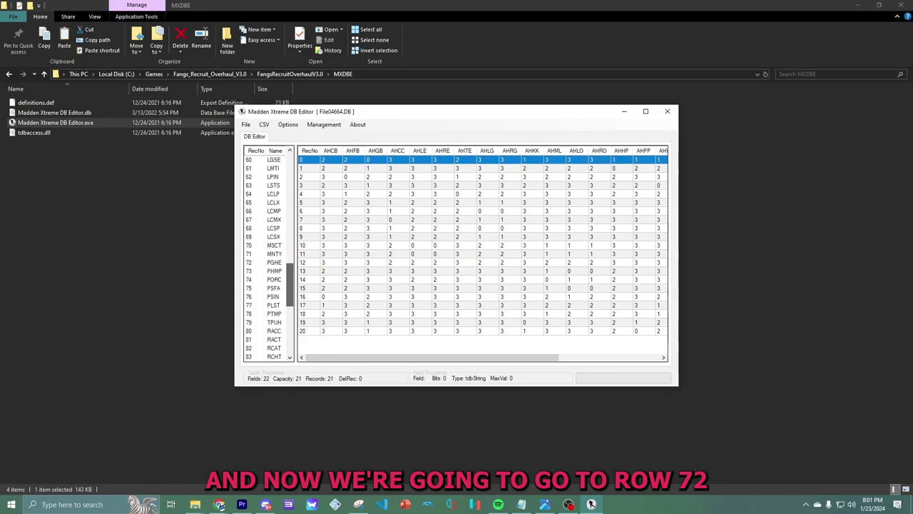
{"action": "left_click", "coordinate": [274, 262]}
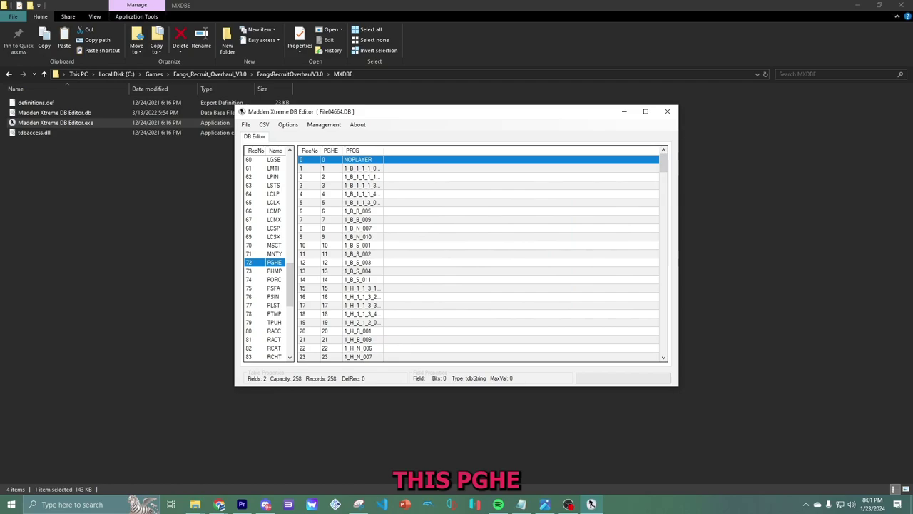
{"action": "right_click", "coordinate": [274, 263]}
{"action": "left_click", "coordinate": [295, 280]}
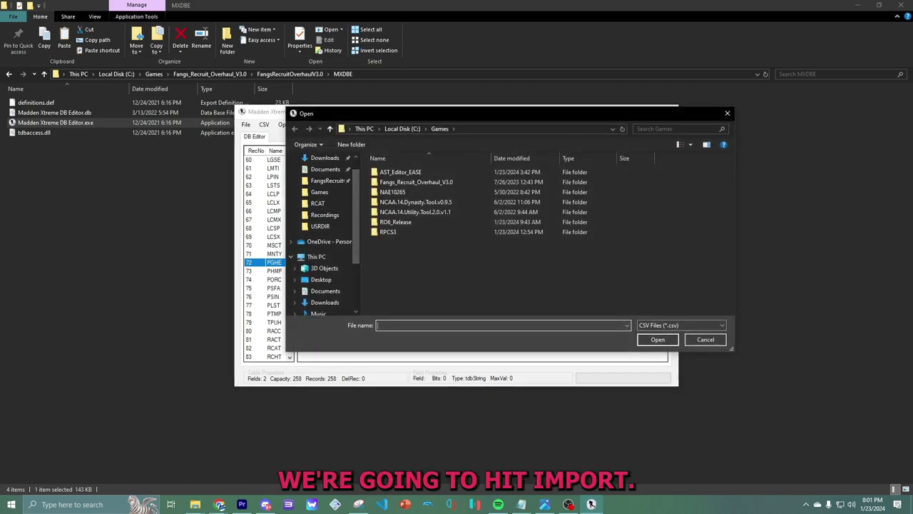
{"action": "left_click", "coordinate": [317, 203]}
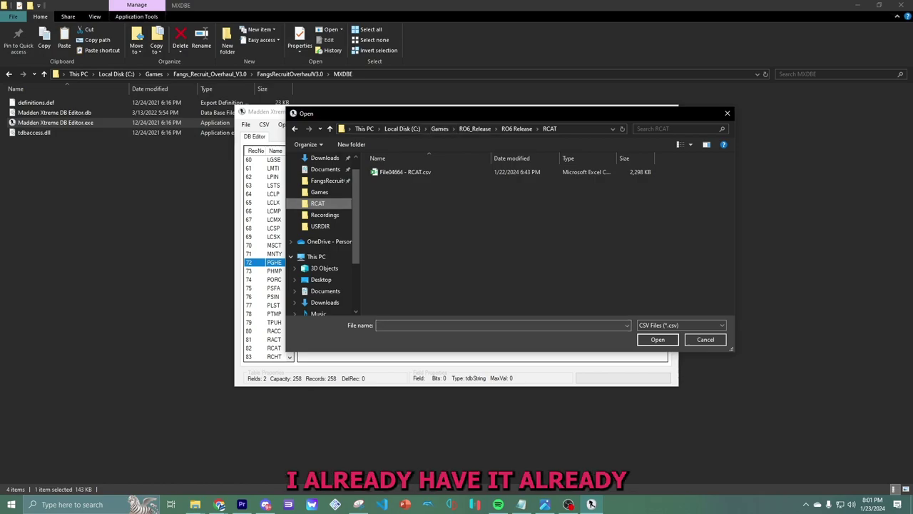
{"action": "left_click", "coordinate": [517, 128]}
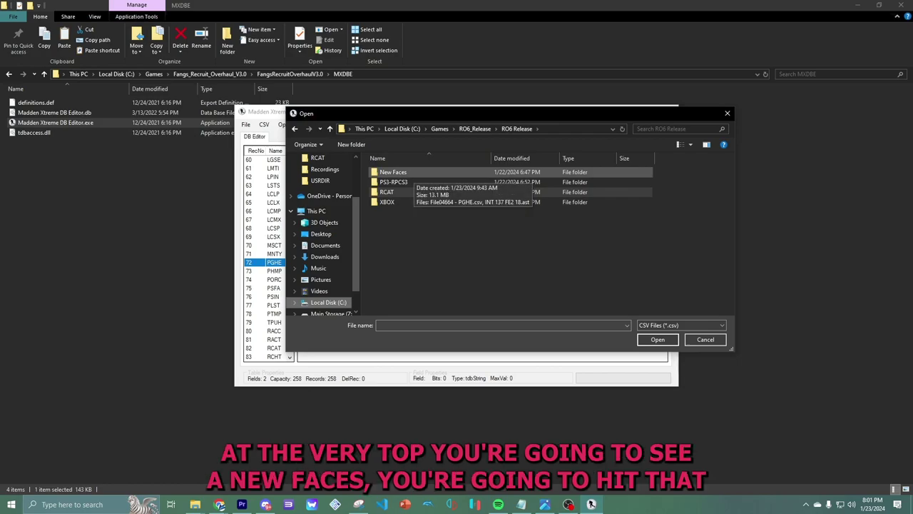
{"action": "double_click", "coordinate": [411, 172]}
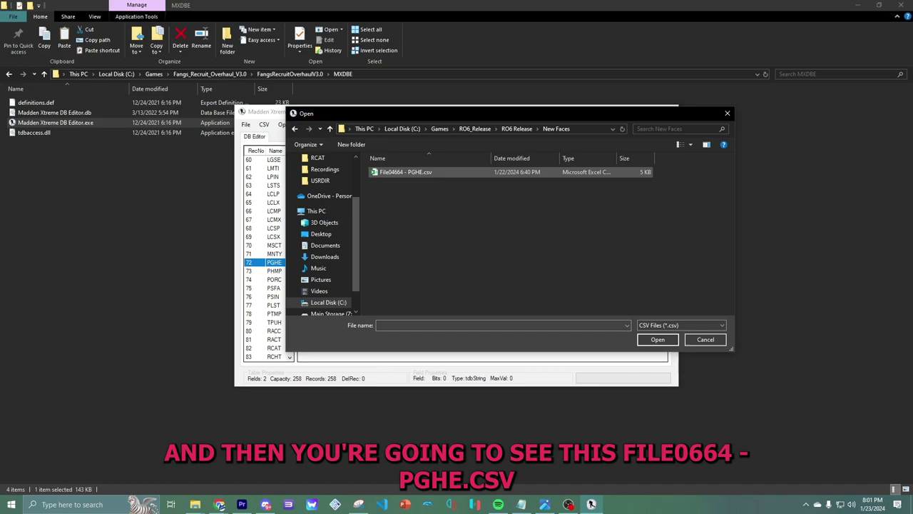
{"action": "double_click", "coordinate": [405, 172]}
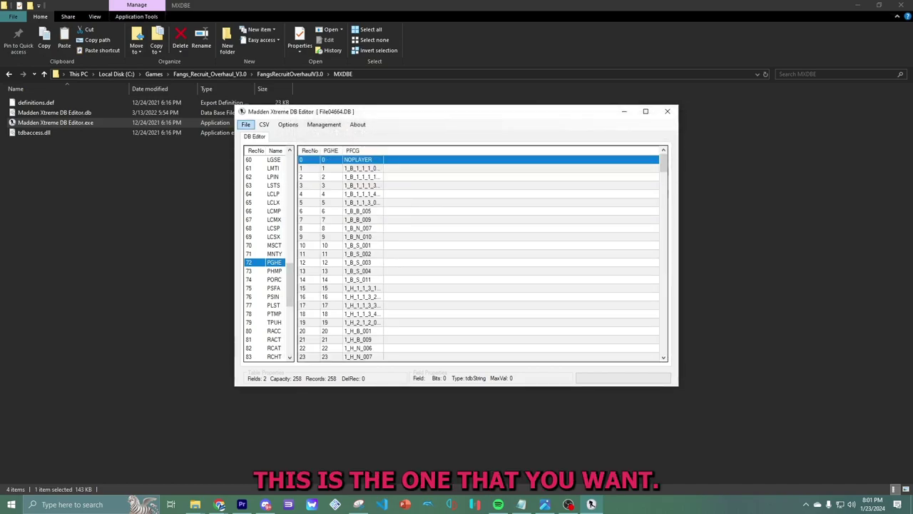
- Save the changes to File04664.DB and close the database editor
{"action": "left_click", "coordinate": [245, 124]}
{"action": "left_click", "coordinate": [258, 145]}
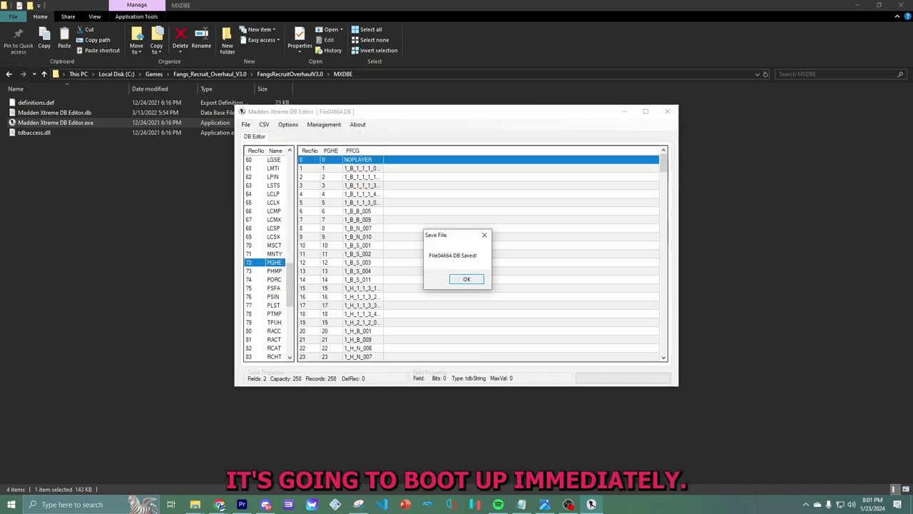
{"action": "left_click", "coordinate": [466, 278]}
{"action": "left_click", "coordinate": [667, 111]}
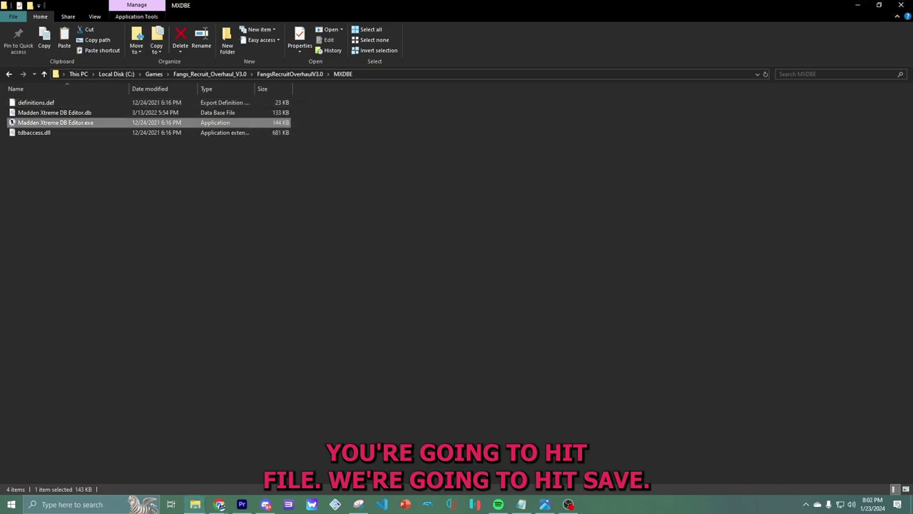
- Relaunch NCAA AST Editor.exe from the NAE10265 folder and open qkl_fe2igtest.ast from the Games folder
{"action": "left_click", "coordinate": [8, 73]}
{"action": "left_click", "coordinate": [9, 74]}
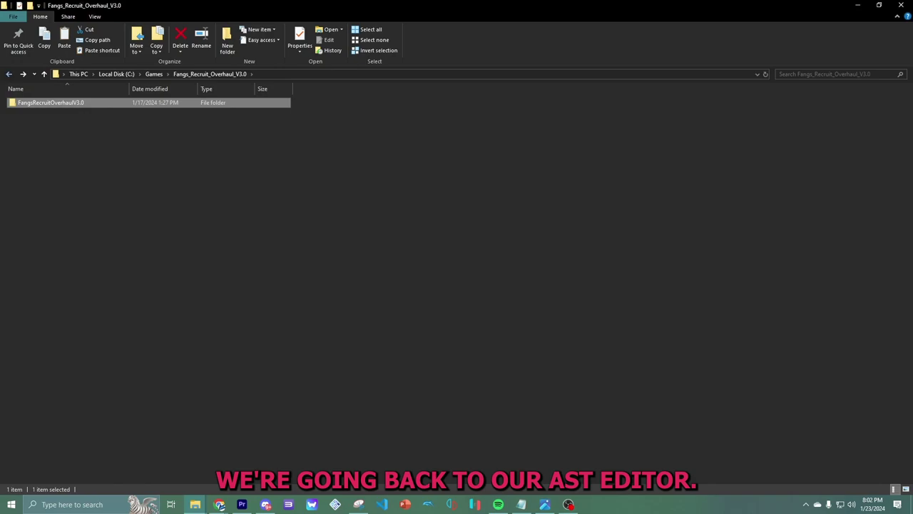
{"action": "left_click", "coordinate": [9, 73]}
{"action": "double_click", "coordinate": [42, 282]}
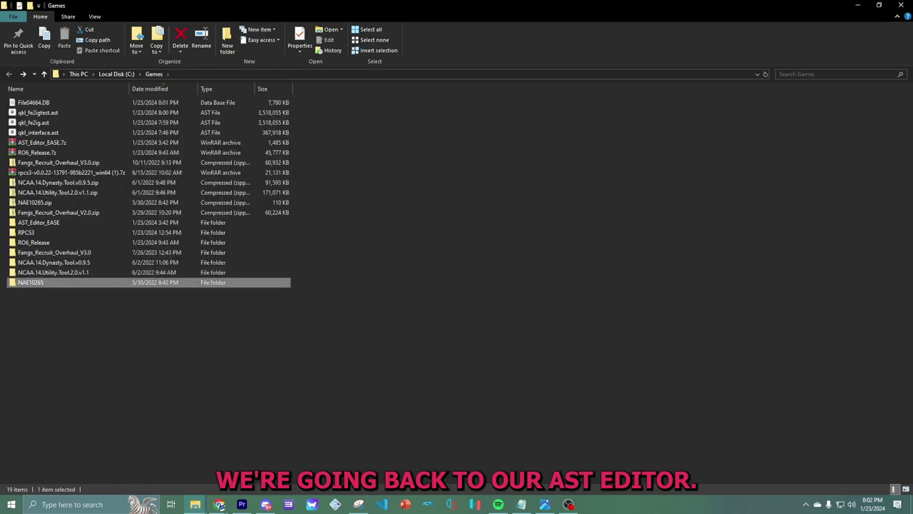
{"action": "double_click", "coordinate": [44, 112]}
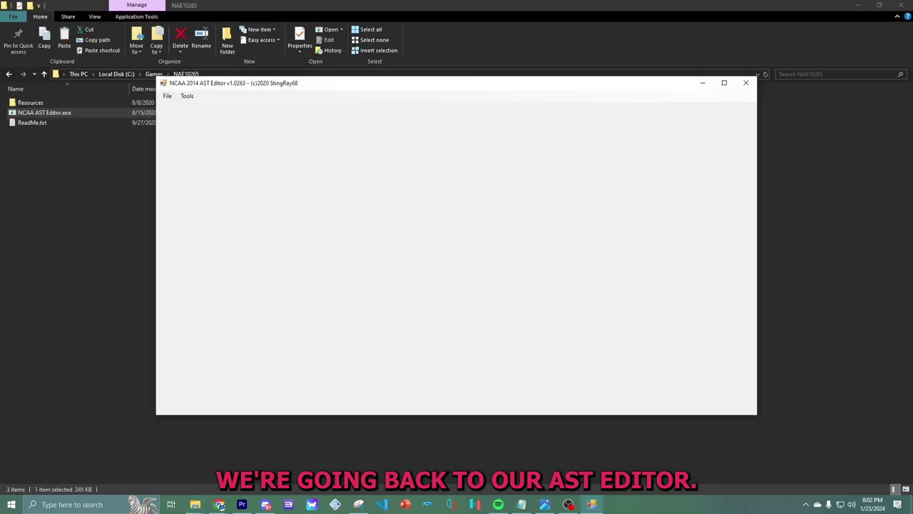
{"action": "left_click", "coordinate": [167, 95]}
{"action": "left_click", "coordinate": [197, 106]}
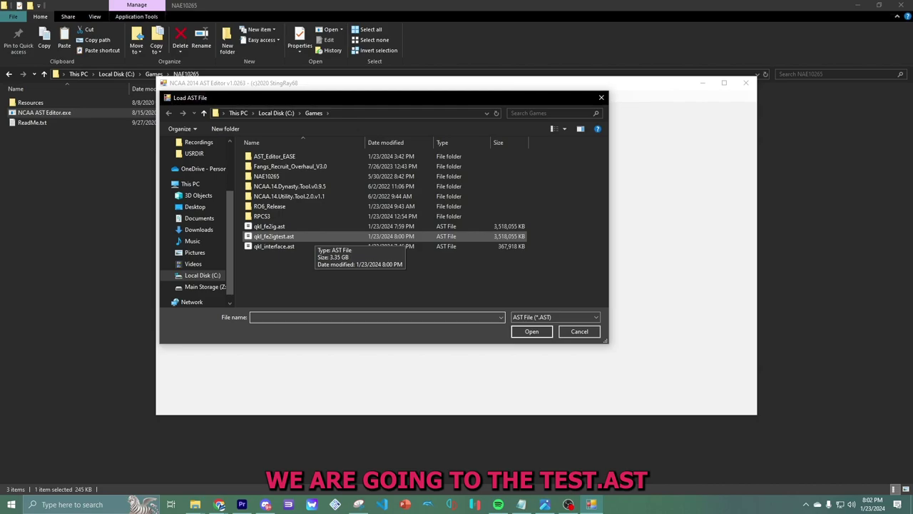
{"action": "double_click", "coordinate": [311, 236]}
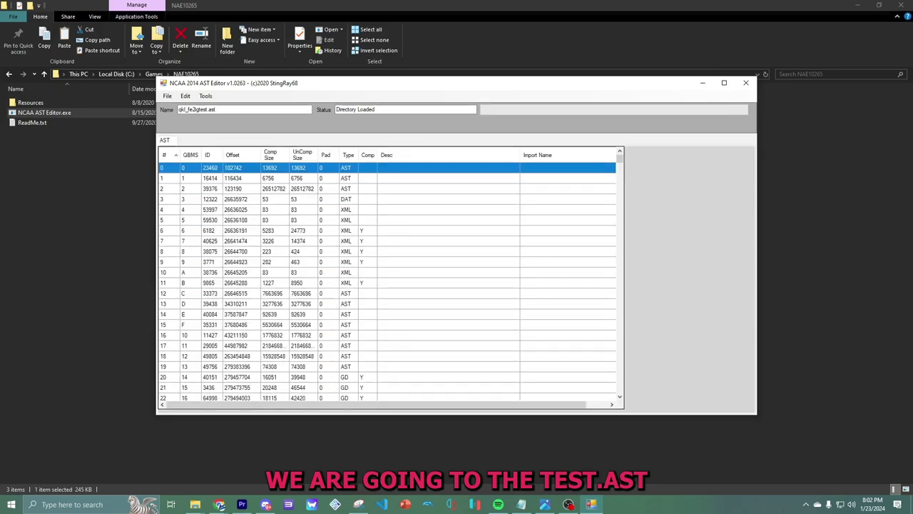
- Replace entry 4664 in qkl_fe2igtest.ast with File04664.DB from the Games folder
{"action": "left_click_drag", "start_coordinate": [619, 158], "coordinate": [619, 388]}
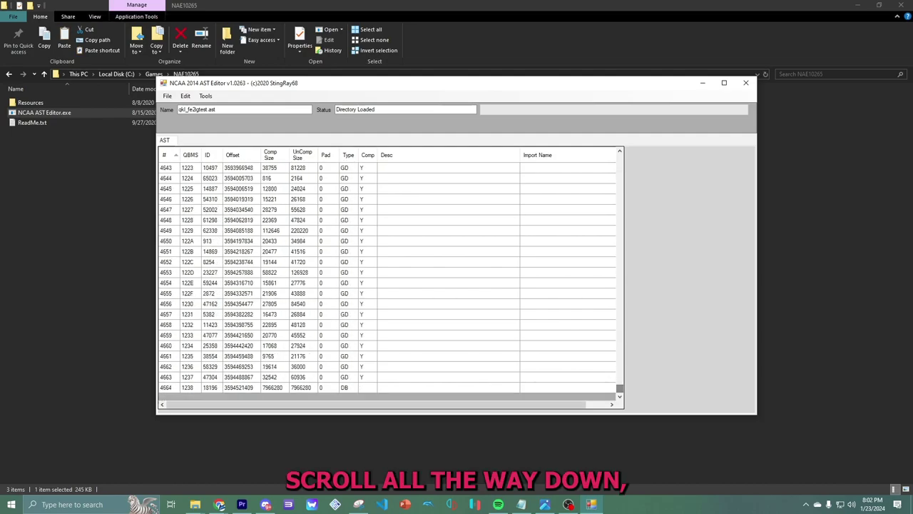
{"action": "left_click", "coordinate": [171, 388]}
{"action": "right_click", "coordinate": [171, 387]}
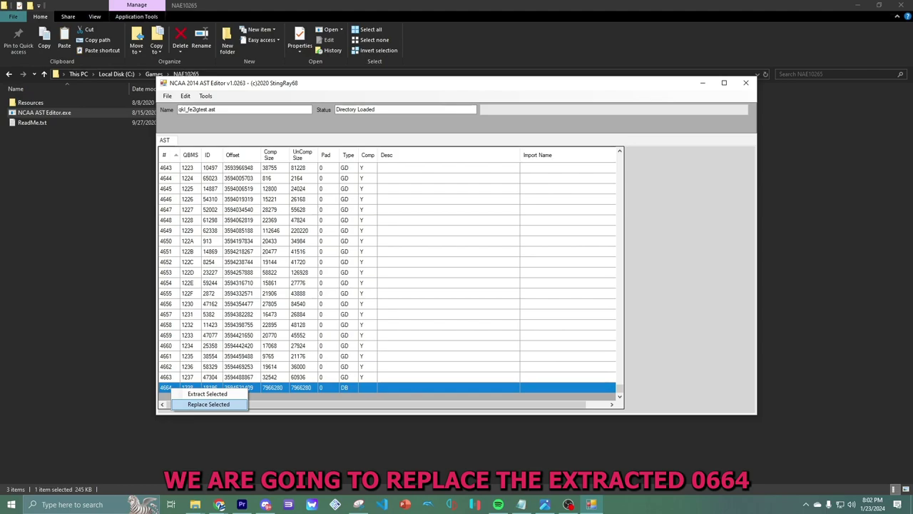
{"action": "left_click", "coordinate": [208, 404]}
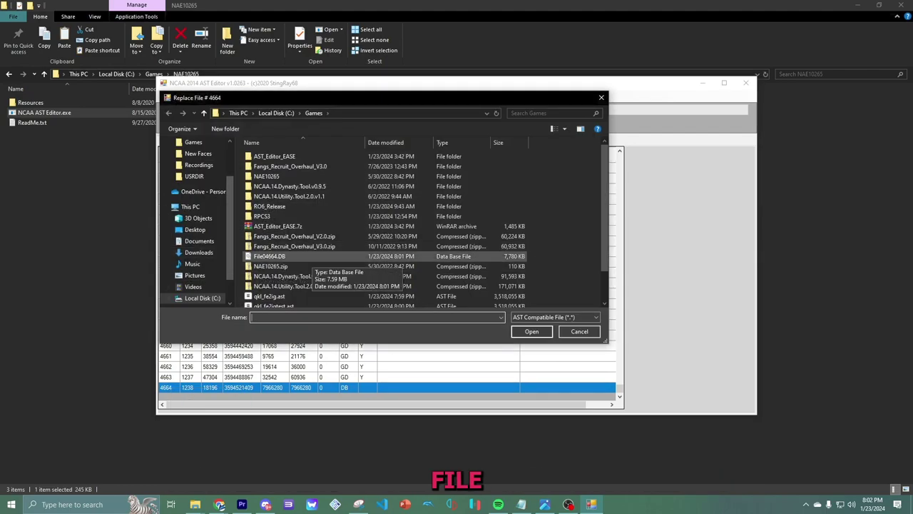
{"action": "double_click", "coordinate": [303, 256]}
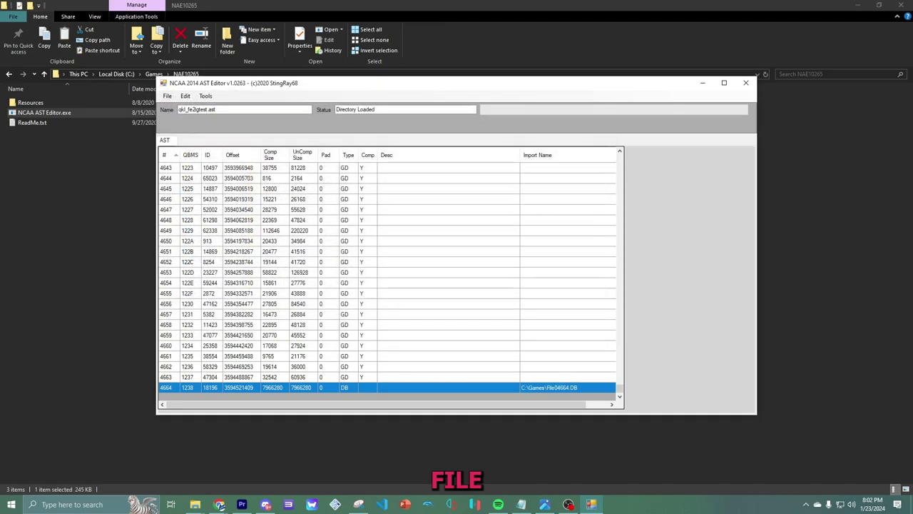
- Save the edited archive over qkl_fe2ig.ast in the game's USRDIR folder and close the AST editor
{"action": "left_click", "coordinate": [167, 96]}
{"action": "left_click", "coordinate": [179, 125]}
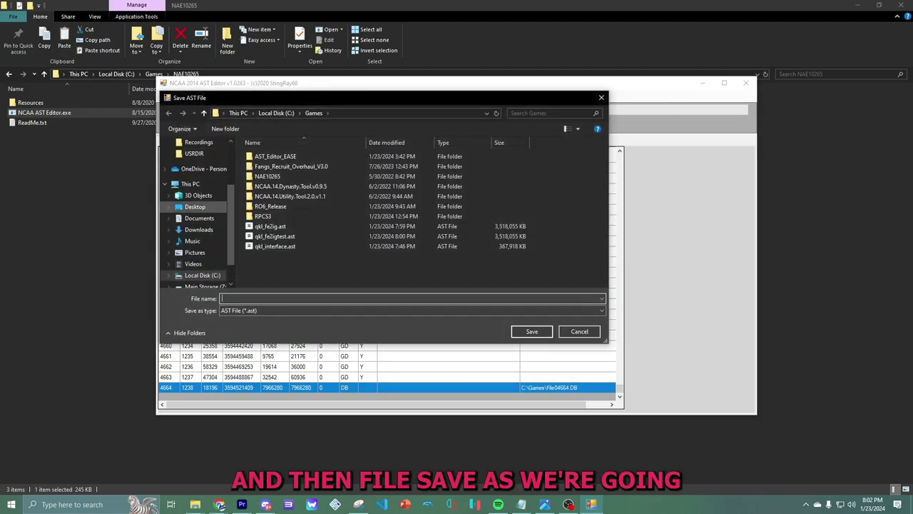
{"action": "scroll", "coordinate": [194, 214], "scroll_direction": "up", "scroll_amount": 2}
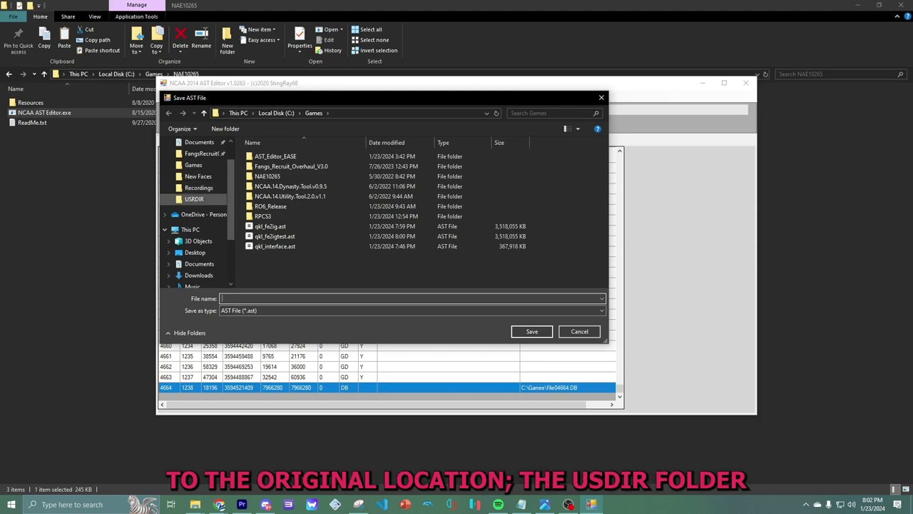
{"action": "left_click", "coordinate": [194, 199]}
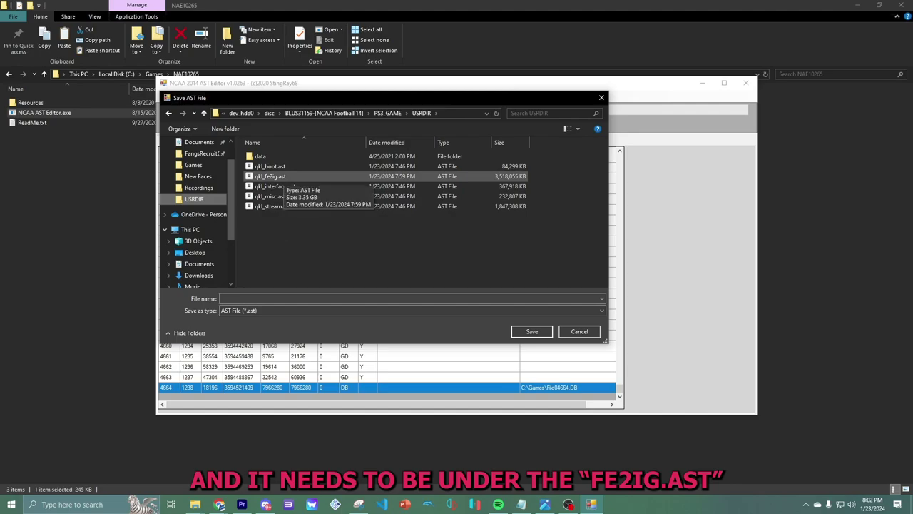
{"action": "double_click", "coordinate": [271, 176]}
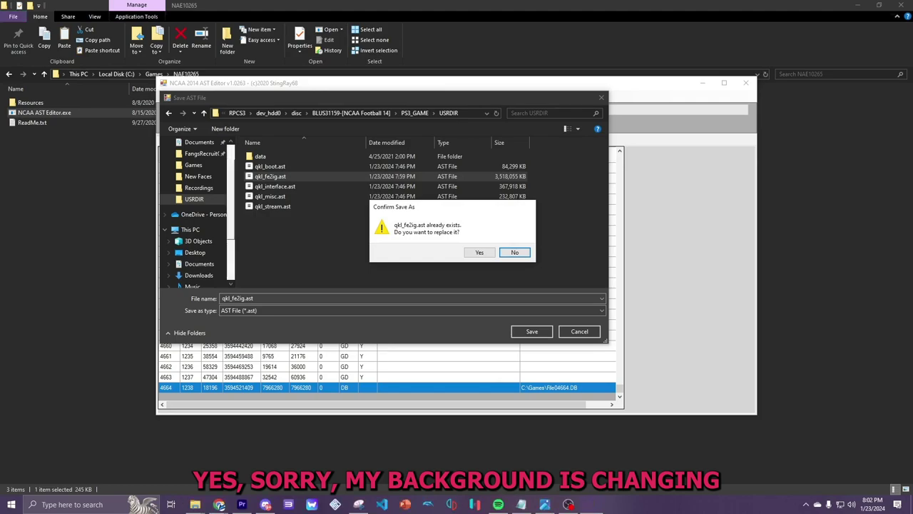
{"action": "key", "text": "y"}
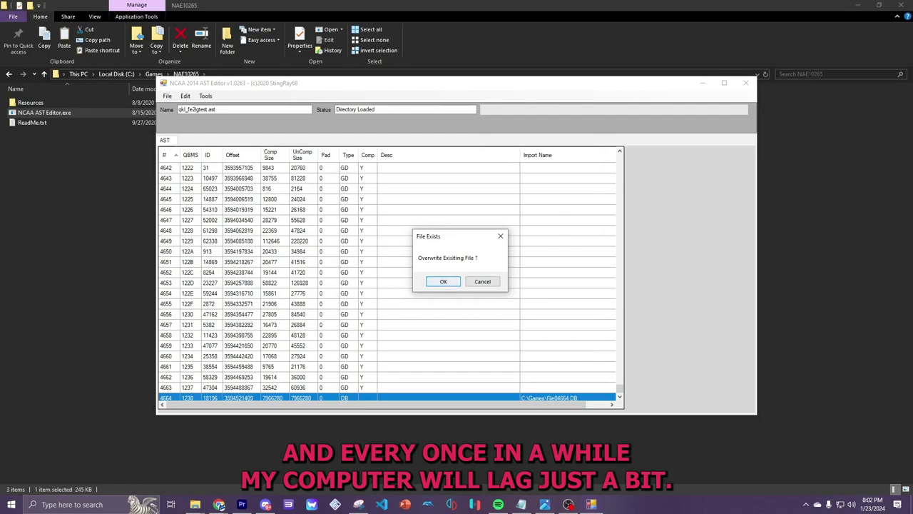
{"action": "key", "text": "Return"}
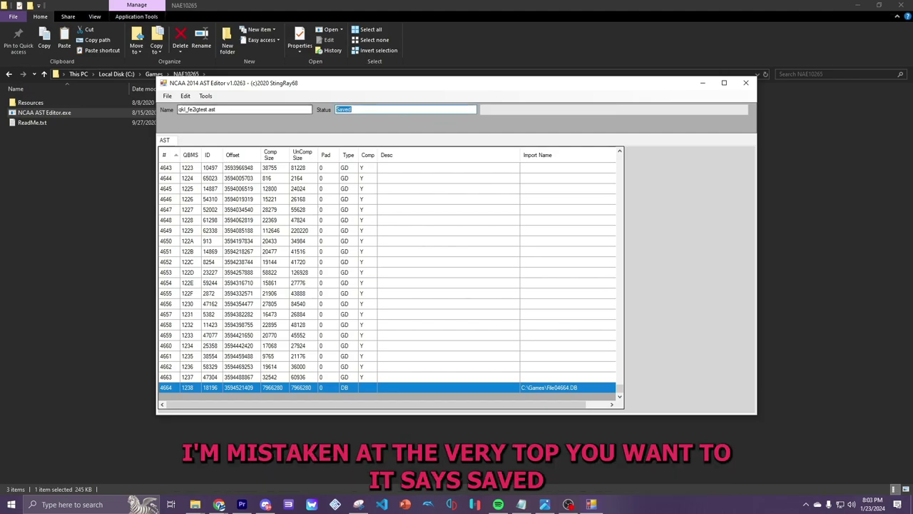
{"action": "left_click", "coordinate": [167, 96]}
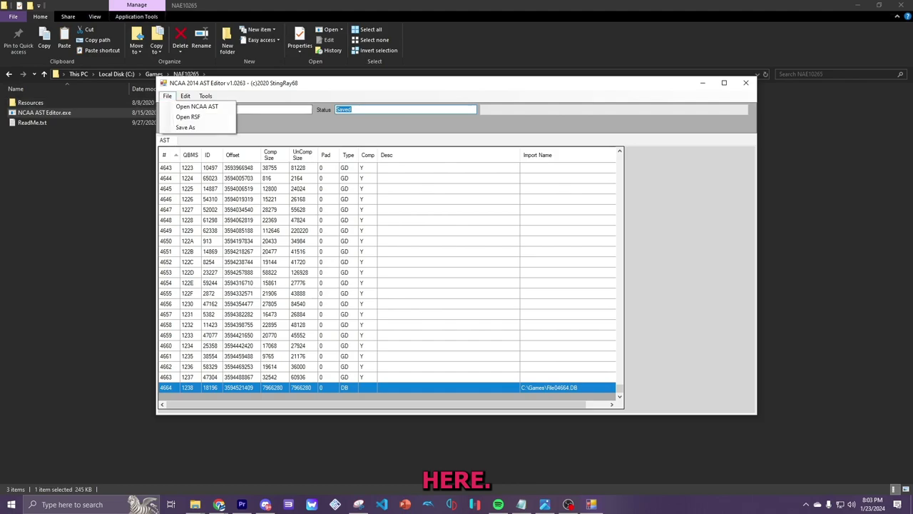
{"action": "left_click", "coordinate": [186, 127]}
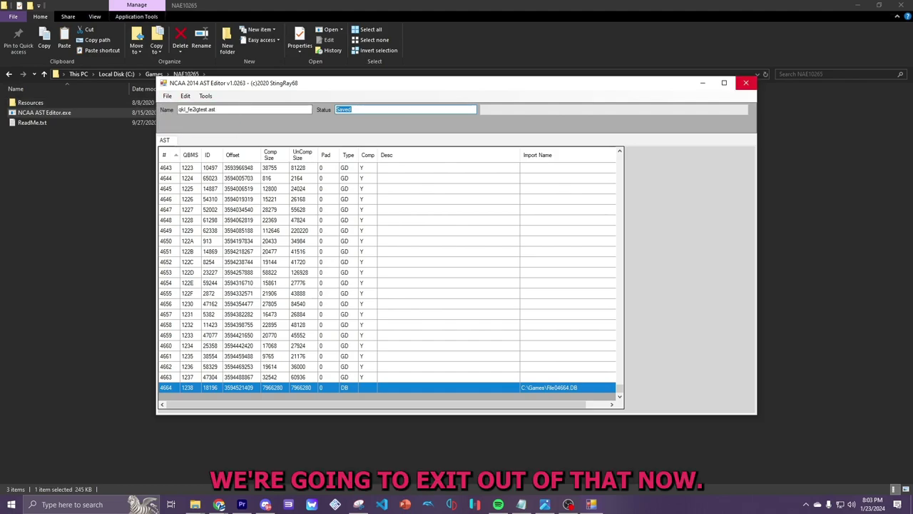
{"action": "left_click", "coordinate": [746, 83]}
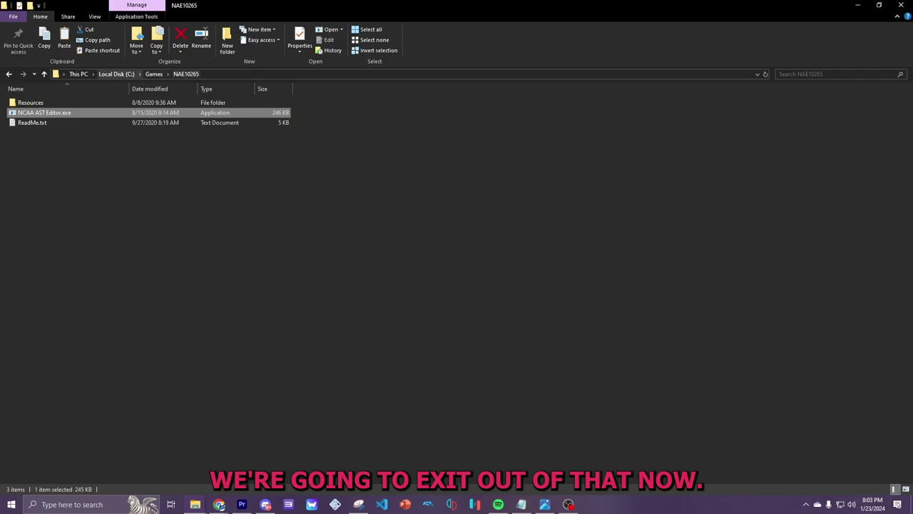
- Copy qkl_fe2ig.ast from the USRDIR folder into the Games folder, replacing the existing copy
{"action": "left_click", "coordinate": [8, 73]}
{"action": "left_click", "coordinate": [194, 357]}
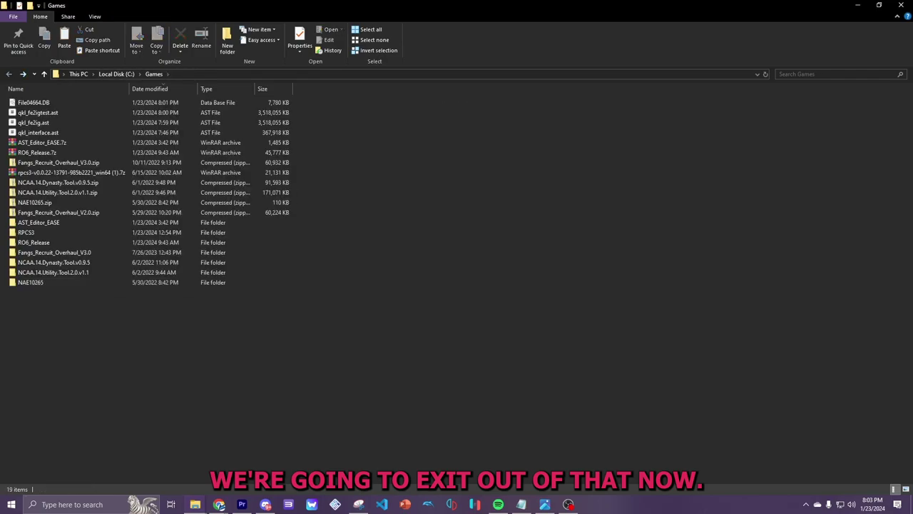
{"action": "mouse_move", "coordinate": [195, 504]}
{"action": "left_click", "coordinate": [298, 457]}
{"action": "left_click", "coordinate": [321, 456]}
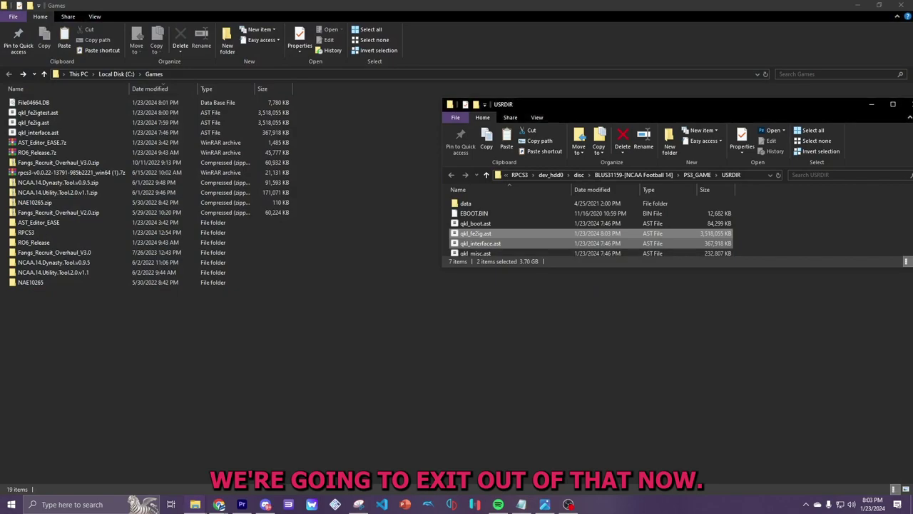
{"action": "left_click", "coordinate": [499, 233]}
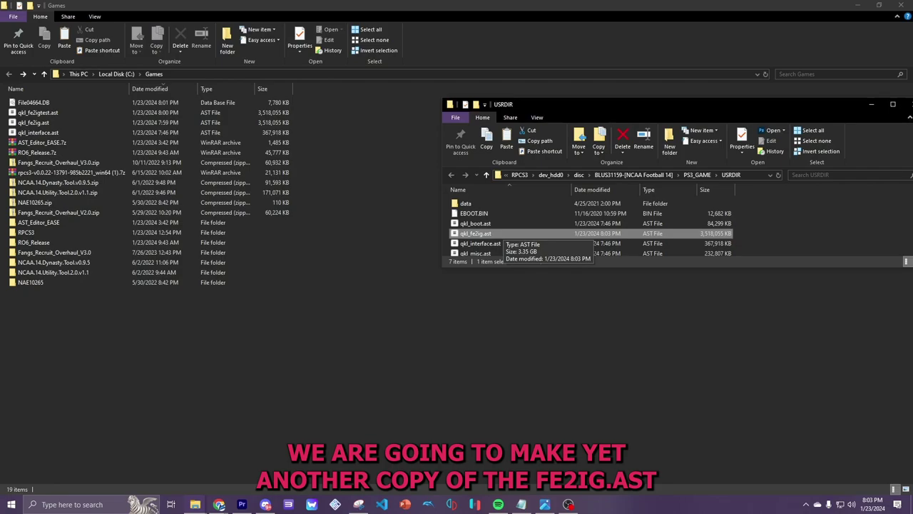
{"action": "key", "text": "ctrl+c"}
{"action": "key", "text": "alt+Tab"}
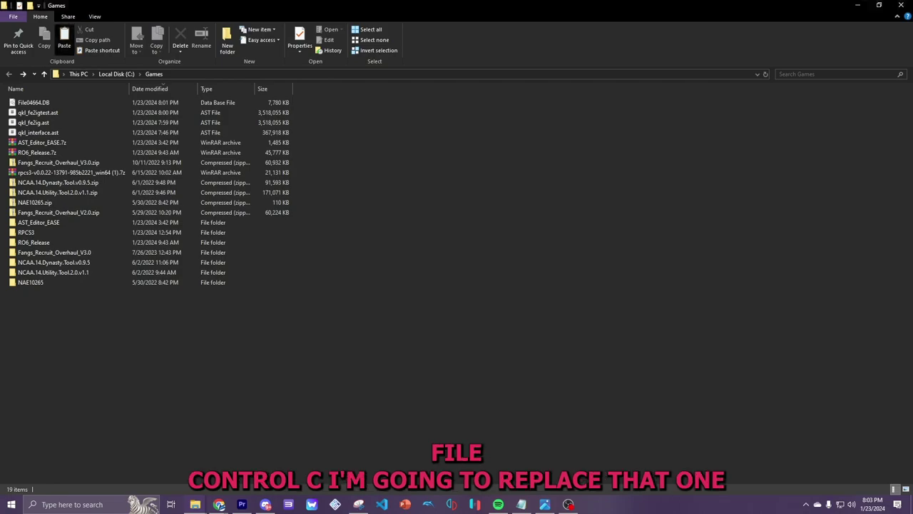
{"action": "key", "text": "ctrl+v"}
{"action": "key", "text": "Return"}
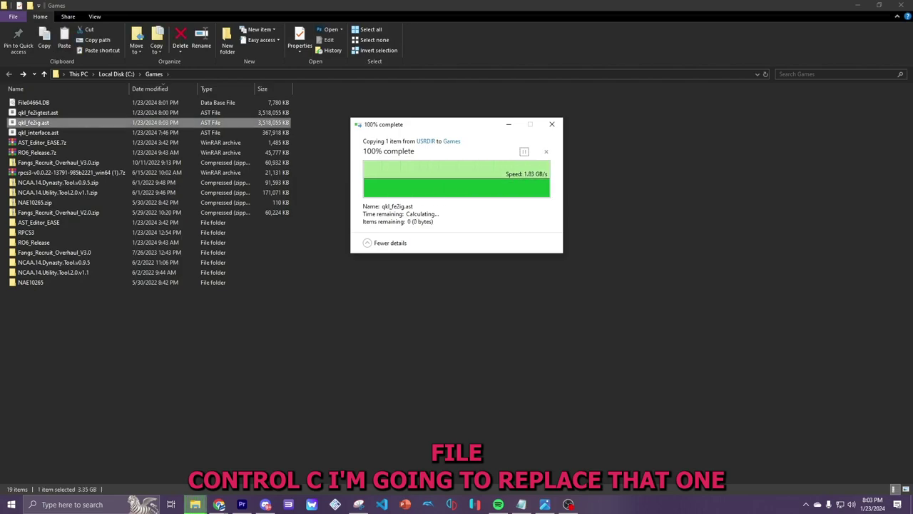
- Launch NCAA AST Editor.exe from the NAE10265 folder and open qkl_interface.ast from the Games folder
{"action": "left_click", "coordinate": [23, 74]}
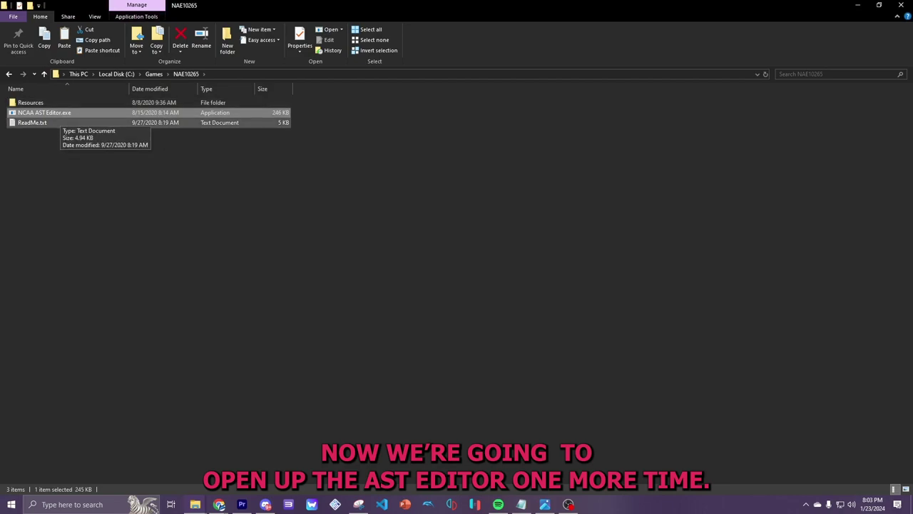
{"action": "double_click", "coordinate": [57, 112]}
{"action": "left_click", "coordinate": [167, 96]}
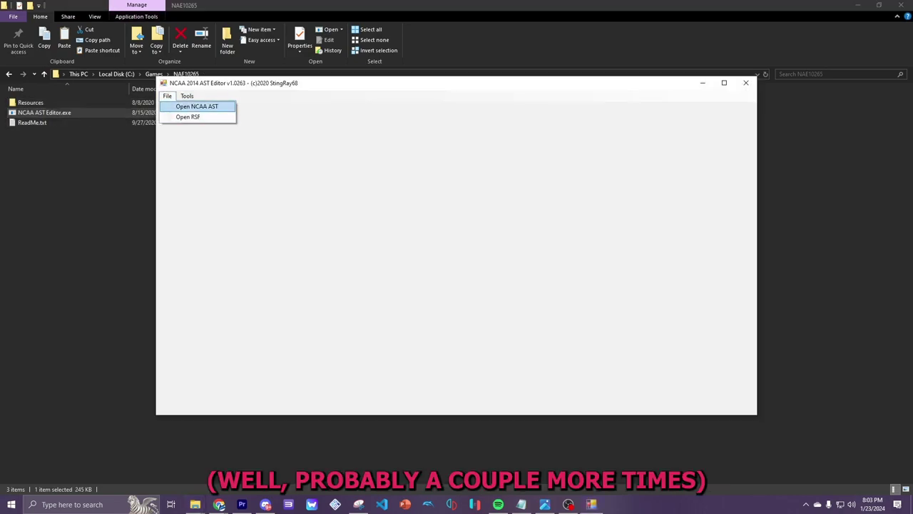
{"action": "left_click", "coordinate": [197, 106]}
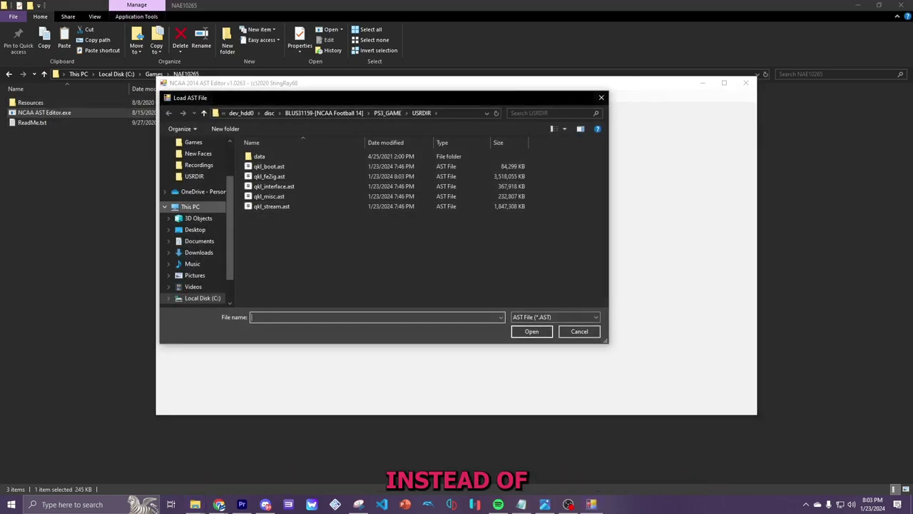
{"action": "scroll", "coordinate": [194, 154], "scroll_direction": "up", "scroll_amount": 1}
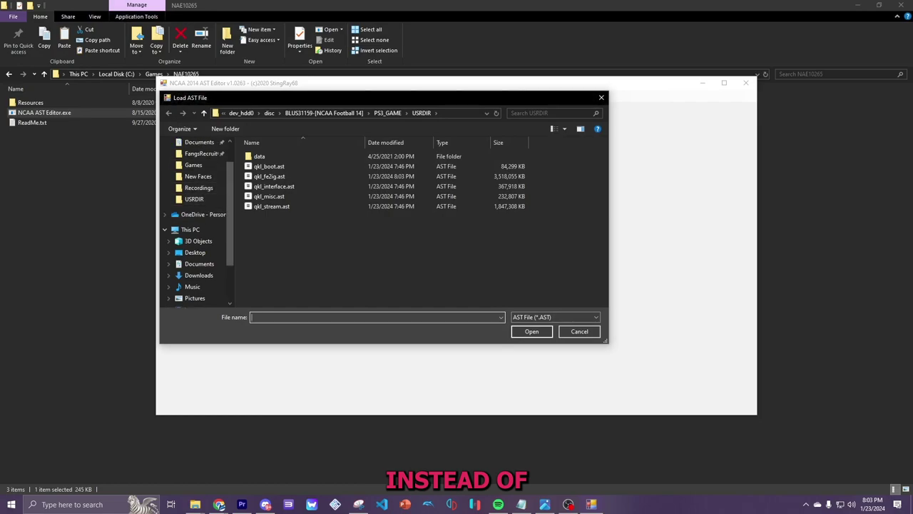
{"action": "left_click", "coordinate": [193, 165]}
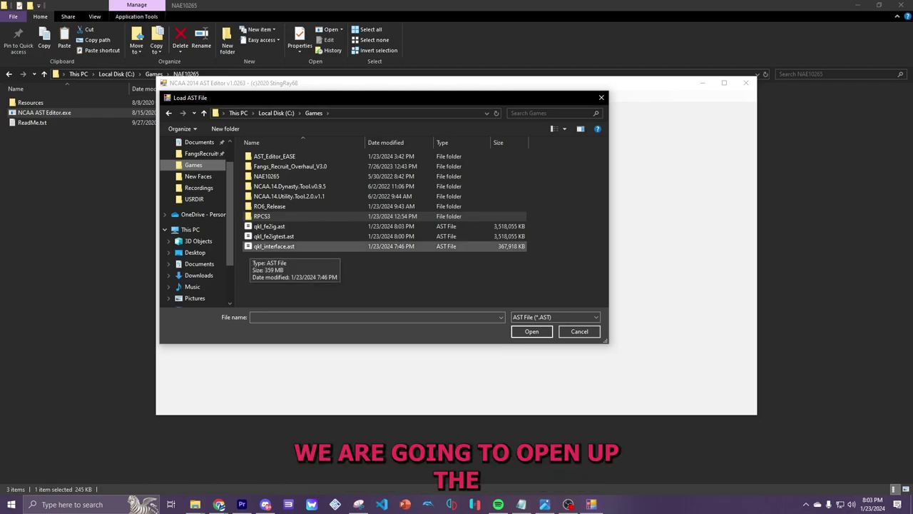
{"action": "double_click", "coordinate": [250, 246]}
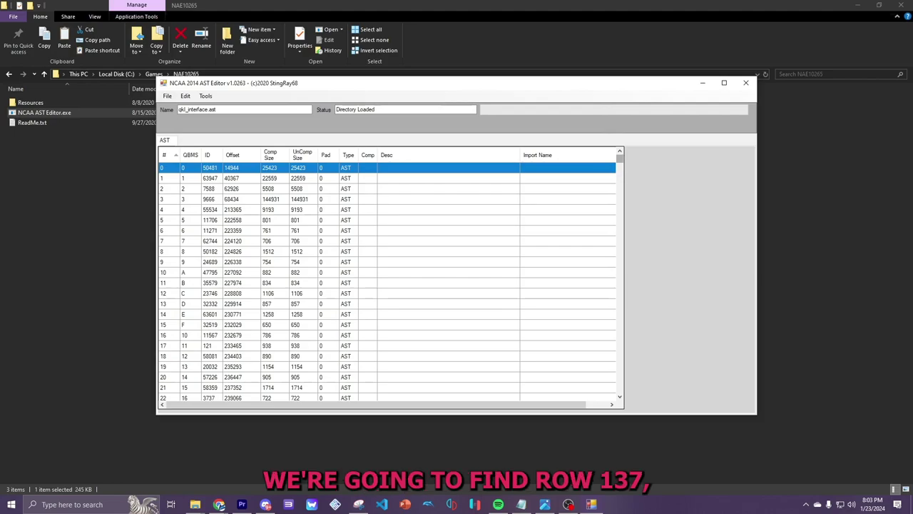
- Replace entry 137 in qkl_interface.ast with INT 137 FE2 18.ast from the RO6 Release\New Faces folder
{"action": "scroll", "coordinate": [389, 281], "scroll_direction": "down", "scroll_amount": 20}
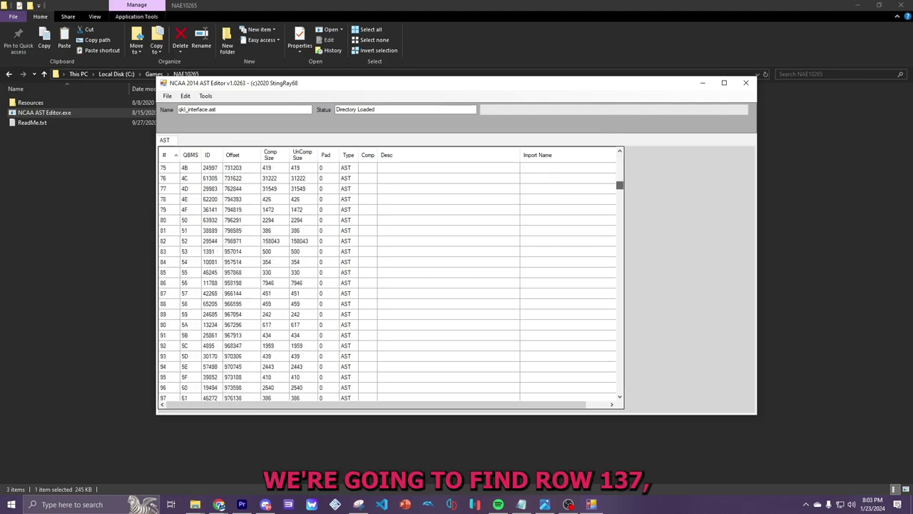
{"action": "scroll", "coordinate": [388, 282], "scroll_direction": "down", "scroll_amount": 1}
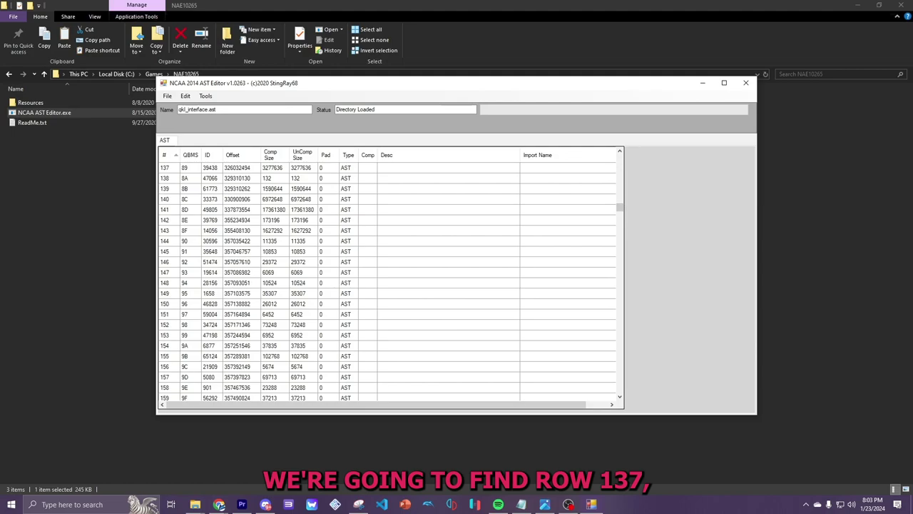
{"action": "left_click", "coordinate": [214, 167]}
{"action": "right_click", "coordinate": [214, 167]}
{"action": "left_click", "coordinate": [251, 183]}
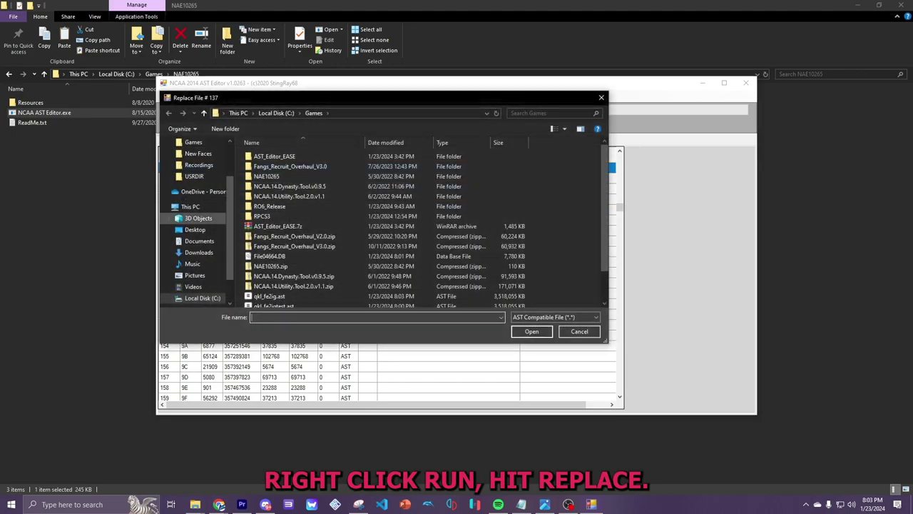
{"action": "scroll", "coordinate": [196, 214], "scroll_direction": "up", "scroll_amount": 1}
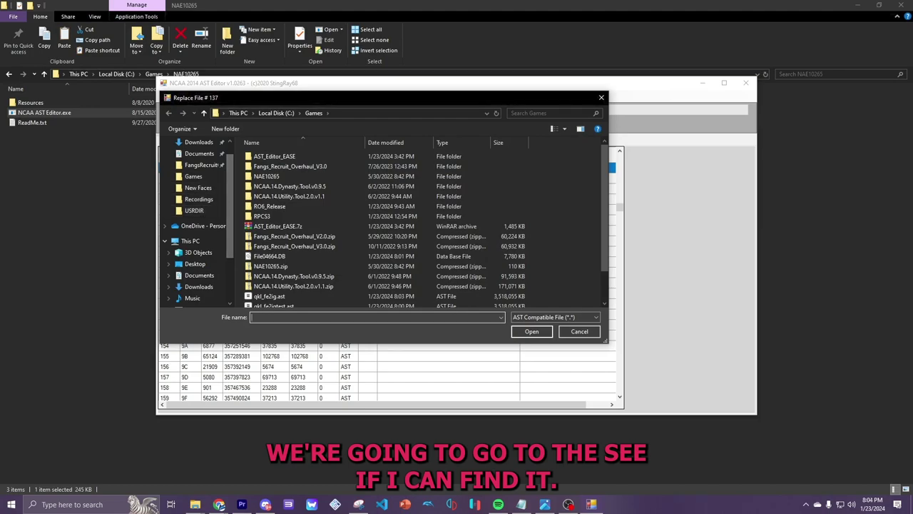
{"action": "left_click", "coordinate": [198, 187]}
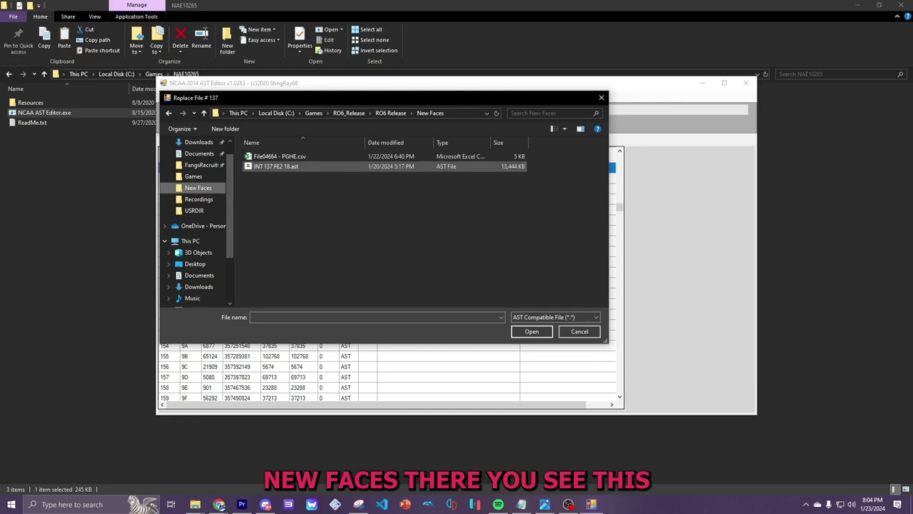
{"action": "double_click", "coordinate": [255, 166]}
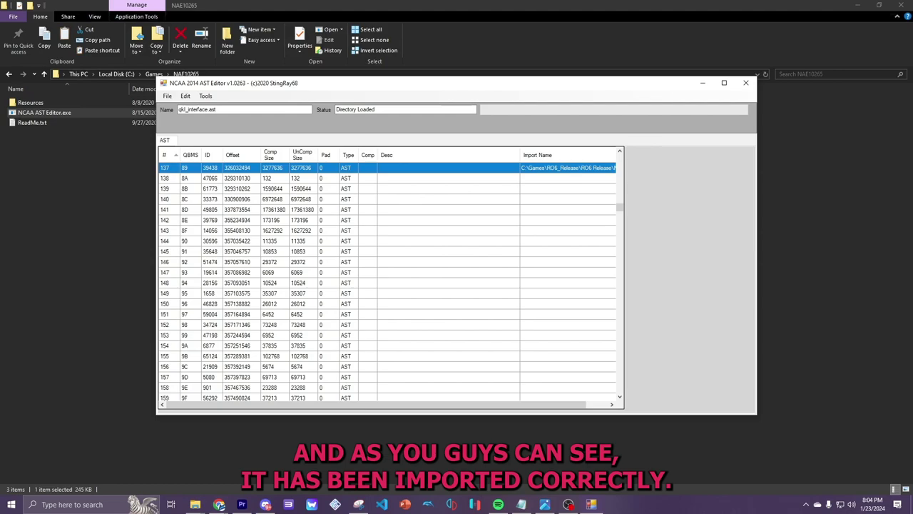
- Save the edited interface archive over qkl_interface.ast in the game's USRDIR folder
{"action": "left_click", "coordinate": [167, 95]}
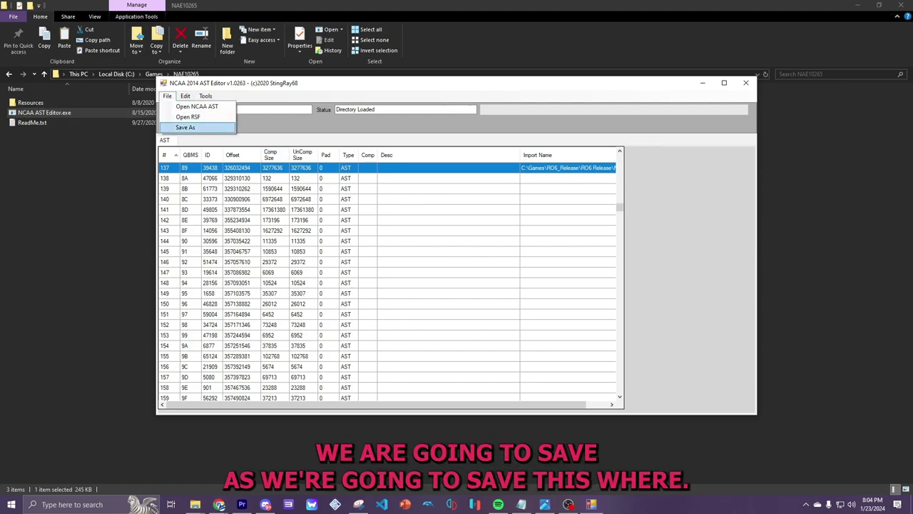
{"action": "left_click", "coordinate": [186, 127]}
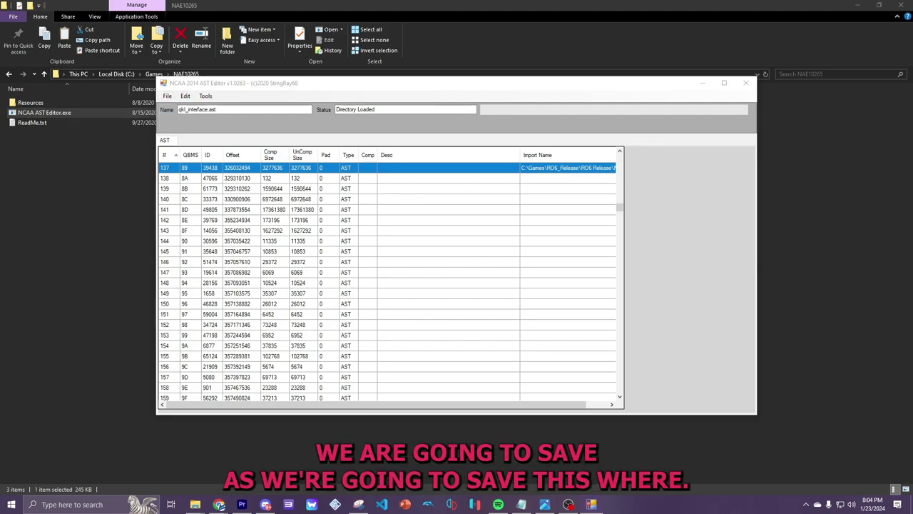
{"action": "scroll", "coordinate": [197, 198], "scroll_direction": "up", "scroll_amount": 2}
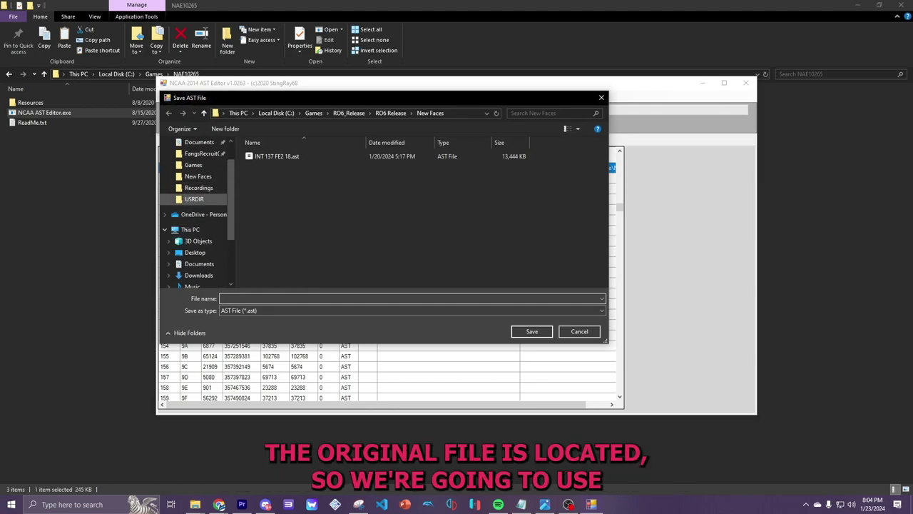
{"action": "left_click", "coordinate": [194, 199]}
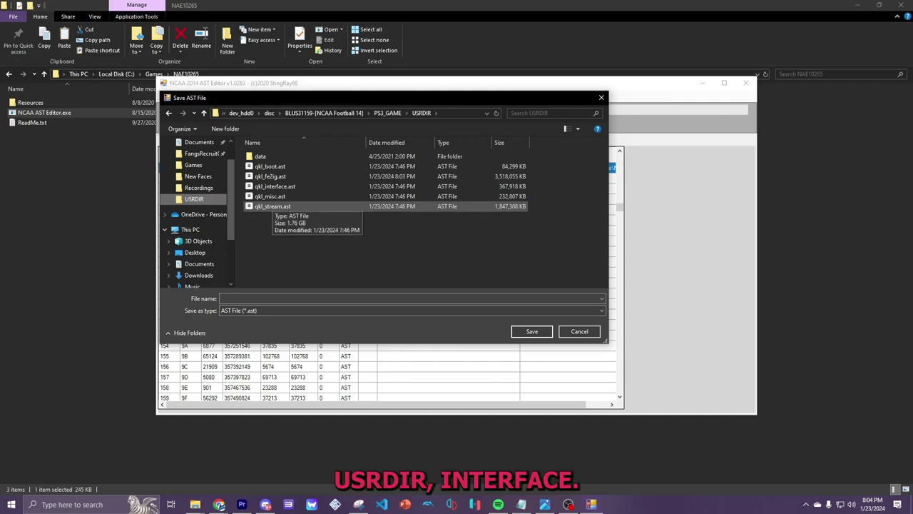
{"action": "left_click", "coordinate": [275, 186]}
{"action": "key", "text": "Return"}
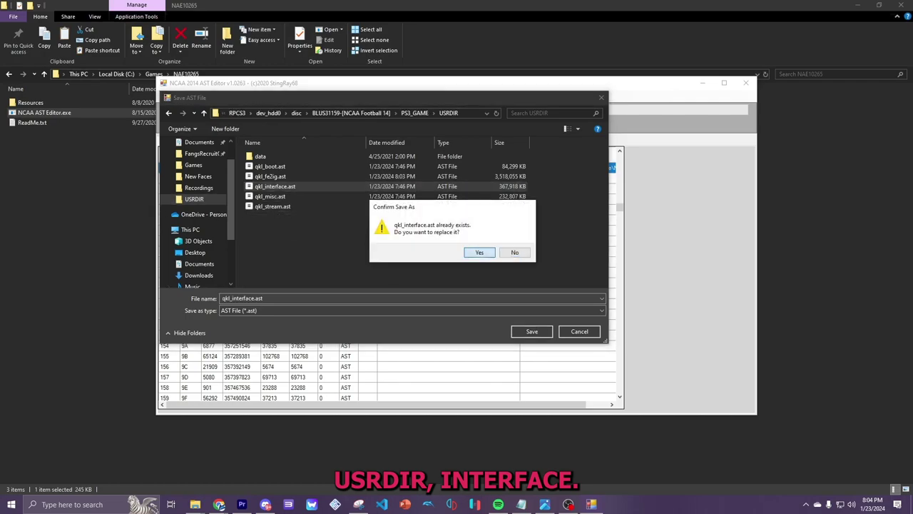
{"action": "key", "text": "Return"}
{"action": "key", "text": "Return"}
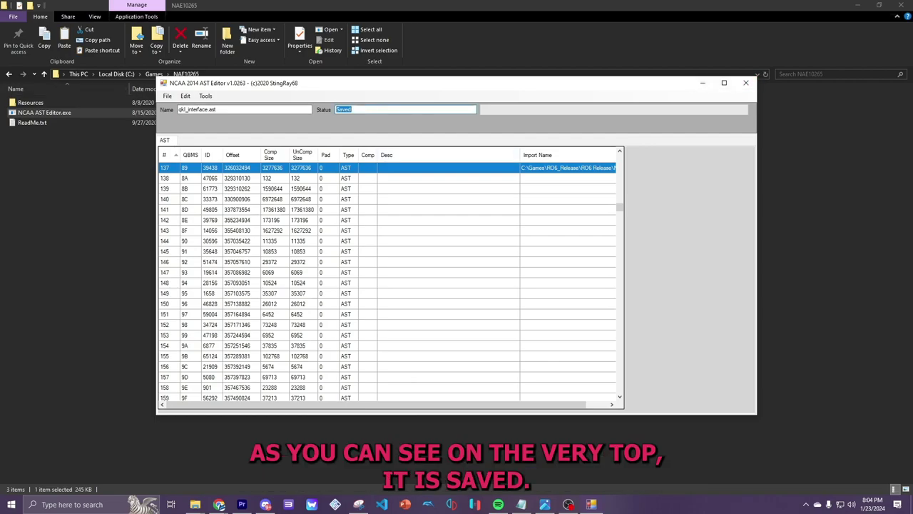
- Delete qkl_fe2igtest.ast from the Games folder and open qkl_fe2ig.ast from there in the AST editor
{"action": "left_click", "coordinate": [167, 95]}
{"action": "left_click", "coordinate": [198, 106]}
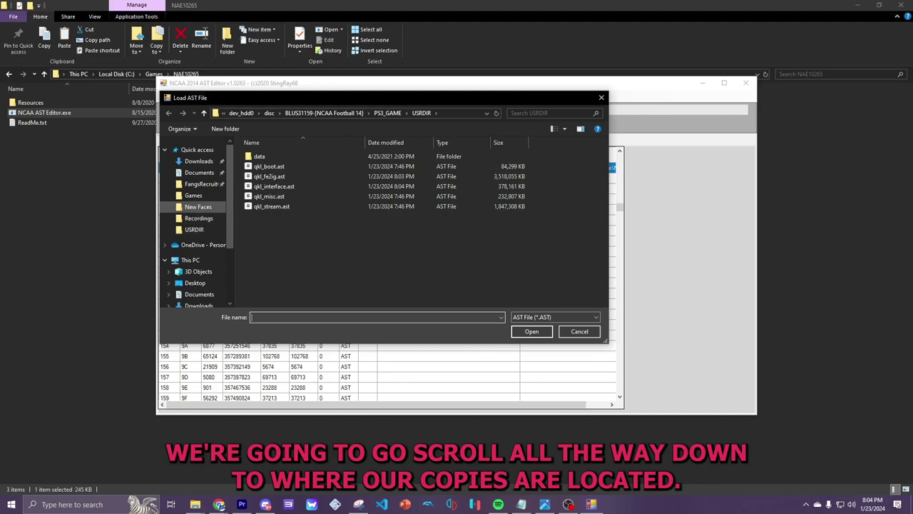
{"action": "left_click", "coordinate": [193, 195]}
{"action": "left_click", "coordinate": [274, 235]}
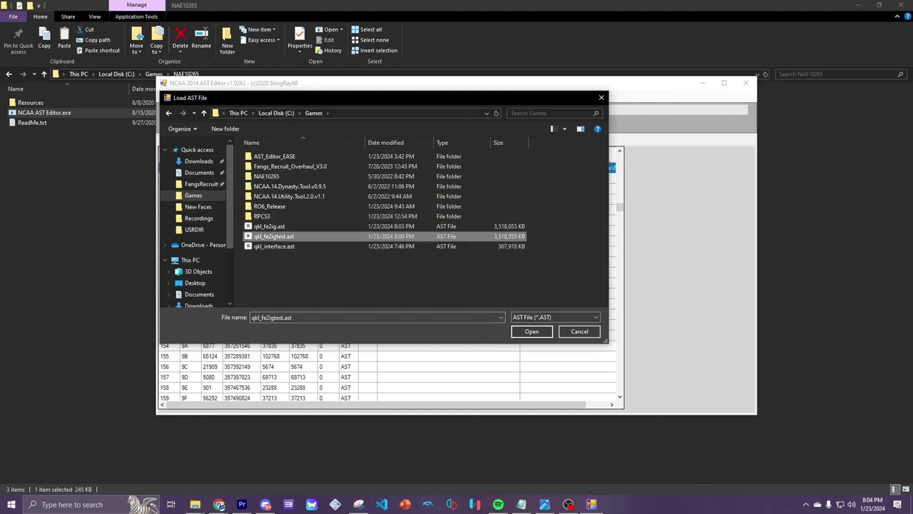
{"action": "key", "text": "Delete"}
{"action": "double_click", "coordinate": [269, 226]}
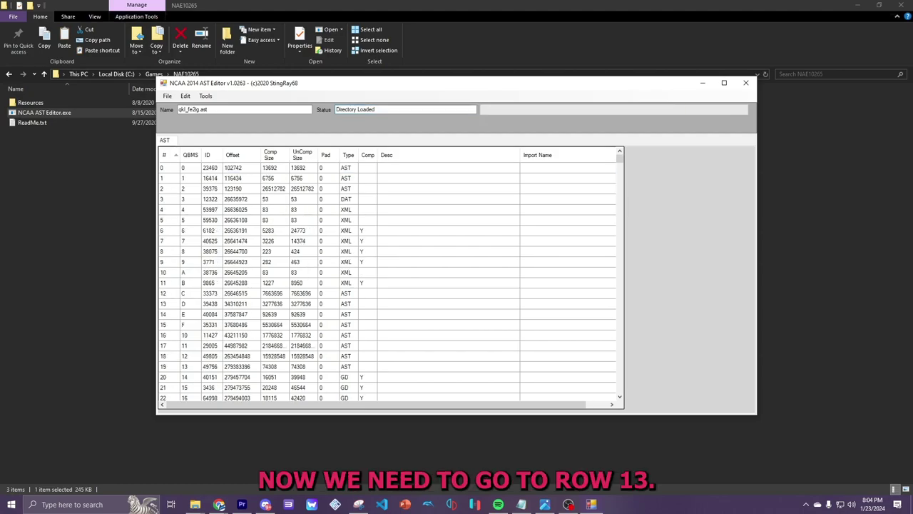
- Replace entry 13 in qkl_fe2ig.ast with INT 137 FE2 18.ast from the RO6 Release\New Faces folder
{"action": "right_click", "coordinate": [204, 304]}
{"action": "left_click", "coordinate": [225, 309]}
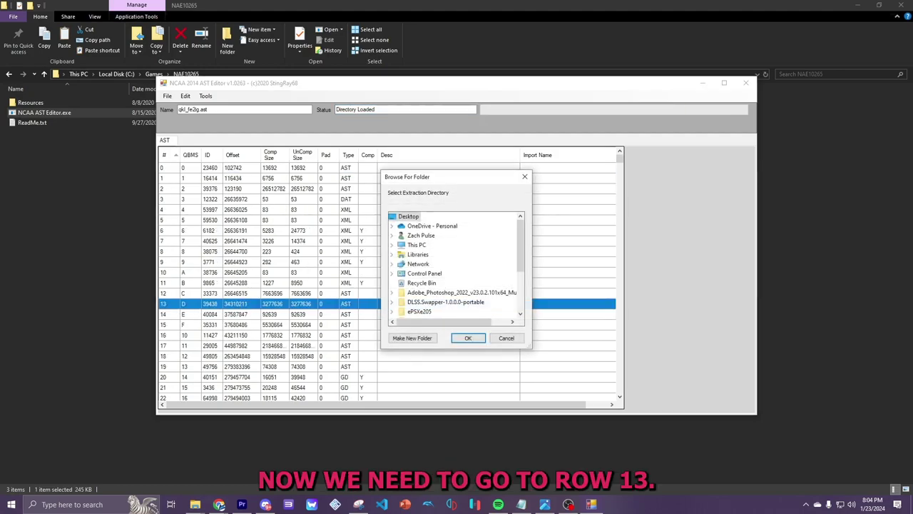
{"action": "key", "text": "Escape"}
{"action": "right_click", "coordinate": [242, 308]}
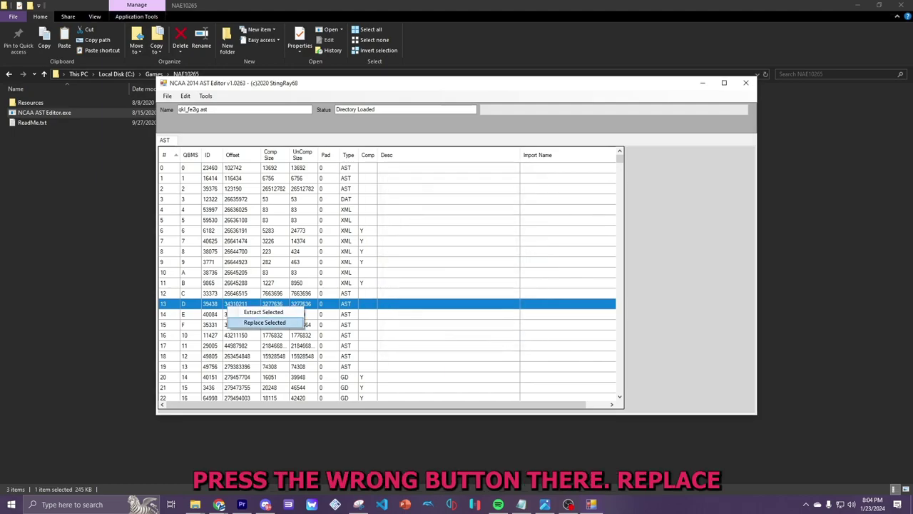
{"action": "key", "text": "Return"}
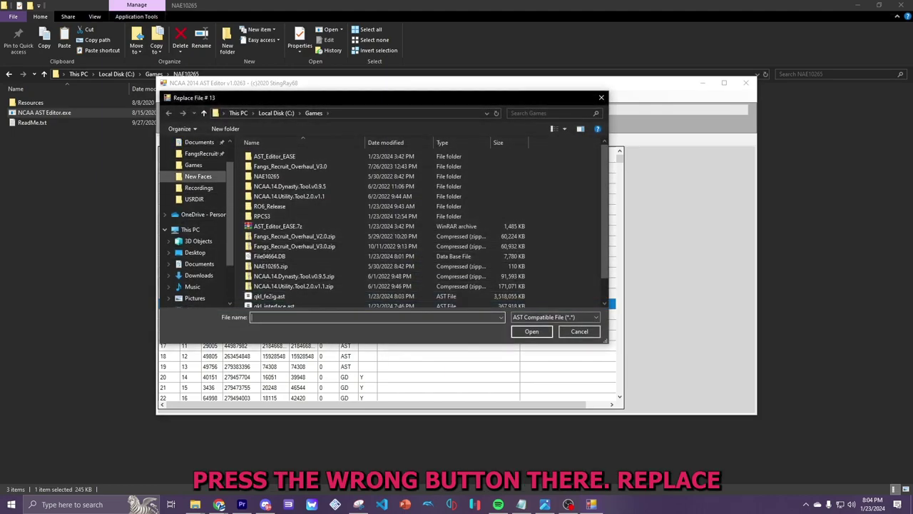
{"action": "left_click", "coordinate": [198, 176]}
{"action": "left_click", "coordinate": [276, 166]}
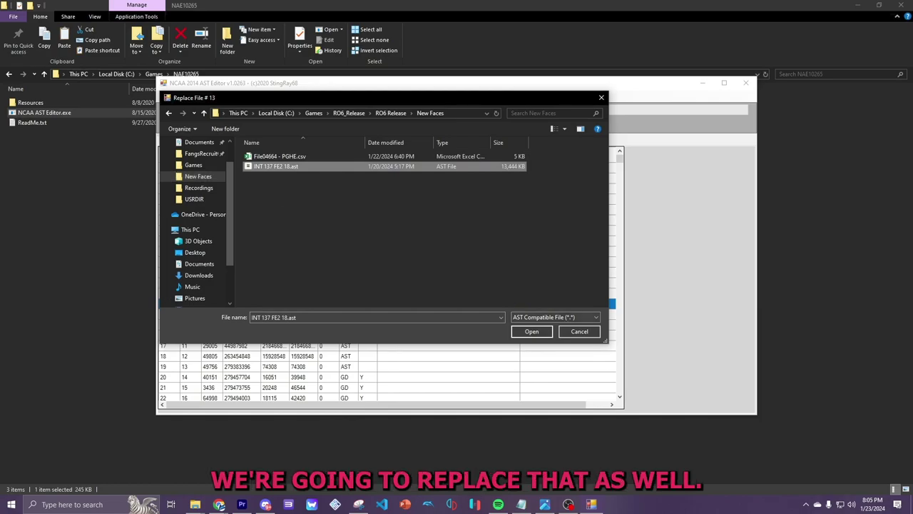
{"action": "left_click", "coordinate": [532, 330]}
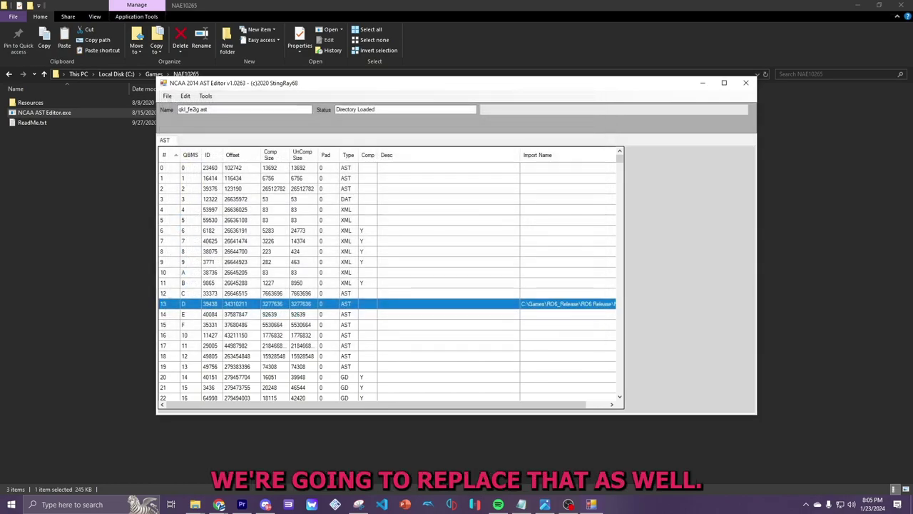
- Save the edited archive over qkl_fe2ig.ast in the game's USRDIR folder
{"action": "left_click", "coordinate": [166, 96]}
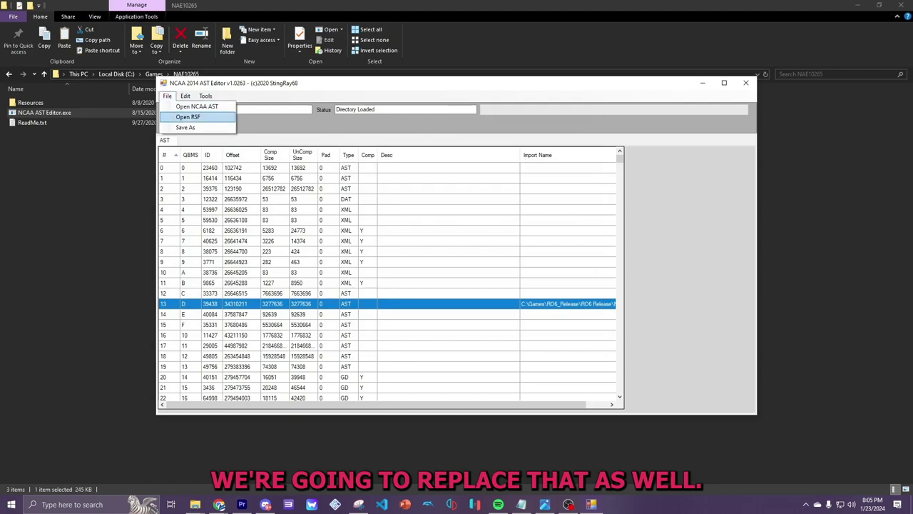
{"action": "left_click", "coordinate": [178, 128]}
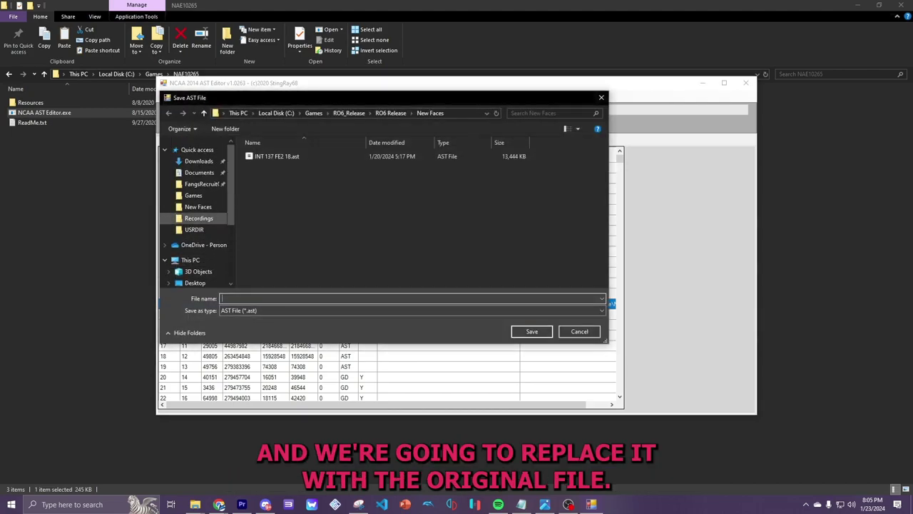
{"action": "left_click", "coordinate": [193, 194]}
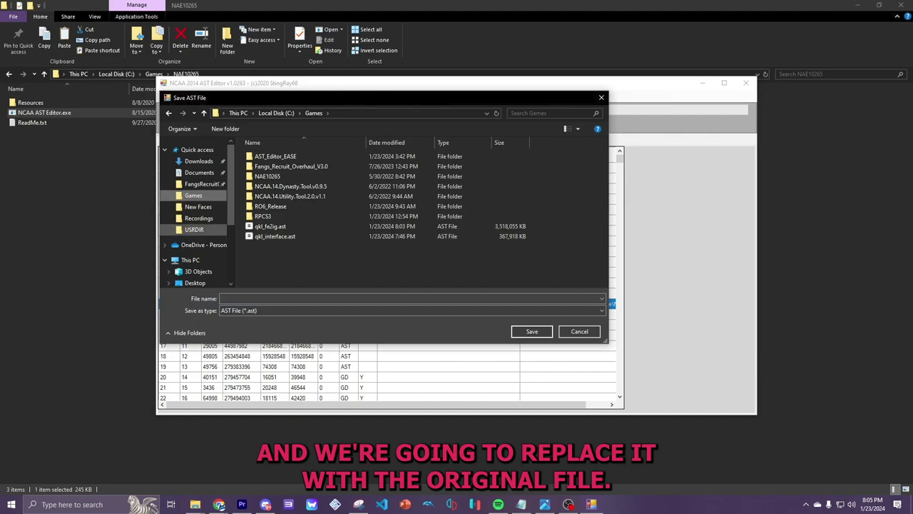
{"action": "left_click", "coordinate": [194, 229]}
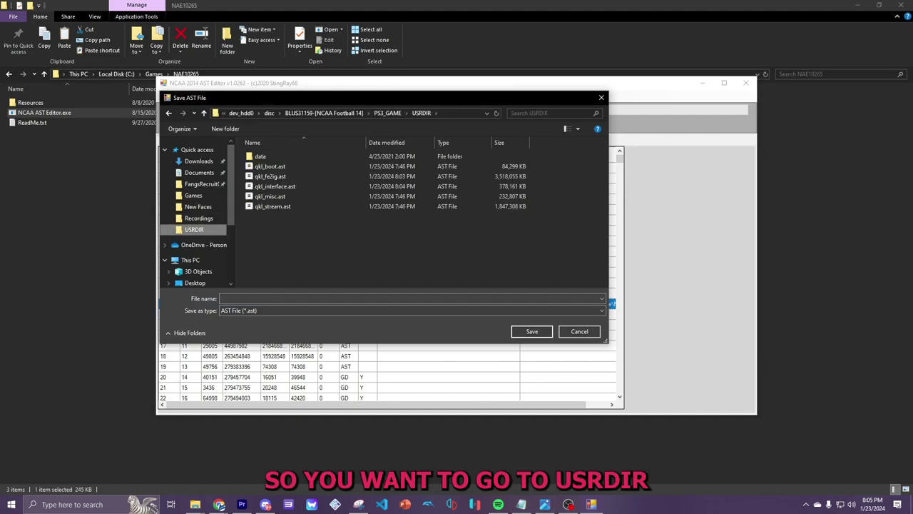
{"action": "left_click", "coordinate": [279, 176]}
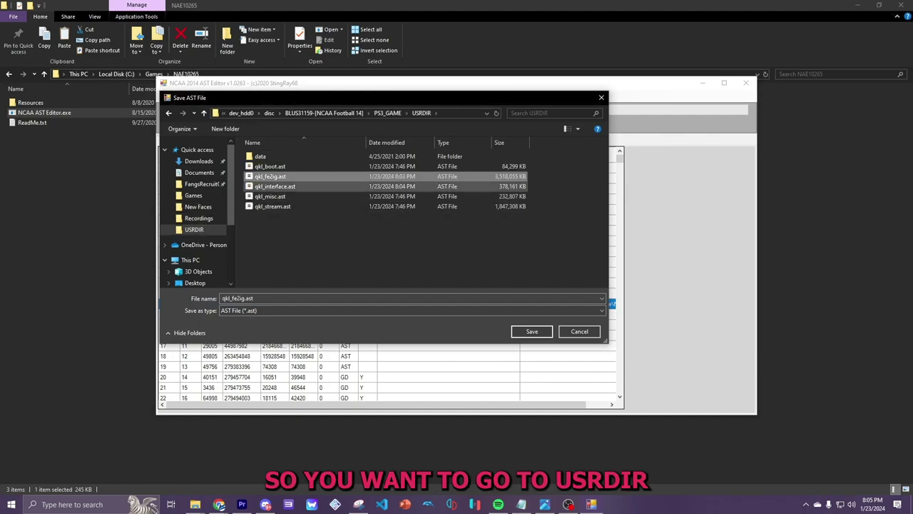
{"action": "left_click", "coordinate": [532, 331]}
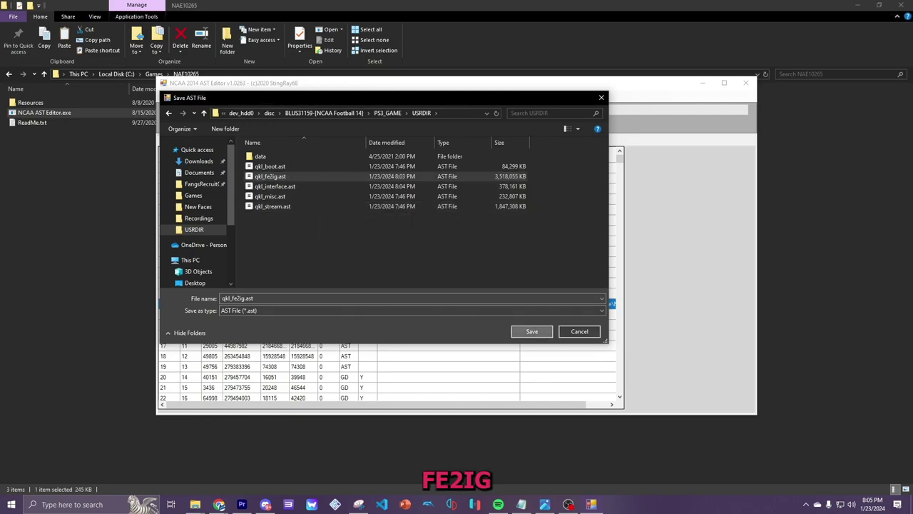
{"action": "left_click", "coordinate": [515, 253]}
{"action": "key", "text": "Return"}
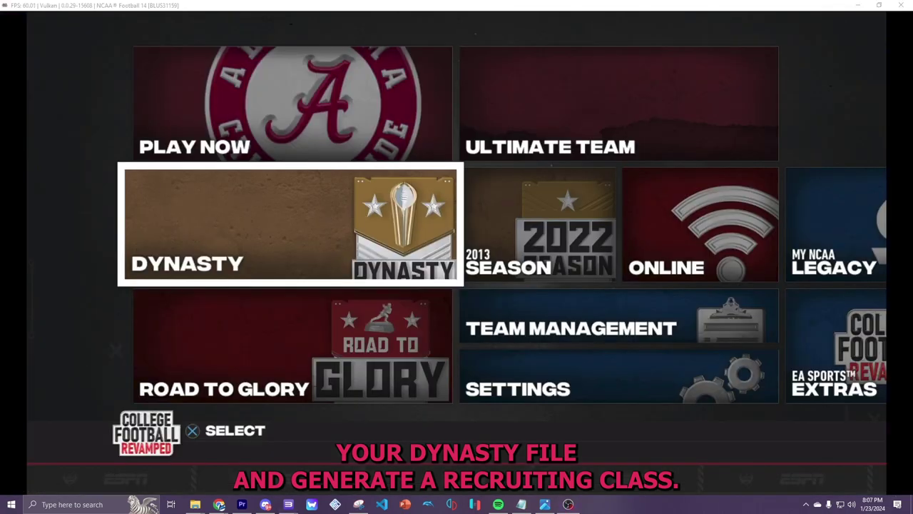
- Load the Texas Longhorns dynasty in NCAA Football 14, continuing with offline dynasty files only
{"action": "key", "text": "x"}
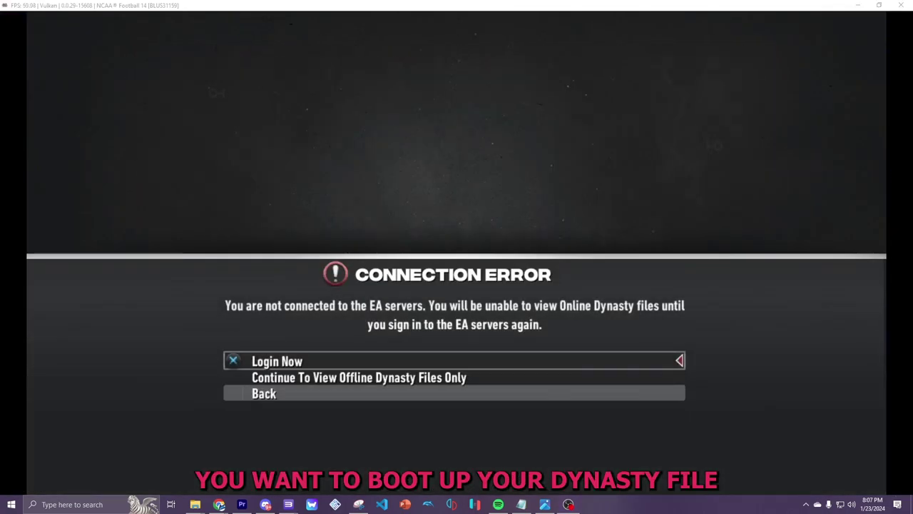
{"action": "key", "text": "Down"}
{"action": "key", "text": "Return"}
{"action": "key", "text": "Return"}
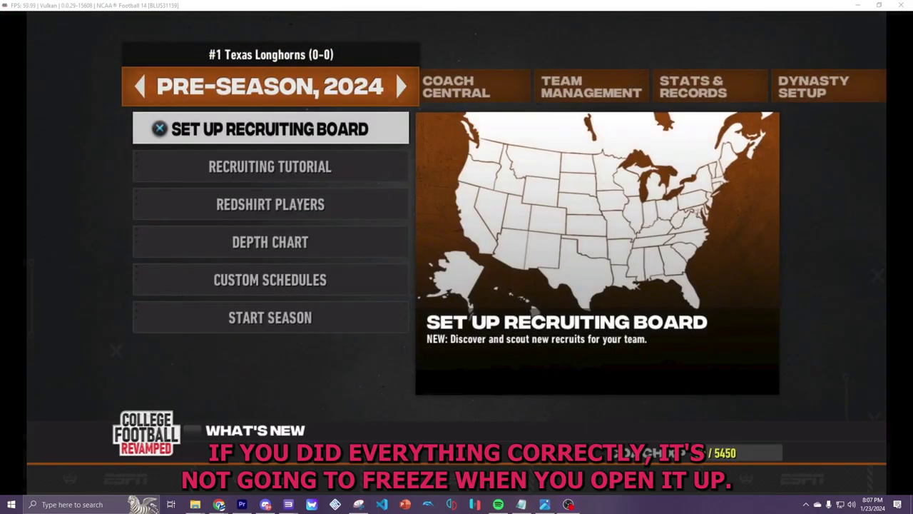
- Set up the recruiting board for the 2024 pre-season, skipping prospect creation and going straight to recruiting
{"action": "key", "text": "Return"}
{"action": "key", "text": "Down"}
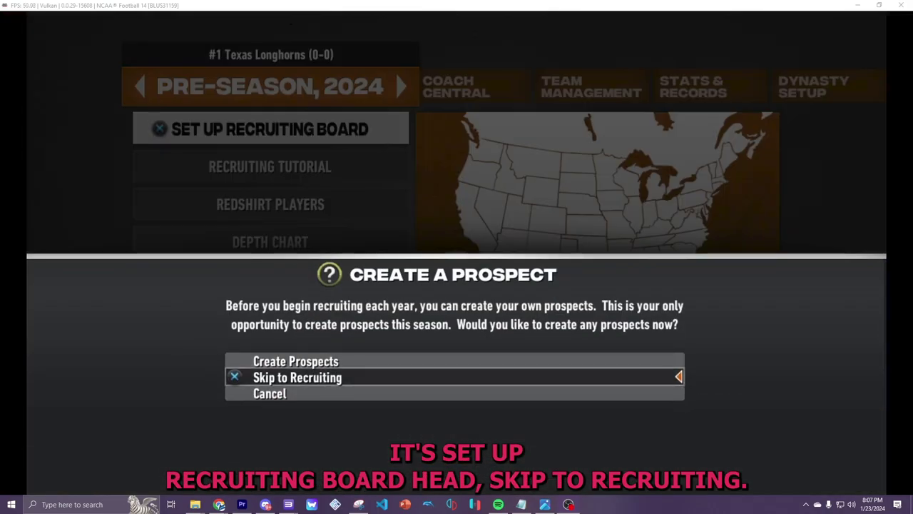
{"action": "key", "text": "Return"}
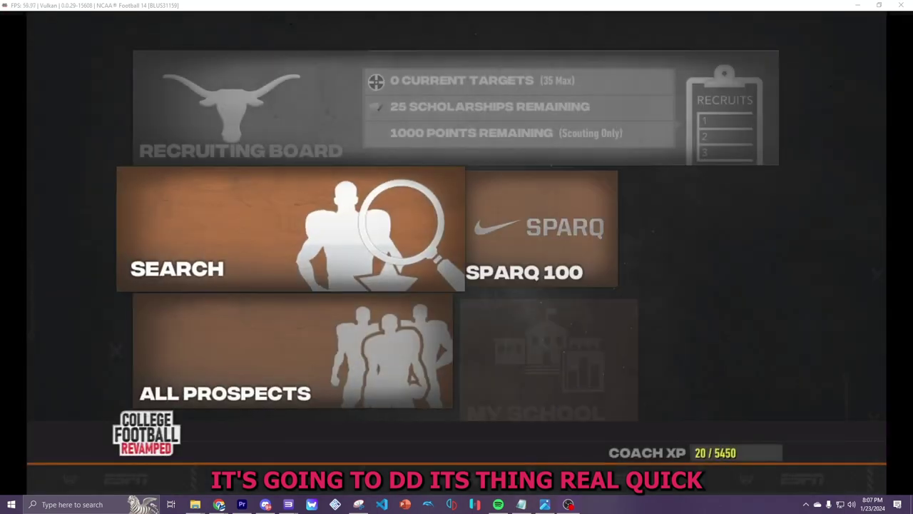
- Examine the generated recruits in the All Prospects list and return to the pre-season menu
{"action": "key", "text": "Down"}
{"action": "key", "text": "Return"}
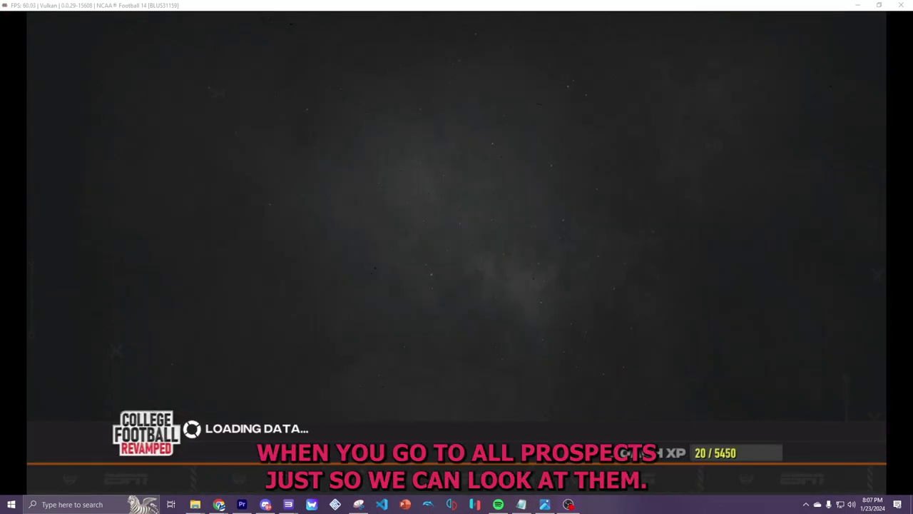
{"action": "key", "text": "Right"}
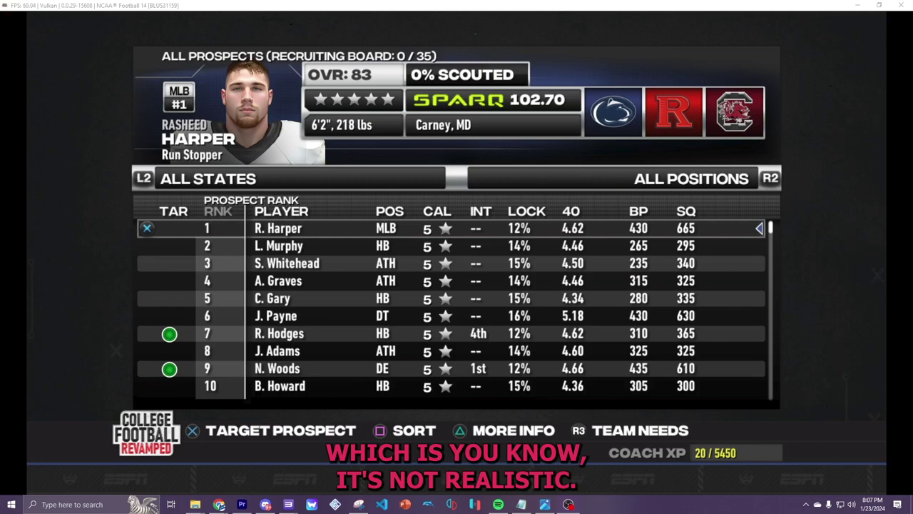
{"action": "key", "text": "c"}
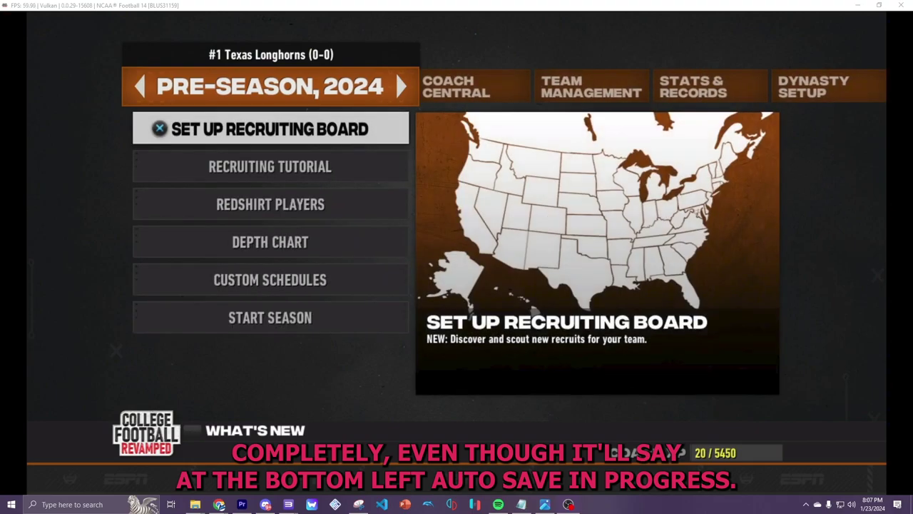
- Save the dynasty manually over the existing DEFAULT2 file and return to Dynasty Setup
{"action": "key", "text": "Left"}
{"action": "key", "text": "Left"}
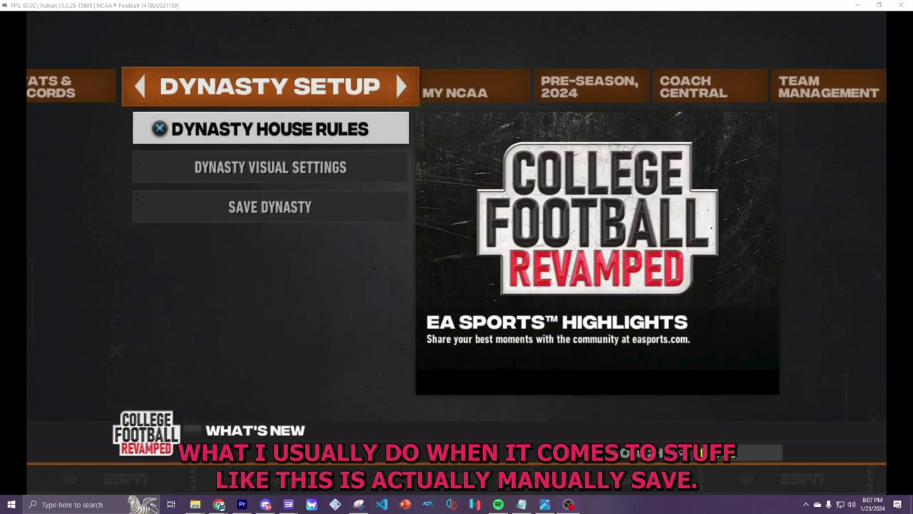
{"action": "key", "text": "Up"}
{"action": "key", "text": "Down"}
{"action": "key", "text": "Down"}
{"action": "key", "text": "x"}
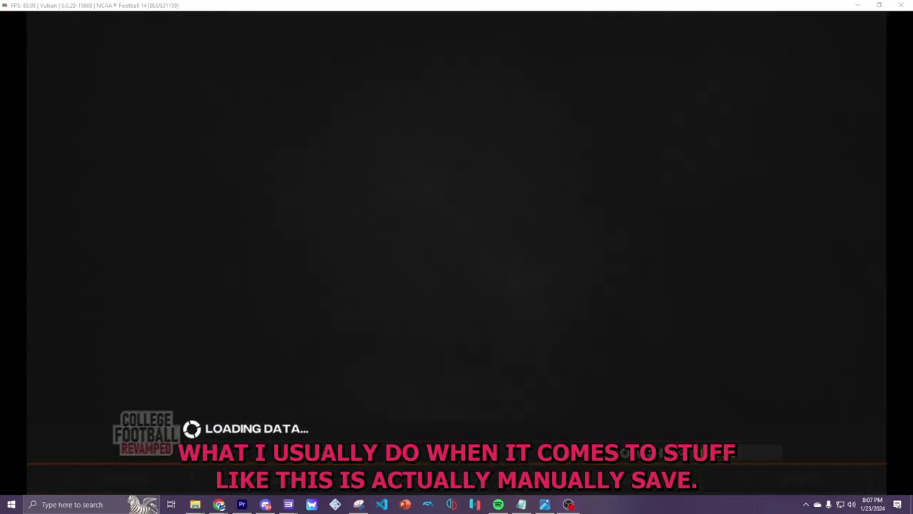
{"action": "key", "text": "Down"}
{"action": "key", "text": "x"}
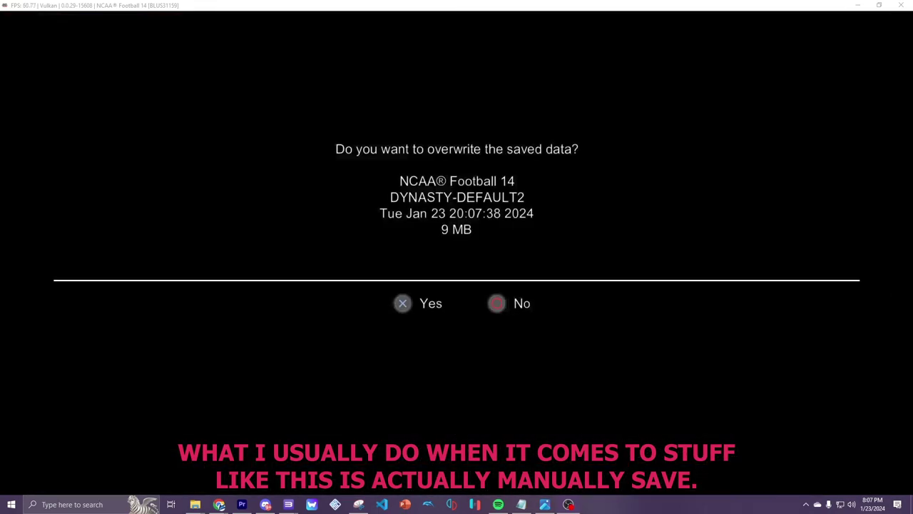
{"action": "key", "text": "c"}
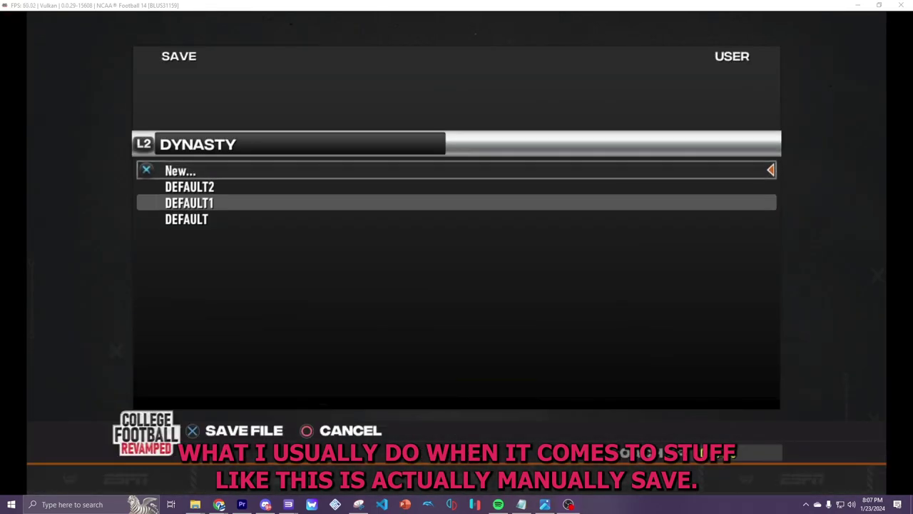
{"action": "key", "text": "c"}
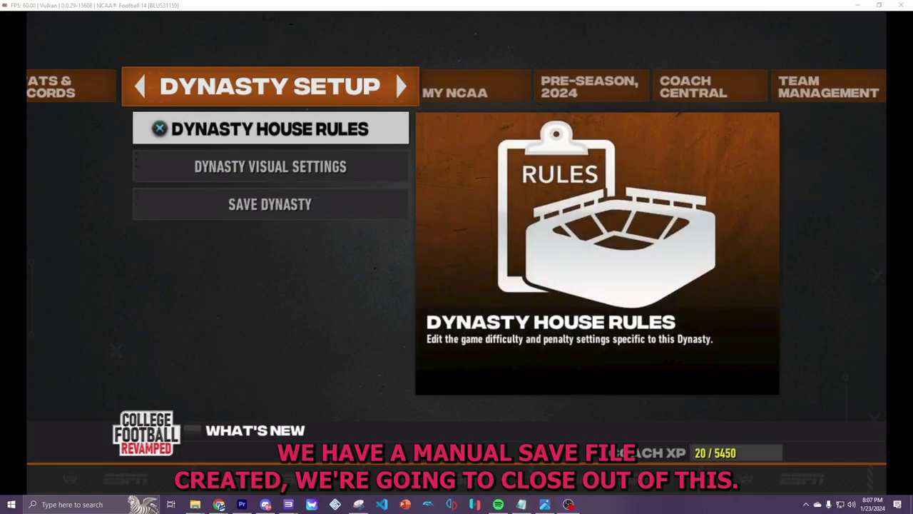
- Close the running game and exit RPCS3
{"action": "left_click", "coordinate": [900, 5]}
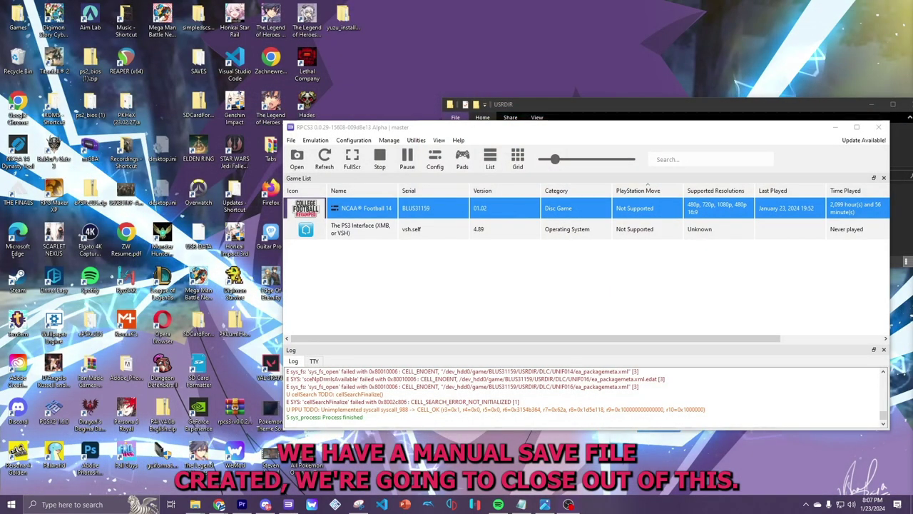
{"action": "key", "text": "alt+F4"}
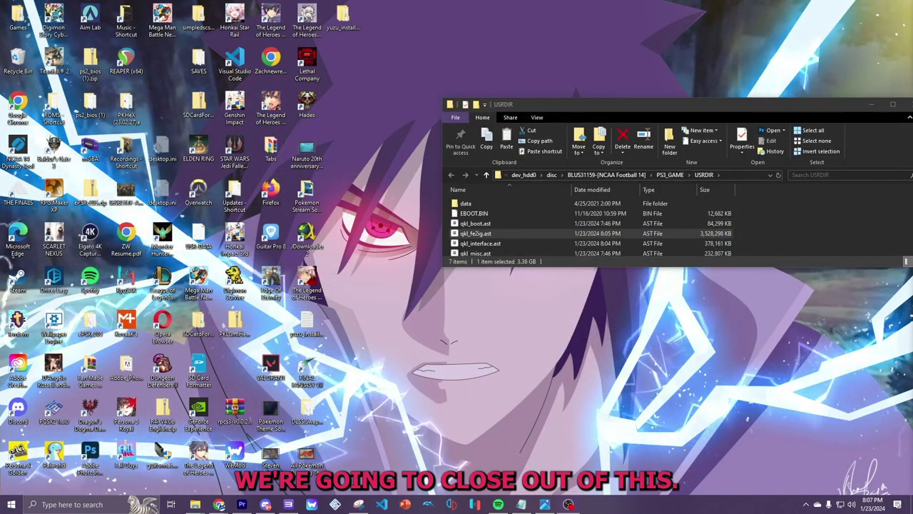
- Open the BLUS31159-DYNASTY-DEFAULT2 save folder and copy its USR-DATA file
{"action": "left_click_drag", "start_coordinate": [677, 104], "coordinate": [578, 58]}
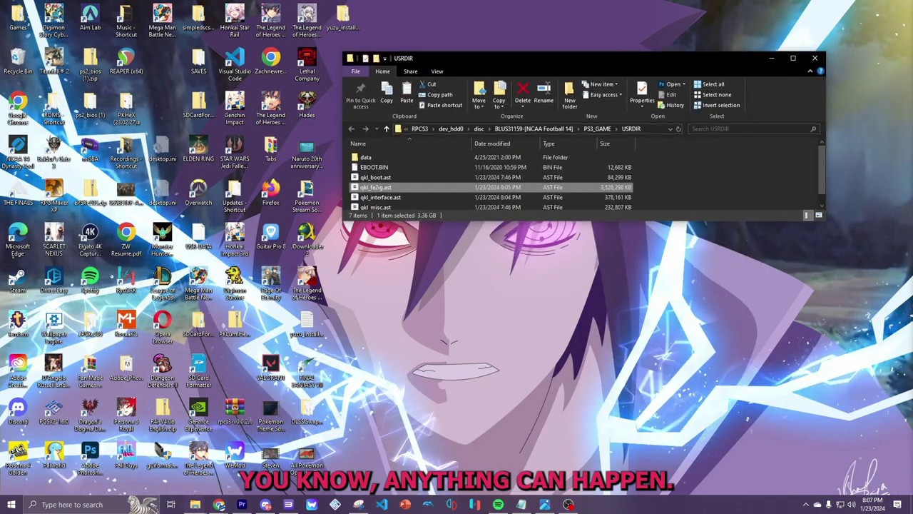
{"action": "left_click", "coordinate": [195, 504]}
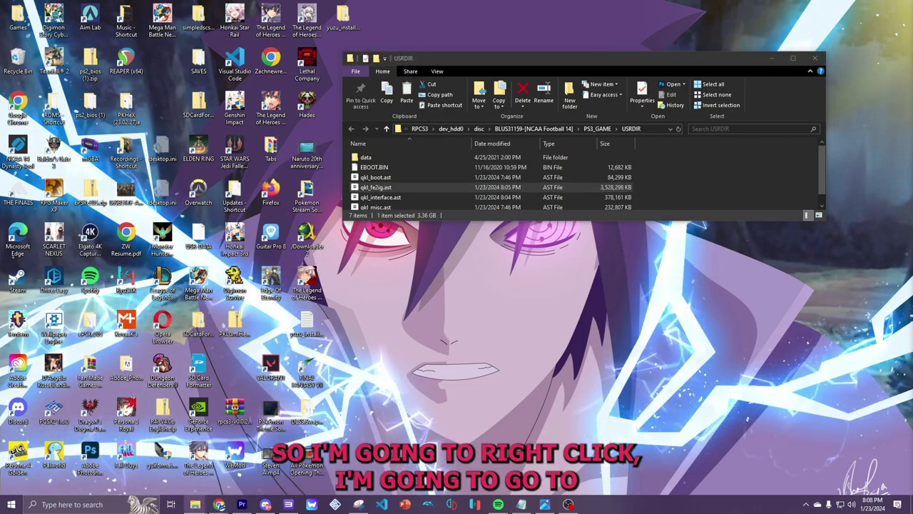
{"action": "right_click", "coordinate": [195, 505]}
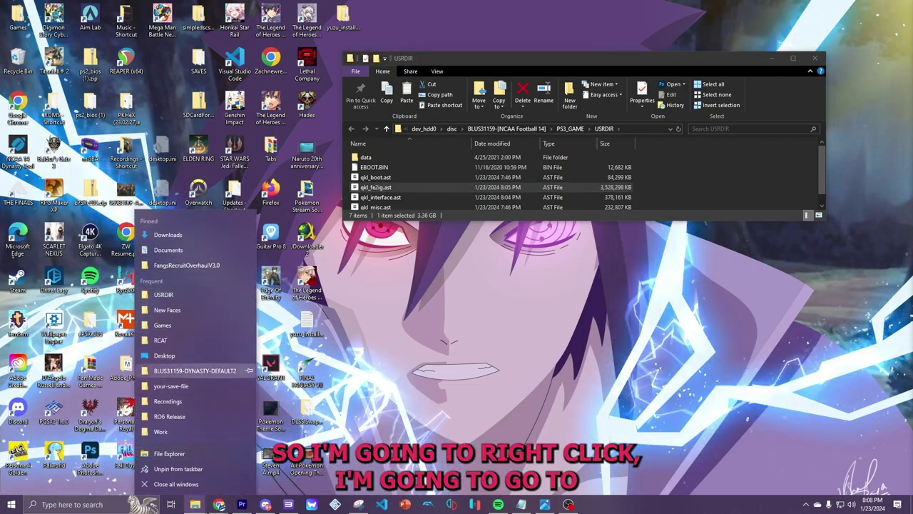
{"action": "left_click", "coordinate": [196, 370]}
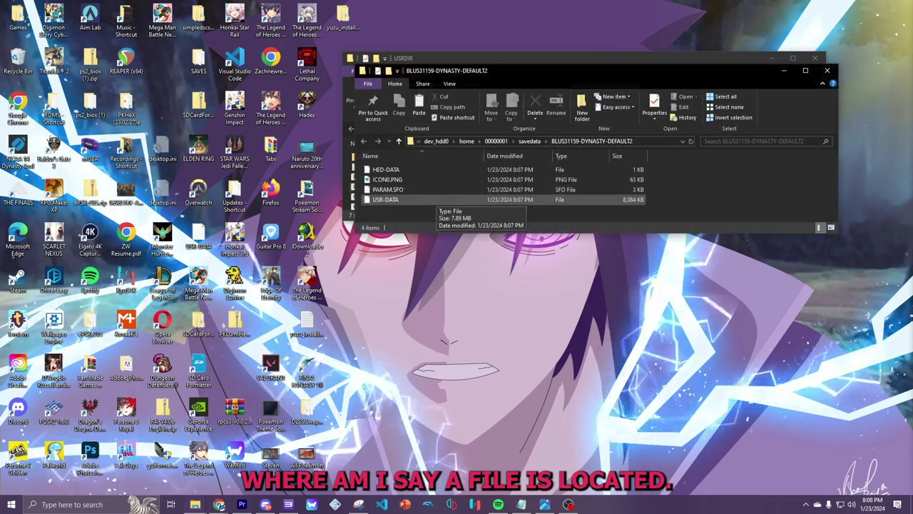
{"action": "left_click", "coordinate": [428, 200]}
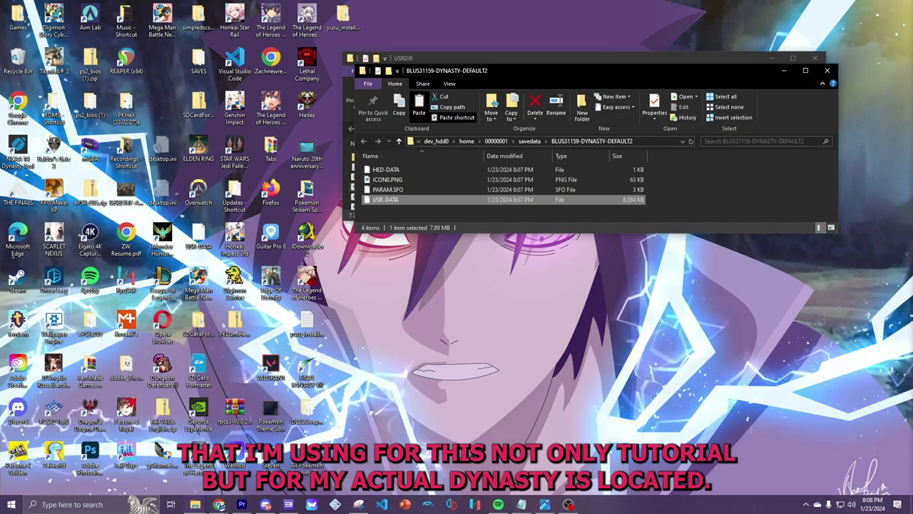
{"action": "key", "text": "ctrl+c"}
- Paste the copied USR-DATA into RO6 Release's PS3-RPCS3\your-save-file folder, replacing the existing file
{"action": "right_click", "coordinate": [195, 504]}
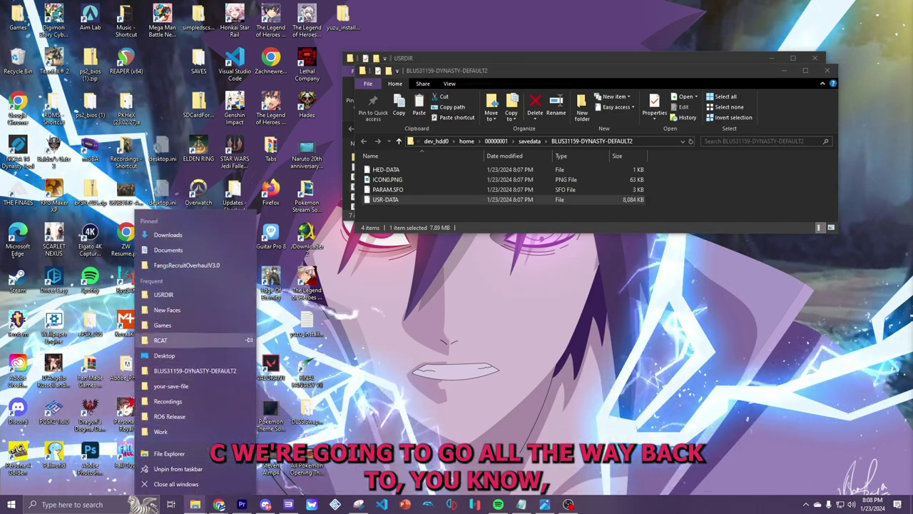
{"action": "left_click", "coordinate": [171, 340]}
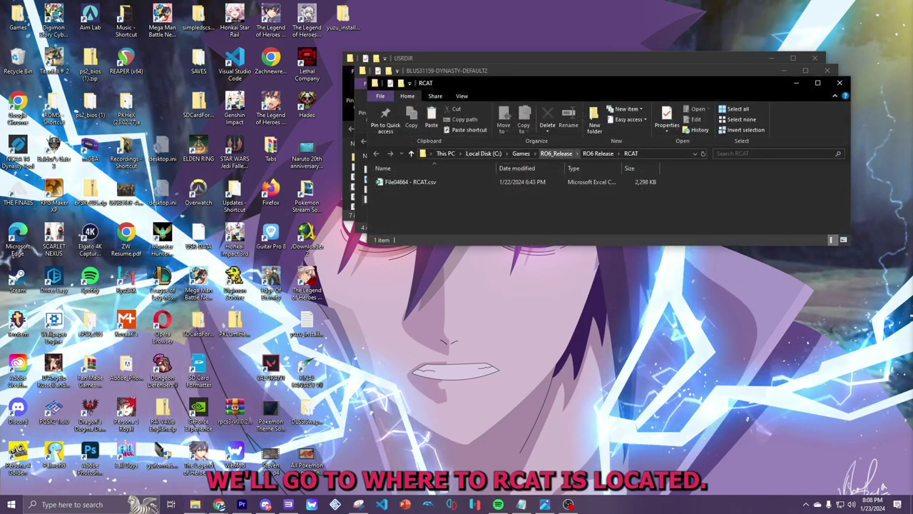
{"action": "left_click", "coordinate": [555, 154]}
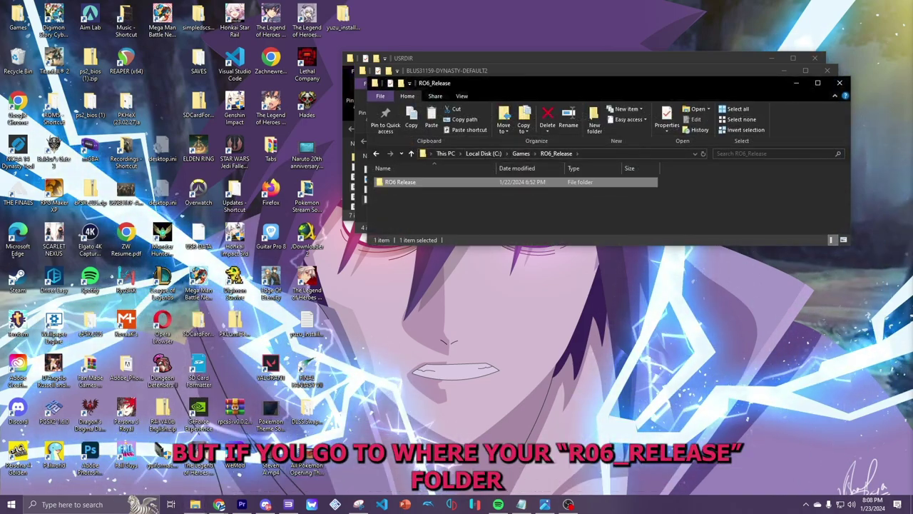
{"action": "double_click", "coordinate": [399, 183]}
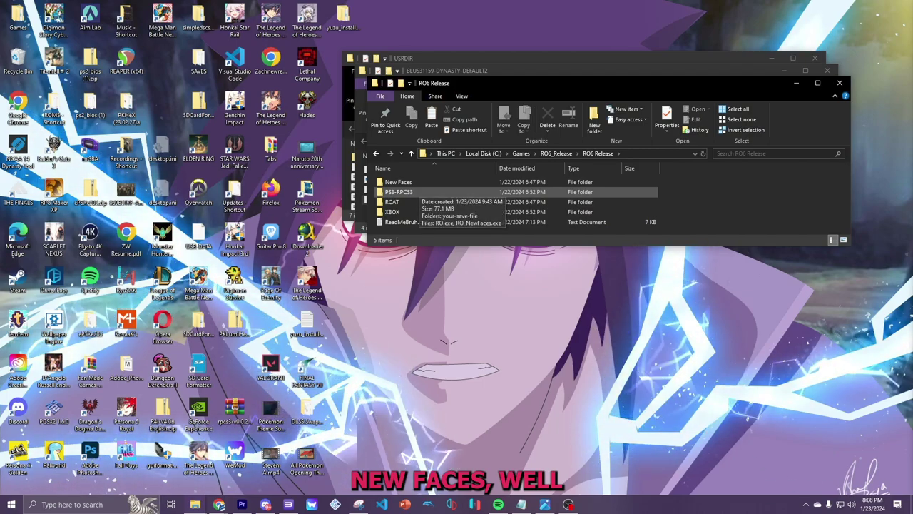
{"action": "double_click", "coordinate": [399, 192]}
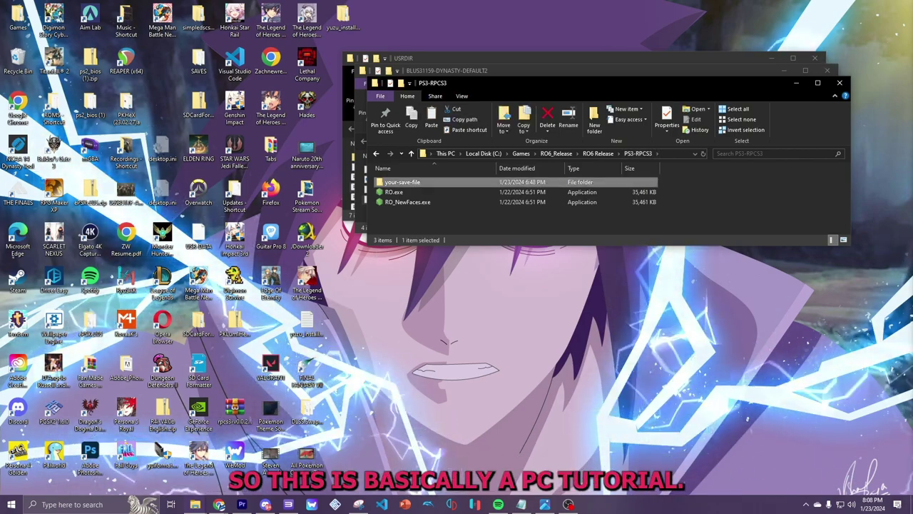
{"action": "double_click", "coordinate": [401, 182]}
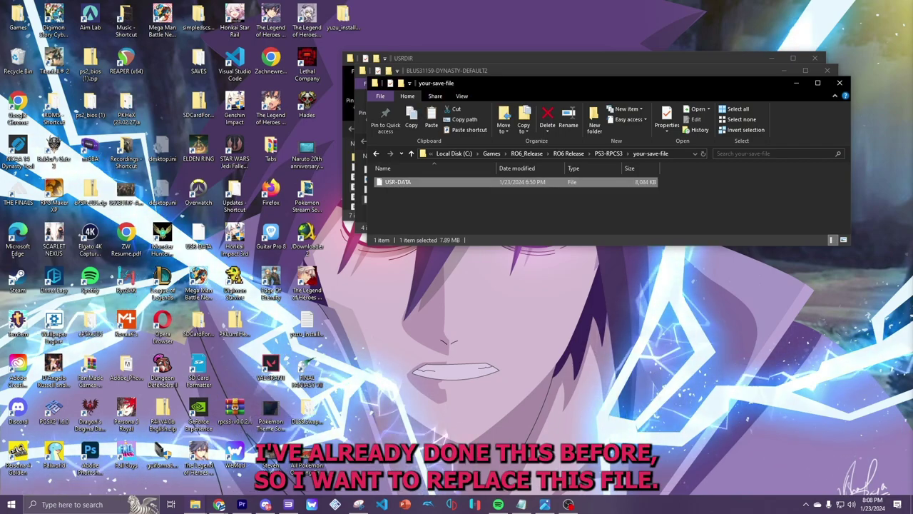
{"action": "key", "text": "ctrl+v"}
{"action": "left_click", "coordinate": [456, 176]}
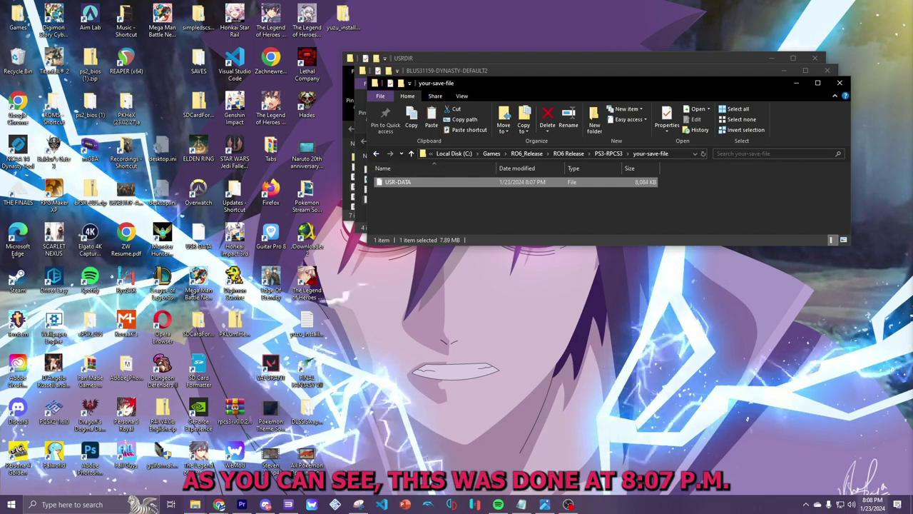
- Go back to the PS3-RPCS3 folder and run RO_NewFaces.exe on the save file
{"action": "key", "text": "alt+Left"}
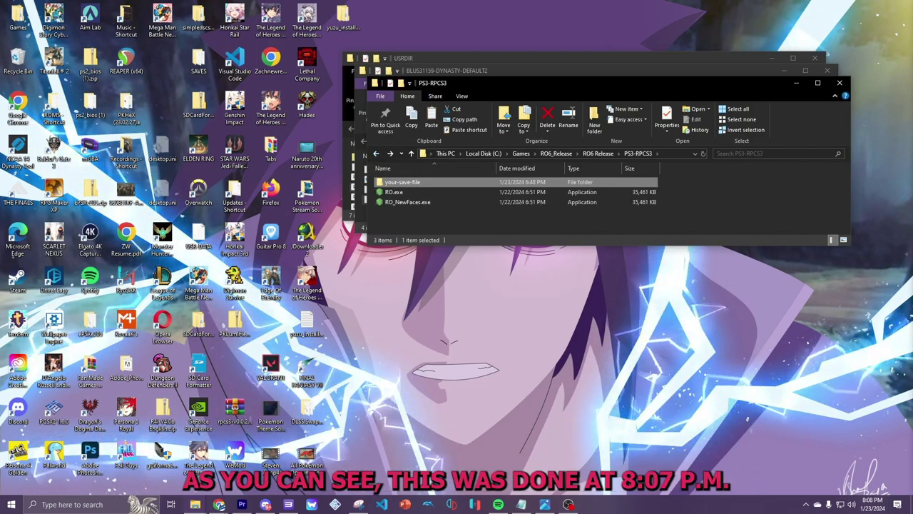
{"action": "left_click", "coordinate": [513, 219]}
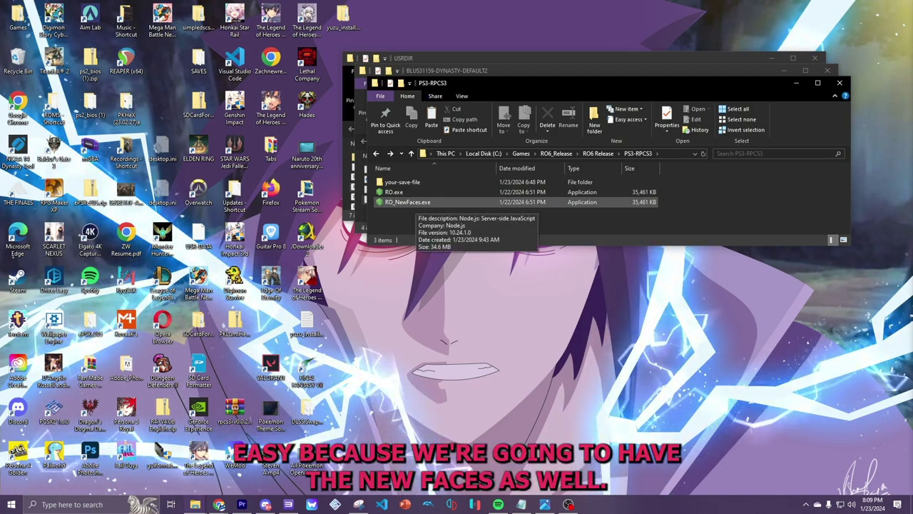
{"action": "double_click", "coordinate": [407, 201]}
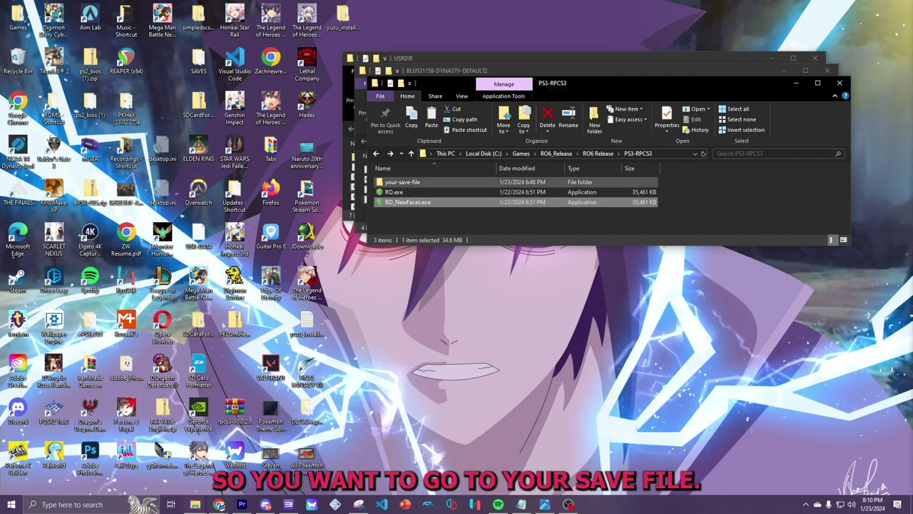
- Copy the modified USR-DATA from your-save-file into the BLUS31159-DYNASTY-DEFAULT2 folder, replacing the original save file
{"action": "double_click", "coordinate": [403, 182]}
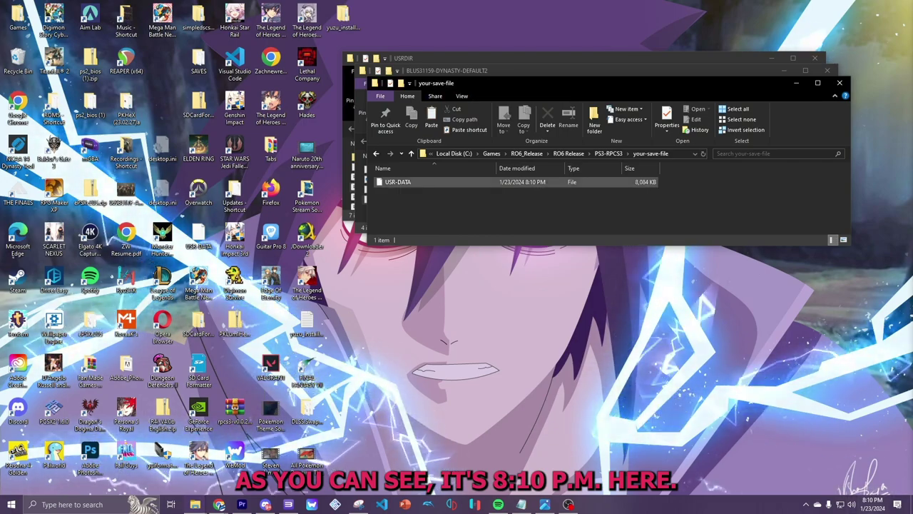
{"action": "left_click", "coordinate": [529, 182]}
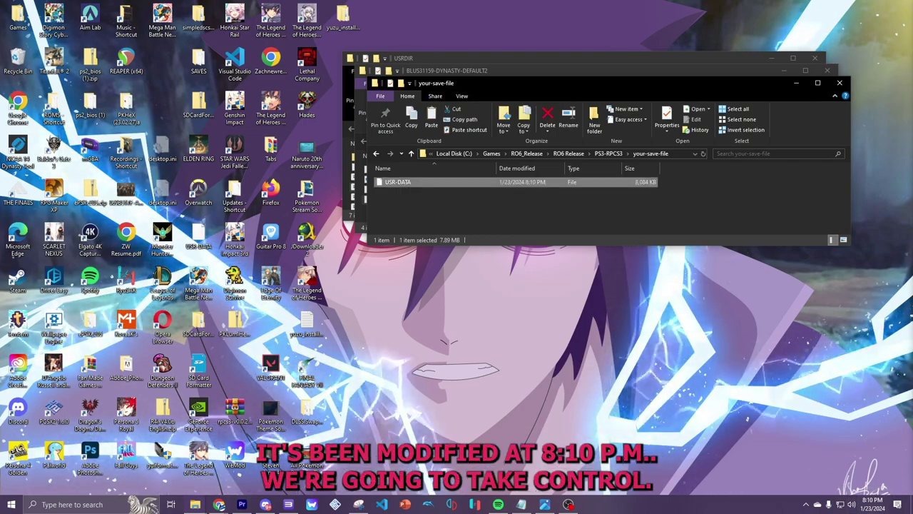
{"action": "key", "text": "ctrl+c"}
{"action": "left_click", "coordinate": [573, 58]}
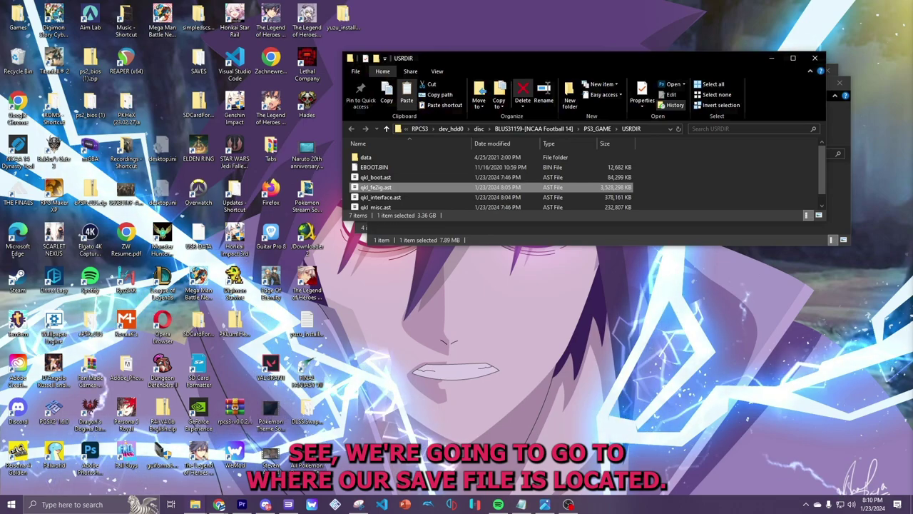
{"action": "key", "text": "alt+Tab"}
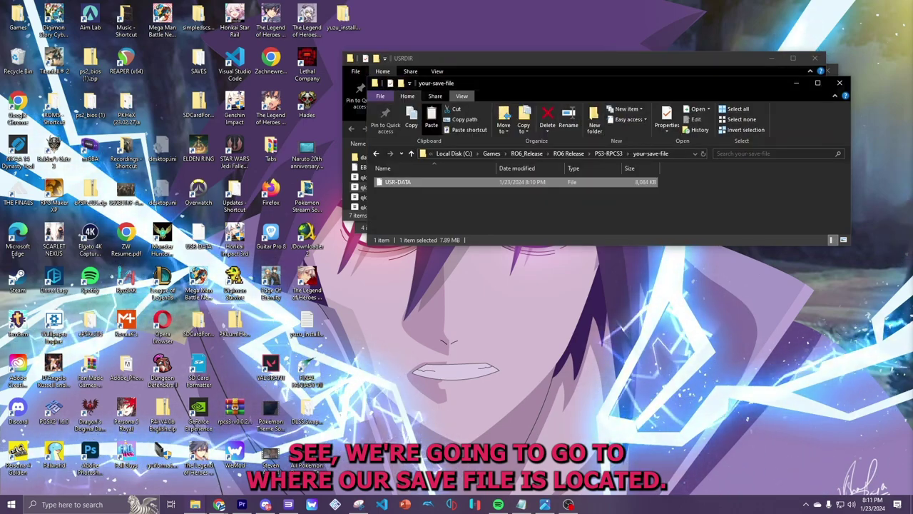
{"action": "left_click_drag", "start_coordinate": [586, 83], "coordinate": [471, 195]}
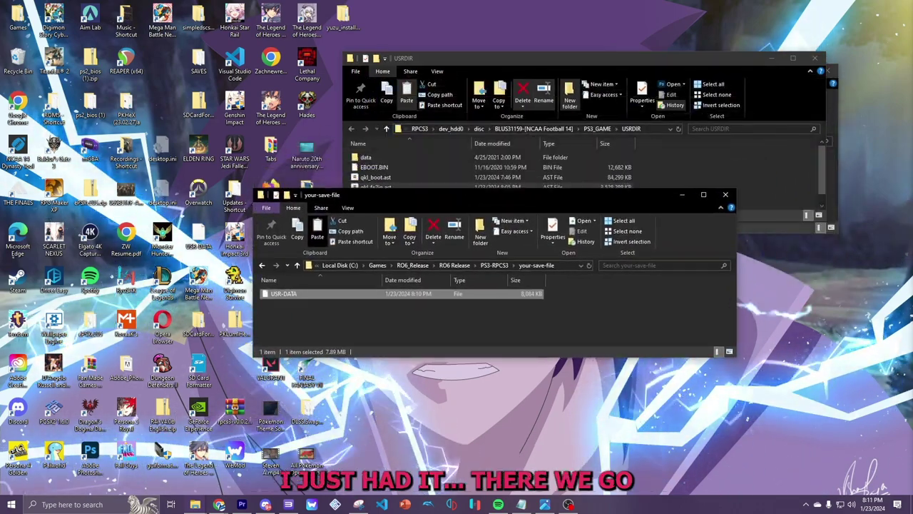
{"action": "key", "text": "alt+Tab"}
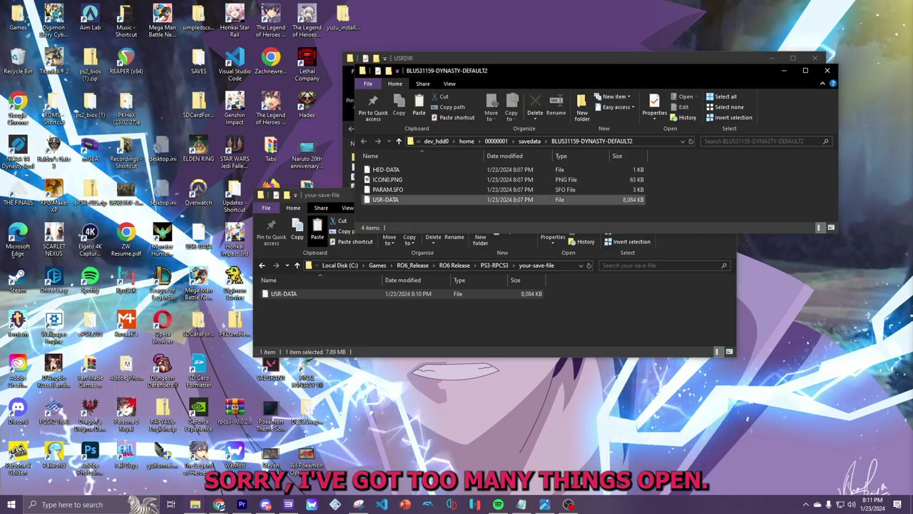
{"action": "key", "text": "ctrl+v"}
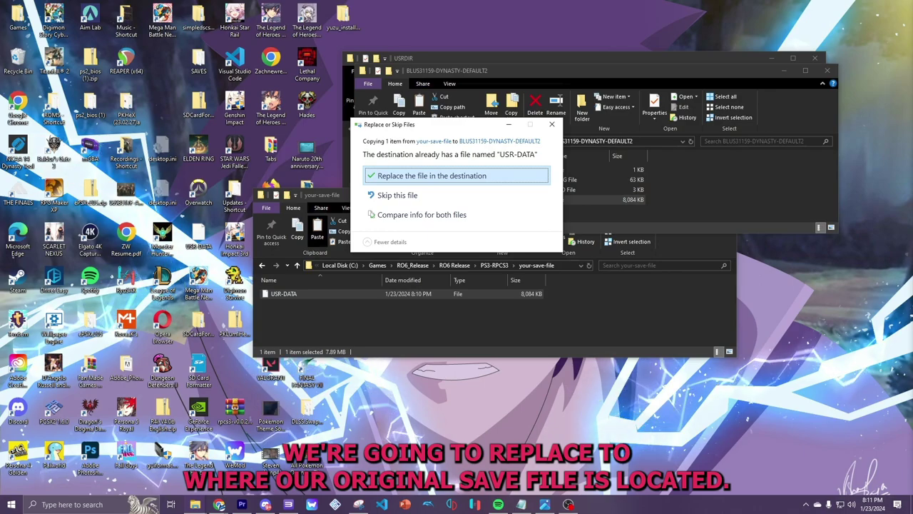
{"action": "key", "text": "Return"}
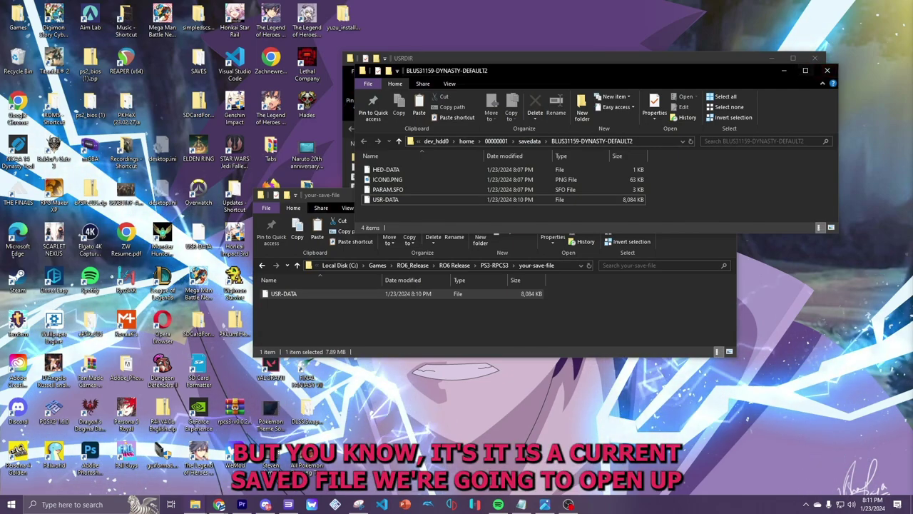
- Switch to RPCS3, launch NCAA Football 14 and maximize the game window
{"action": "left_click", "coordinate": [288, 504]}
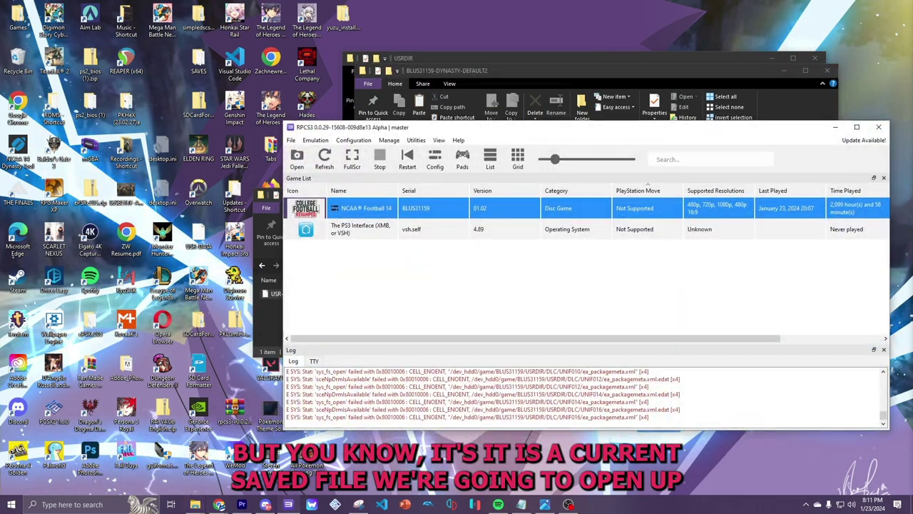
{"action": "double_click", "coordinate": [364, 208]}
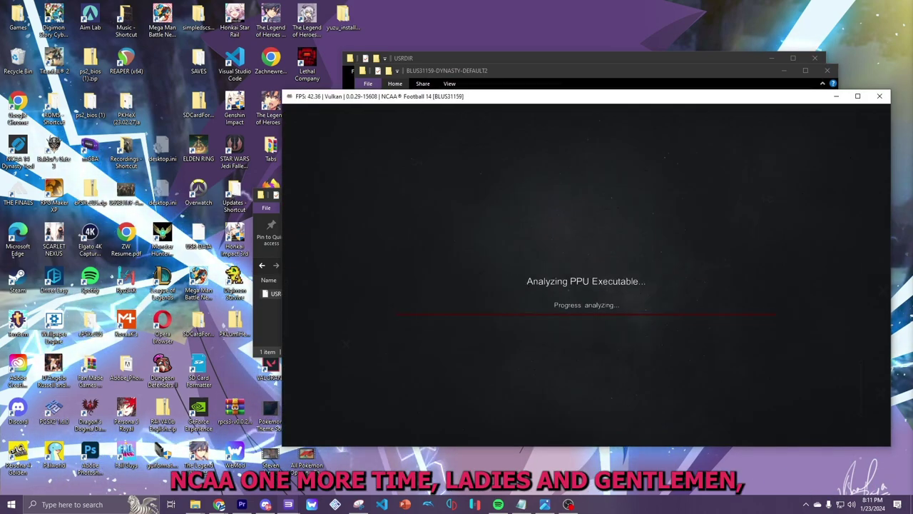
{"action": "left_click", "coordinate": [858, 96]}
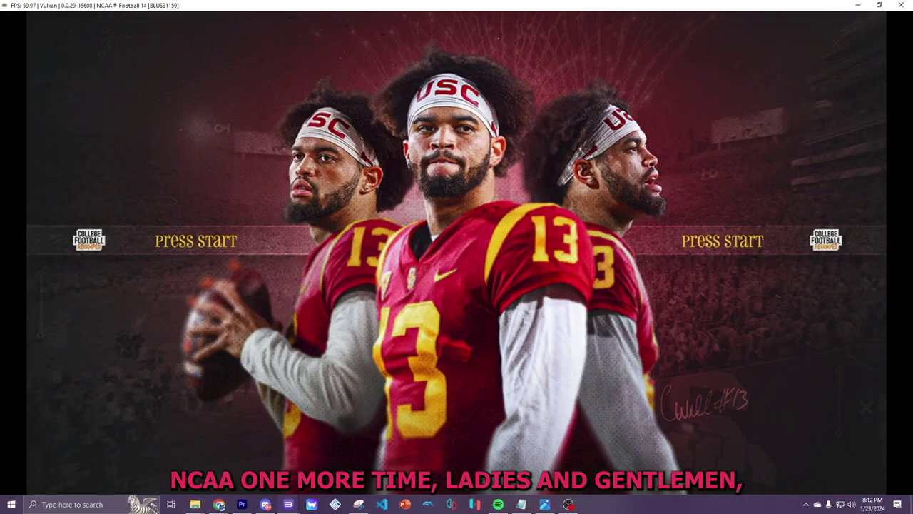
- Start the game from the title screen and continue the Texas Longhorns pre-season dynasty
{"action": "key", "text": "Return"}
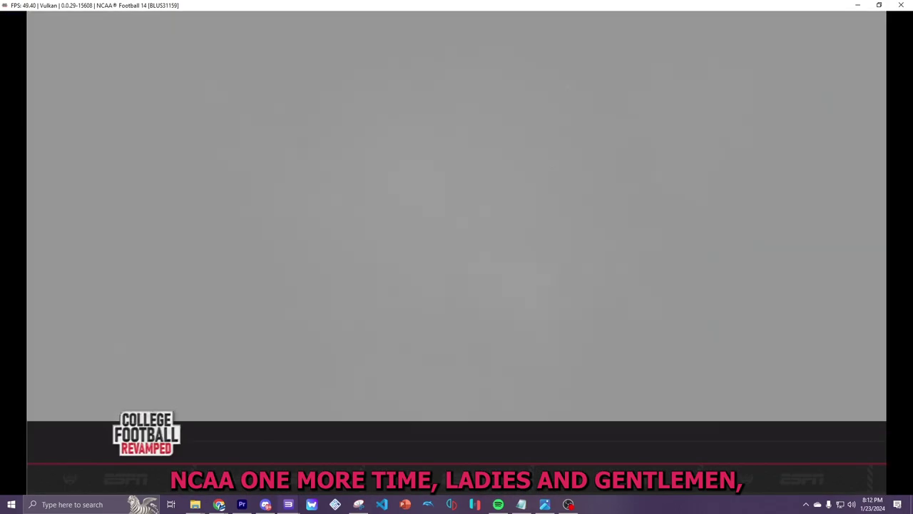
{"action": "key", "text": "Return"}
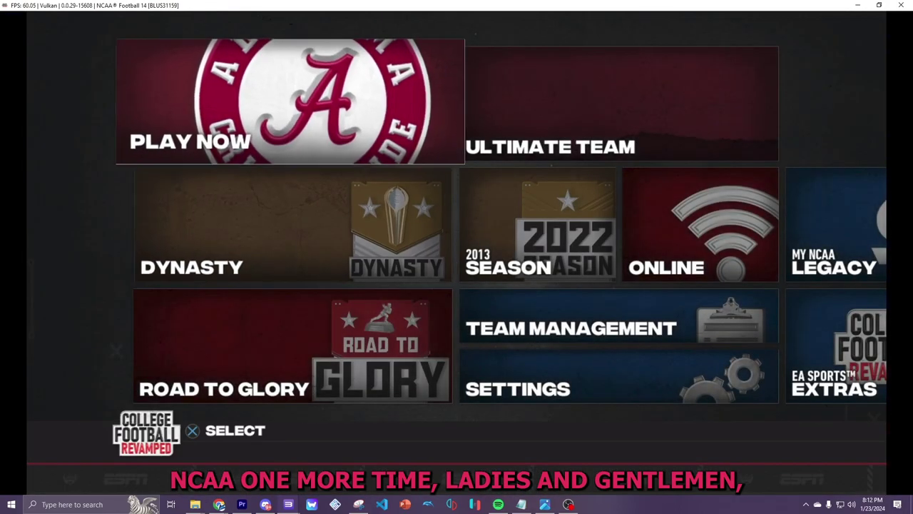
{"action": "key", "text": "Return"}
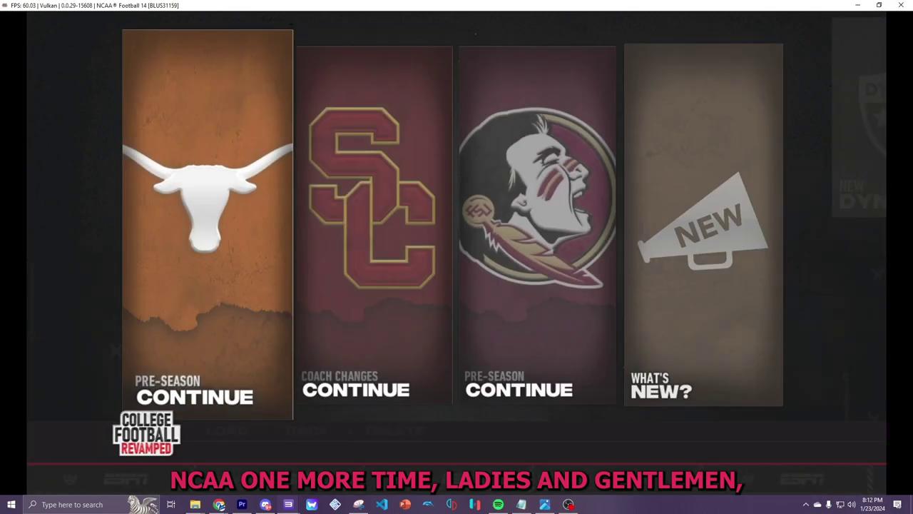
{"action": "key", "text": "Return"}
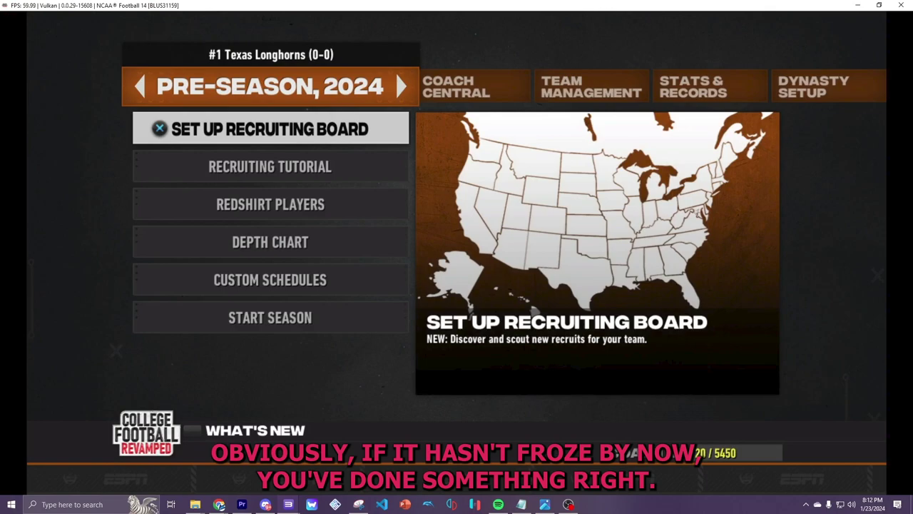
- Open the recruiting board setup and examine the overhauled recruits in the All Prospects list
{"action": "key", "text": "Return"}
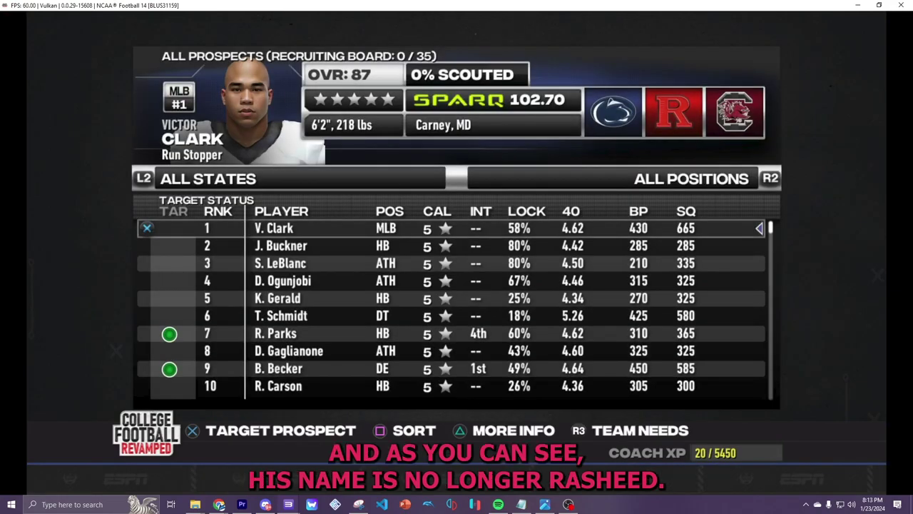
{"action": "key", "text": "Right"}
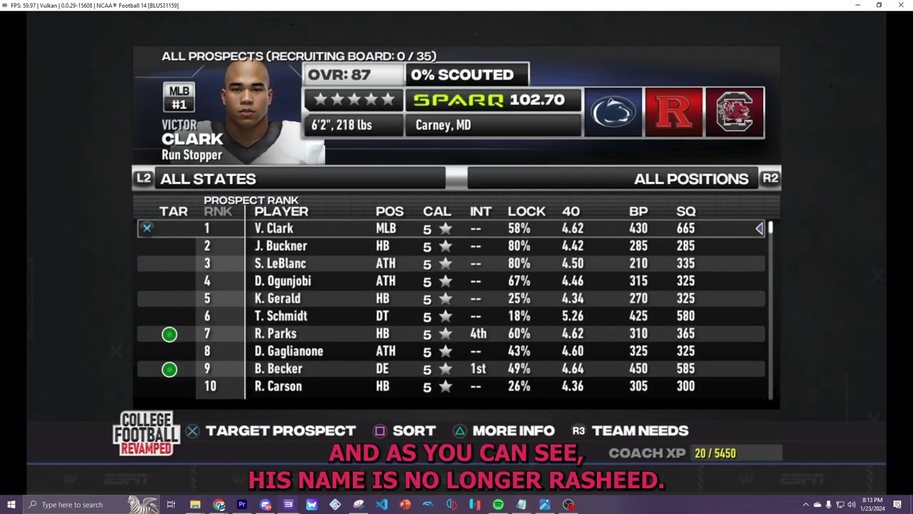
{"action": "key", "text": "Down"}
{"action": "key", "text": "Down"}
{"action": "key", "text": "Down"}
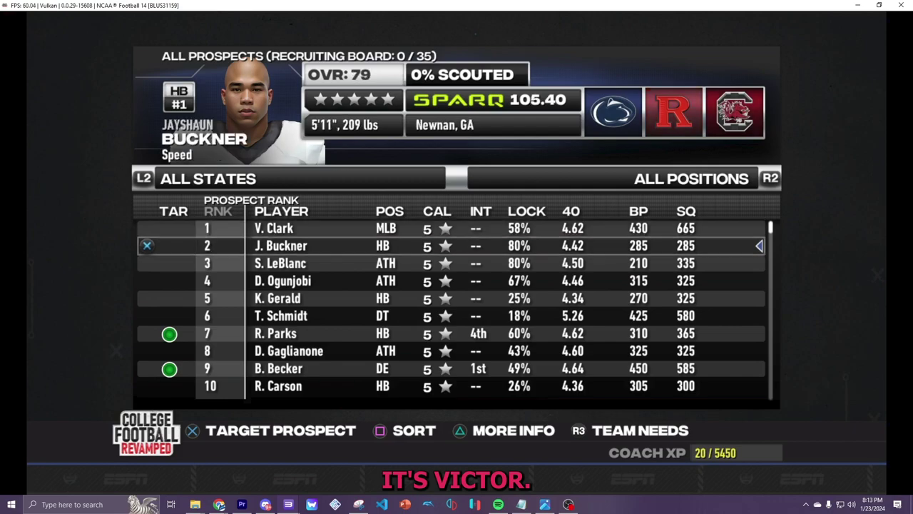
{"action": "key", "text": "Down"}
{"action": "key", "text": "Down"}
{"action": "key", "text": "Down"}
{"action": "key", "text": "Down"}
{"action": "key", "text": "Down"}
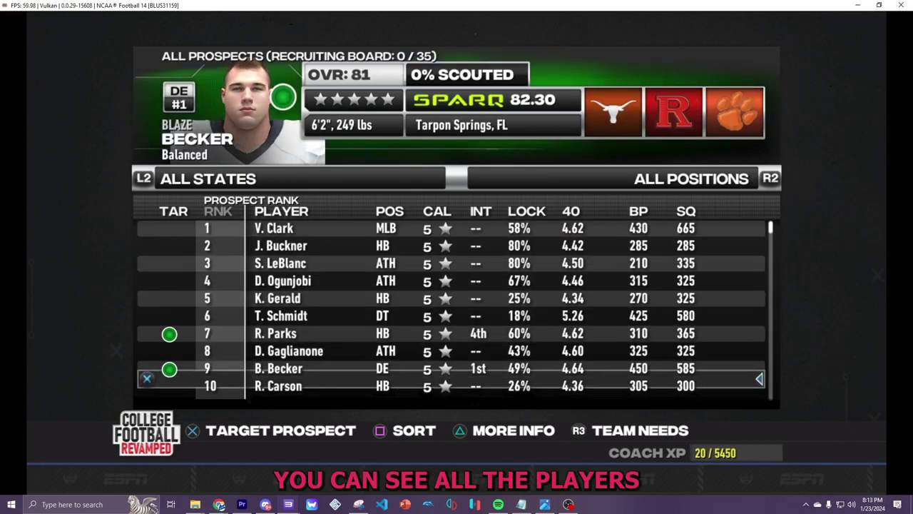
{"action": "key", "text": "Down"}
{"action": "key", "text": "Down"}
{"action": "key", "text": "Down"}
{"action": "key", "text": "Down"}
{"action": "key", "text": "Down"}
{"action": "key", "text": "Down"}
{"action": "key", "text": "Down"}
{"action": "key", "text": "Down"}
{"action": "key", "text": "Down"}
{"action": "key", "text": "Down"}
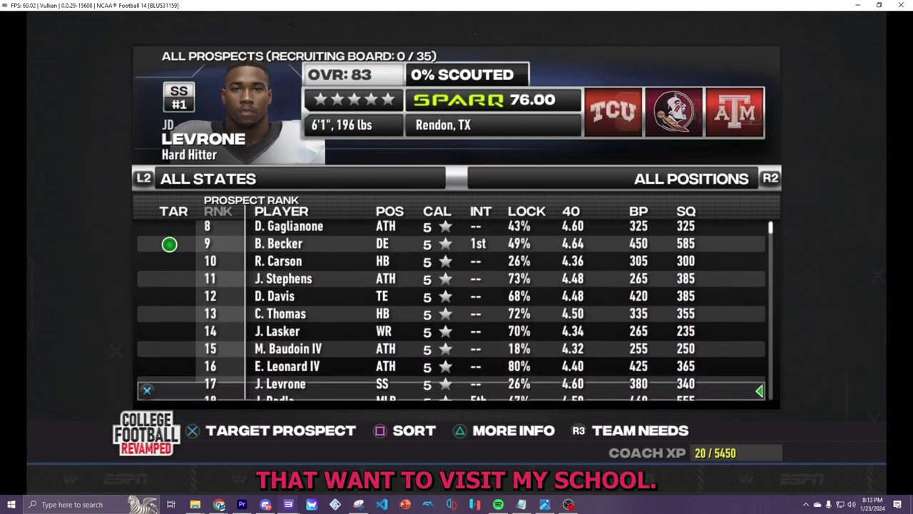
- Filter the All Prospects list by position to show only cornerbacks (CB) from all states
{"action": "key", "text": "Up"}
{"action": "key", "text": "t"}
{"action": "key", "text": "Up"}
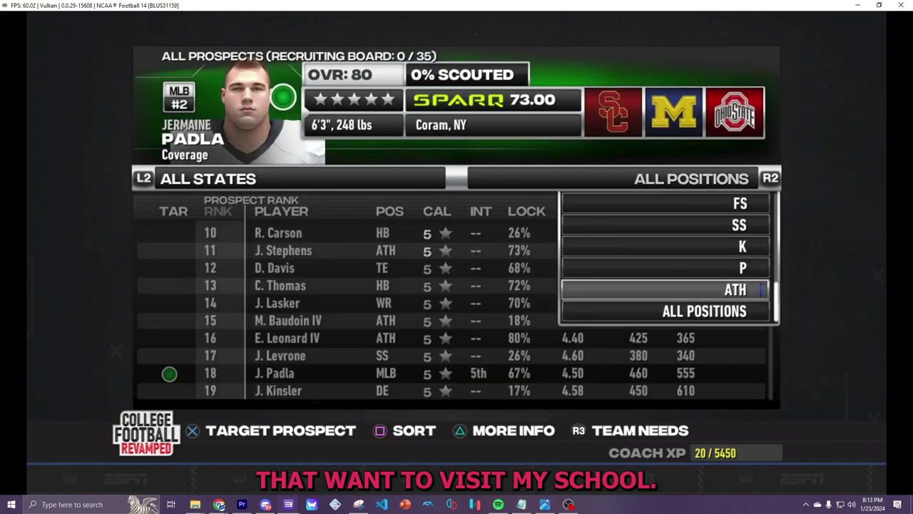
{"action": "key", "text": "Up"}
{"action": "key", "text": "Up"}
{"action": "key", "text": "Up"}
{"action": "key", "text": "Up"}
{"action": "key", "text": "Return"}
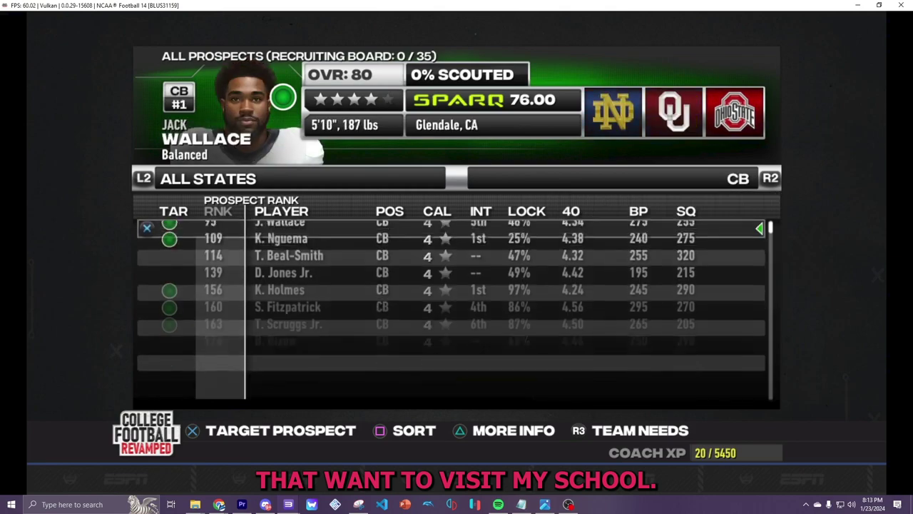
- Examine the faces and ratings of the cornerback prospects one by one, from the top-ranked four-star recruits down into the three-star recruits
{"action": "key", "text": "Down"}
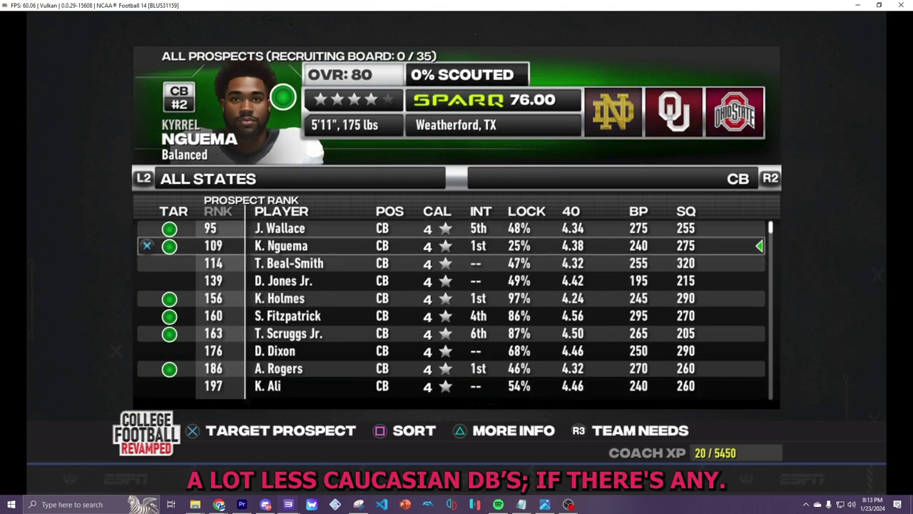
{"action": "key", "text": "Down"}
{"action": "key", "text": "Down"}
{"action": "key", "text": "Down"}
{"action": "key", "text": "Down"}
{"action": "key", "text": "Down"}
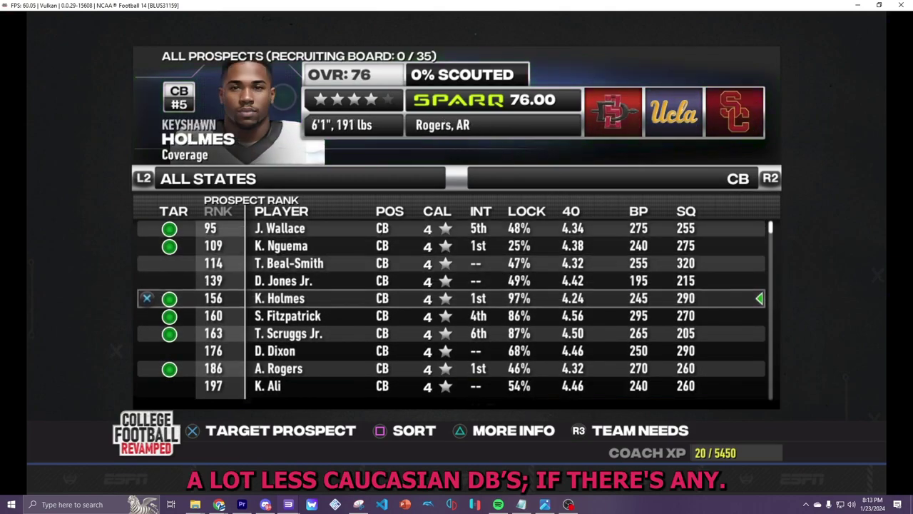
{"action": "key", "text": "Down"}
{"action": "key", "text": "Down"}
{"action": "key", "text": "Down"}
{"action": "key", "text": "Down"}
{"action": "key", "text": "Down"}
{"action": "key", "text": "Down"}
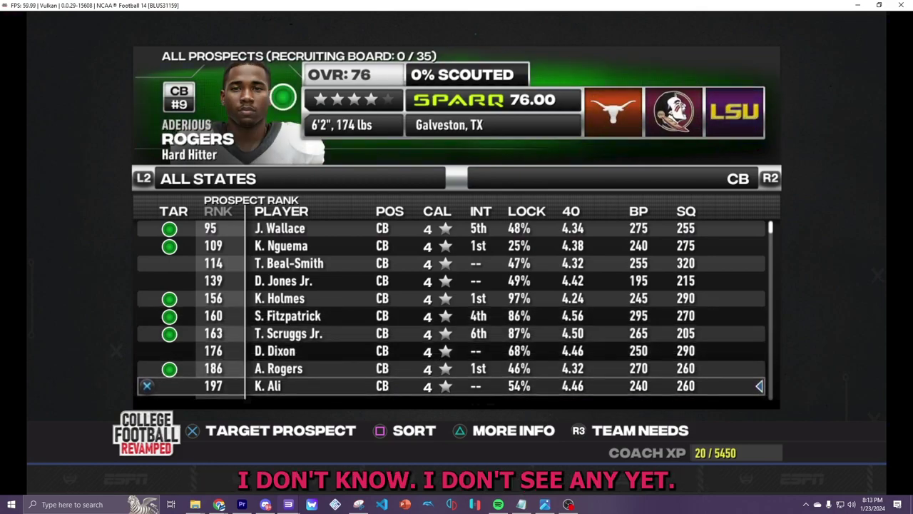
{"action": "key", "text": "Down"}
{"action": "key", "text": "Down"}
{"action": "key", "text": "Down"}
{"action": "key", "text": "Down"}
{"action": "key", "text": "Down"}
{"action": "key", "text": "Down"}
{"action": "key", "text": "Down"}
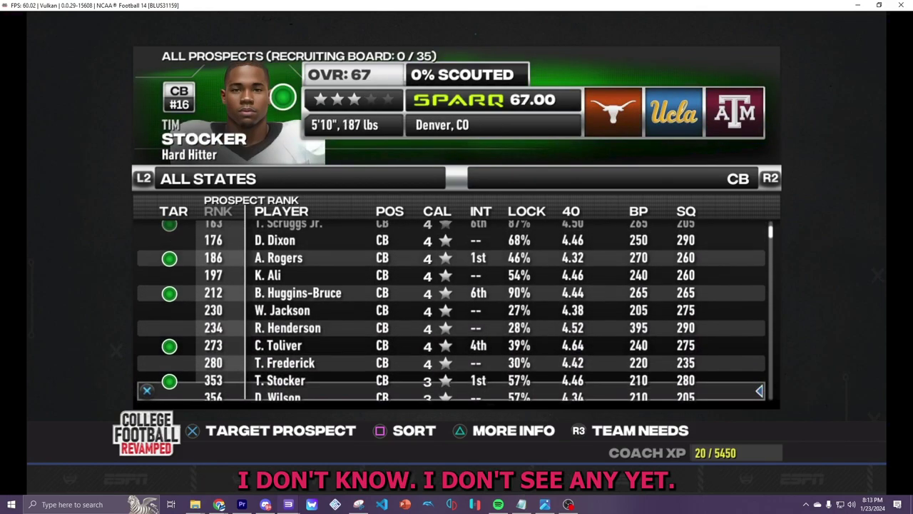
{"action": "key", "text": "Down"}
{"action": "key", "text": "Down"}
{"action": "key", "text": "Down"}
{"action": "key", "text": "Down"}
{"action": "key", "text": "Down"}
{"action": "key", "text": "Down"}
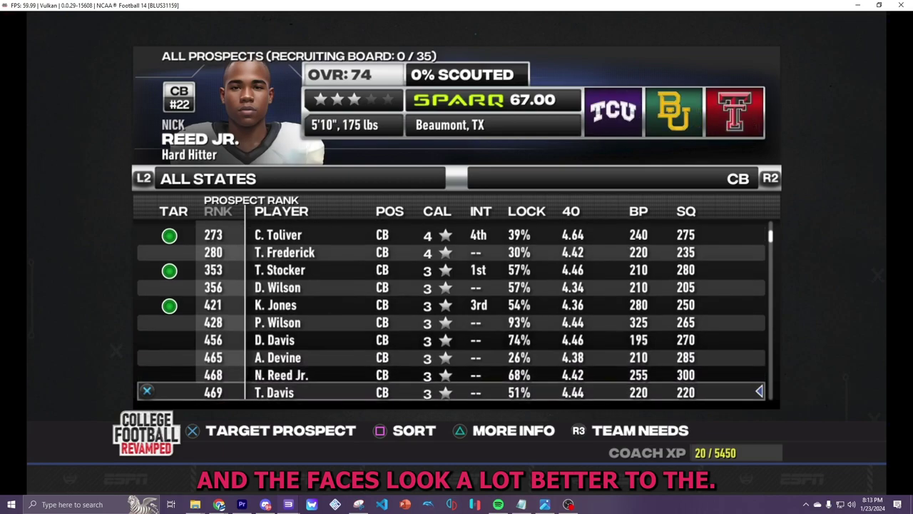
{"action": "key", "text": "Down"}
{"action": "key", "text": "Down"}
{"action": "key", "text": "Down"}
{"action": "key", "text": "Down"}
{"action": "key", "text": "Down"}
{"action": "key", "text": "Down"}
{"action": "key", "text": "Down"}
{"action": "key", "text": "Down"}
{"action": "key", "text": "Down"}
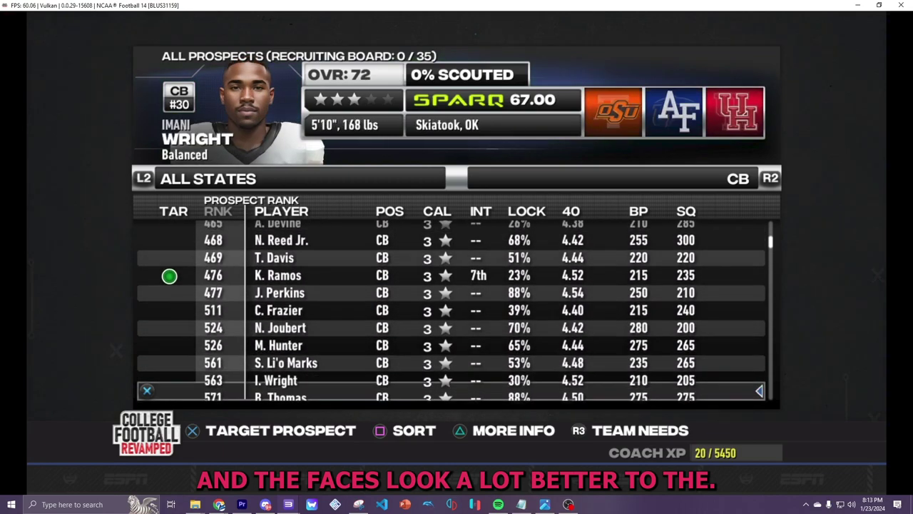